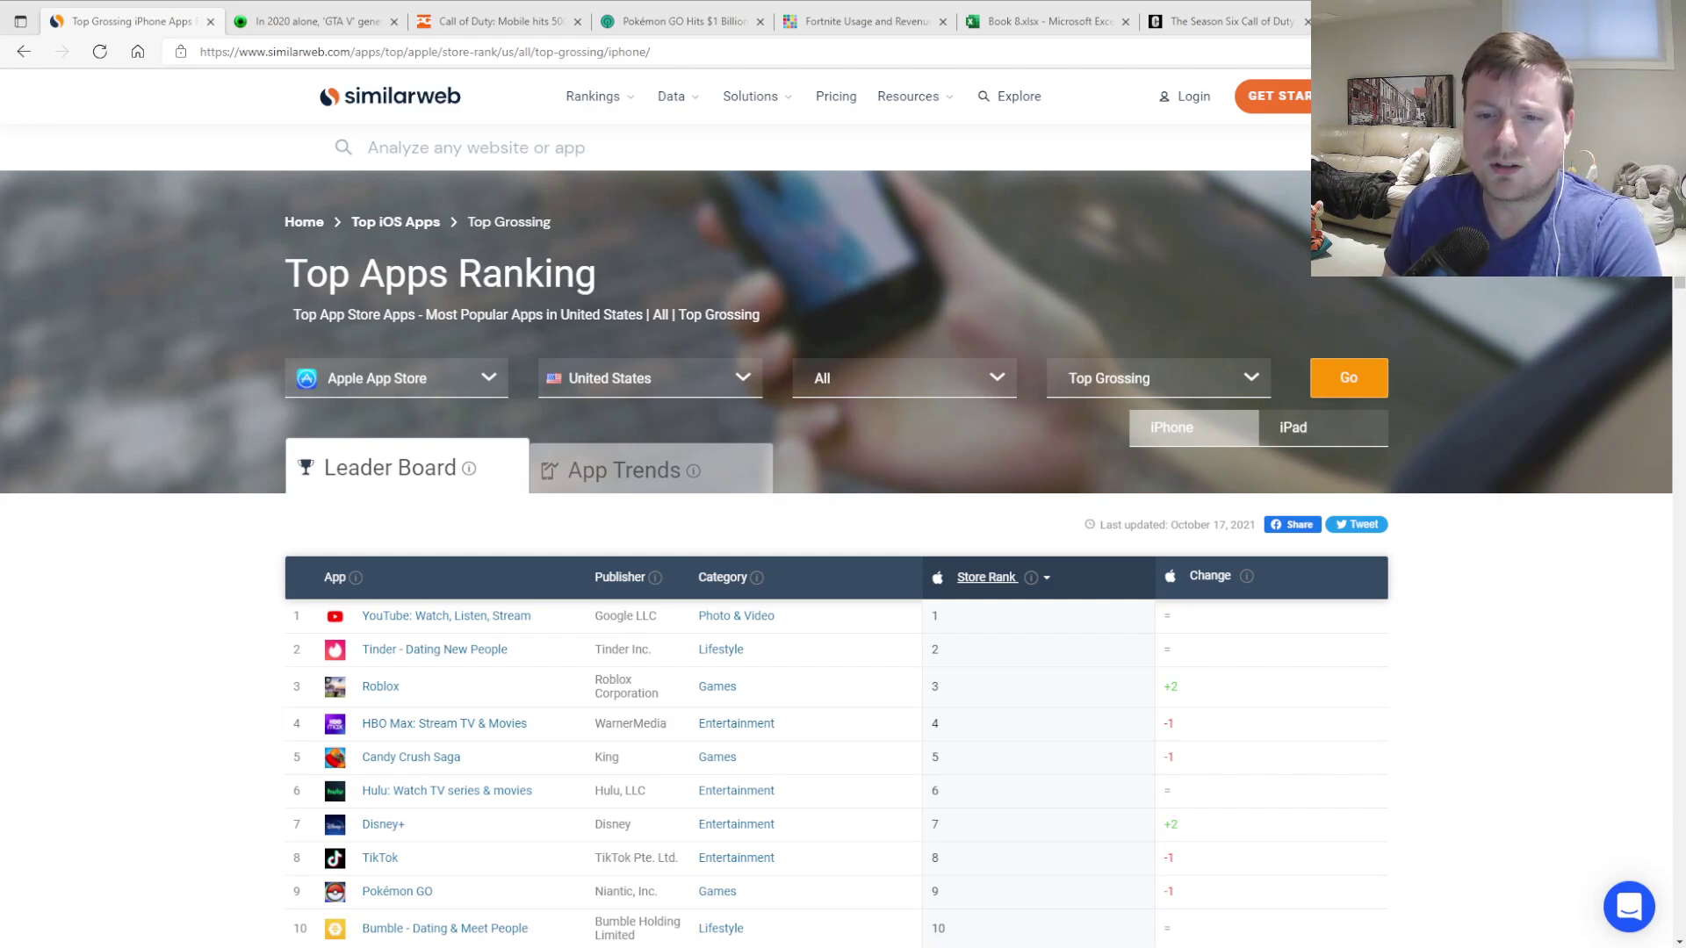
Step: Filter the US top-grossing iPhone ranking to Entertainment and browse to VeVe Collectibles at 8th
click(989, 379)
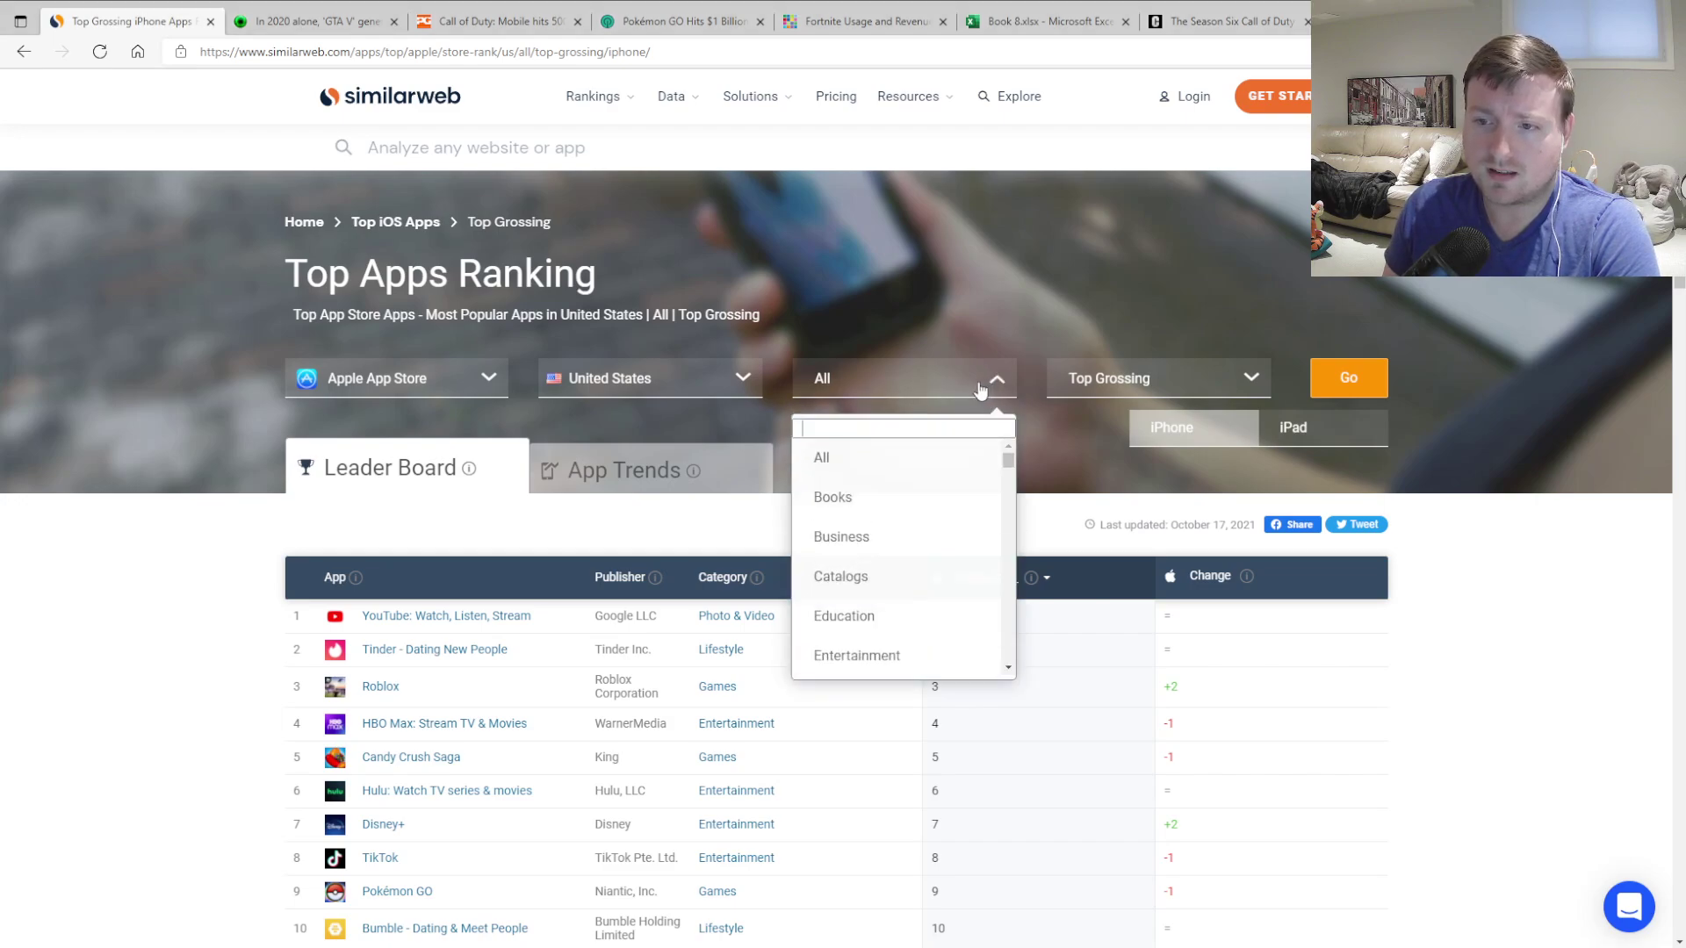
click(905, 657)
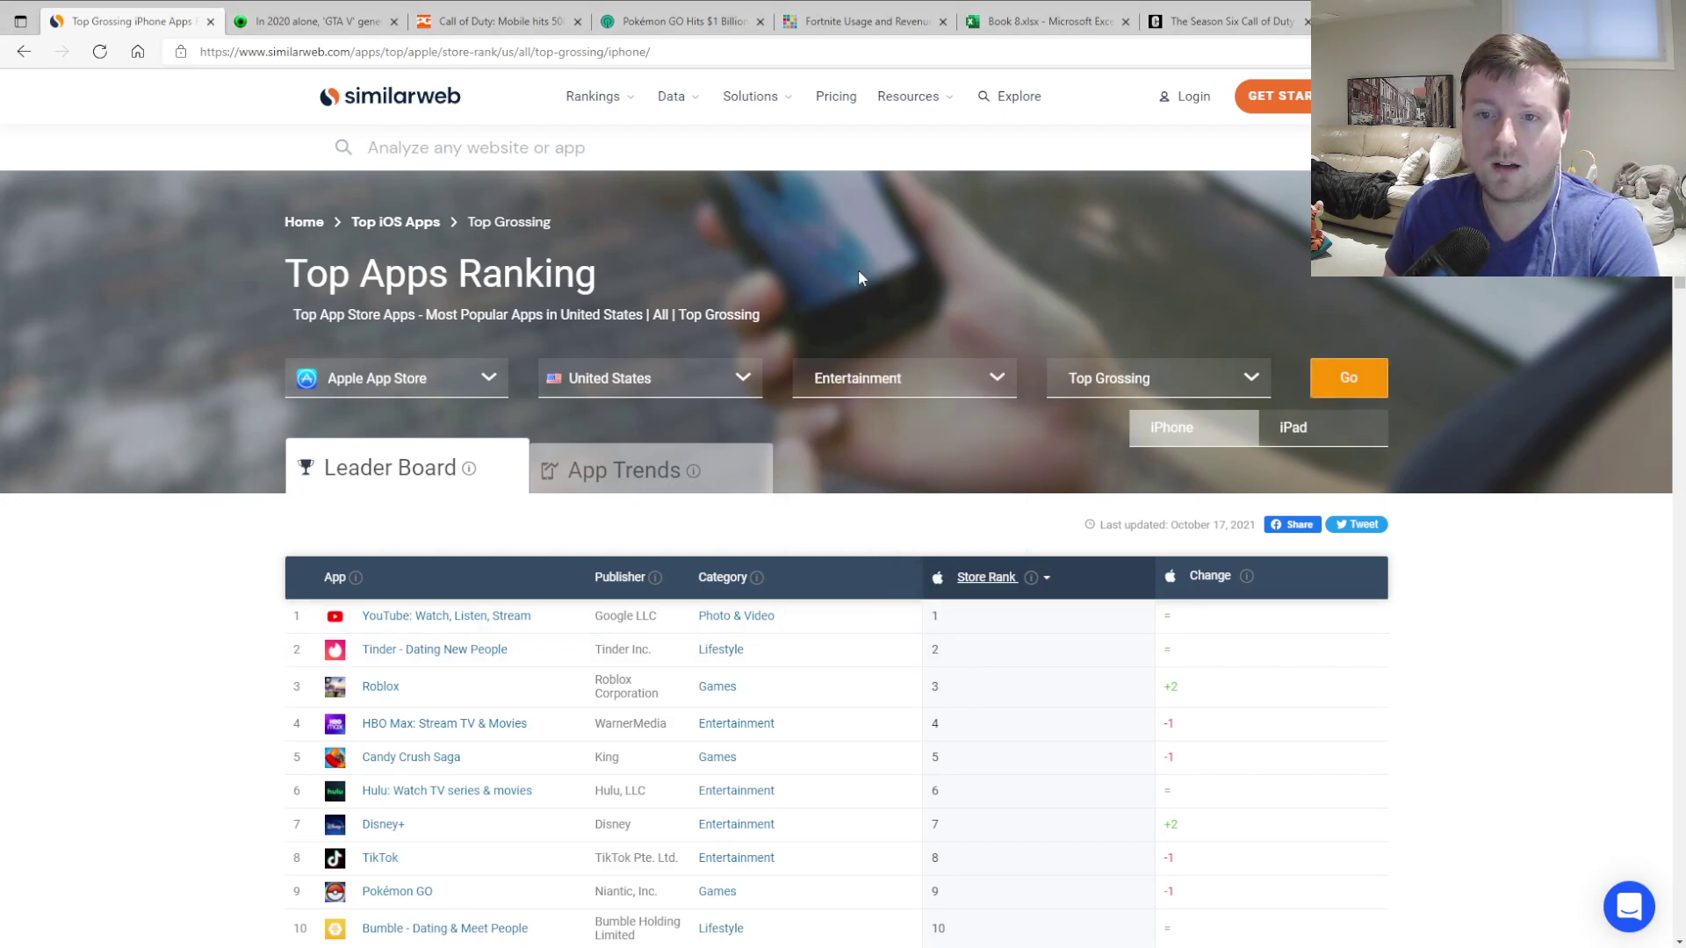
click(1328, 386)
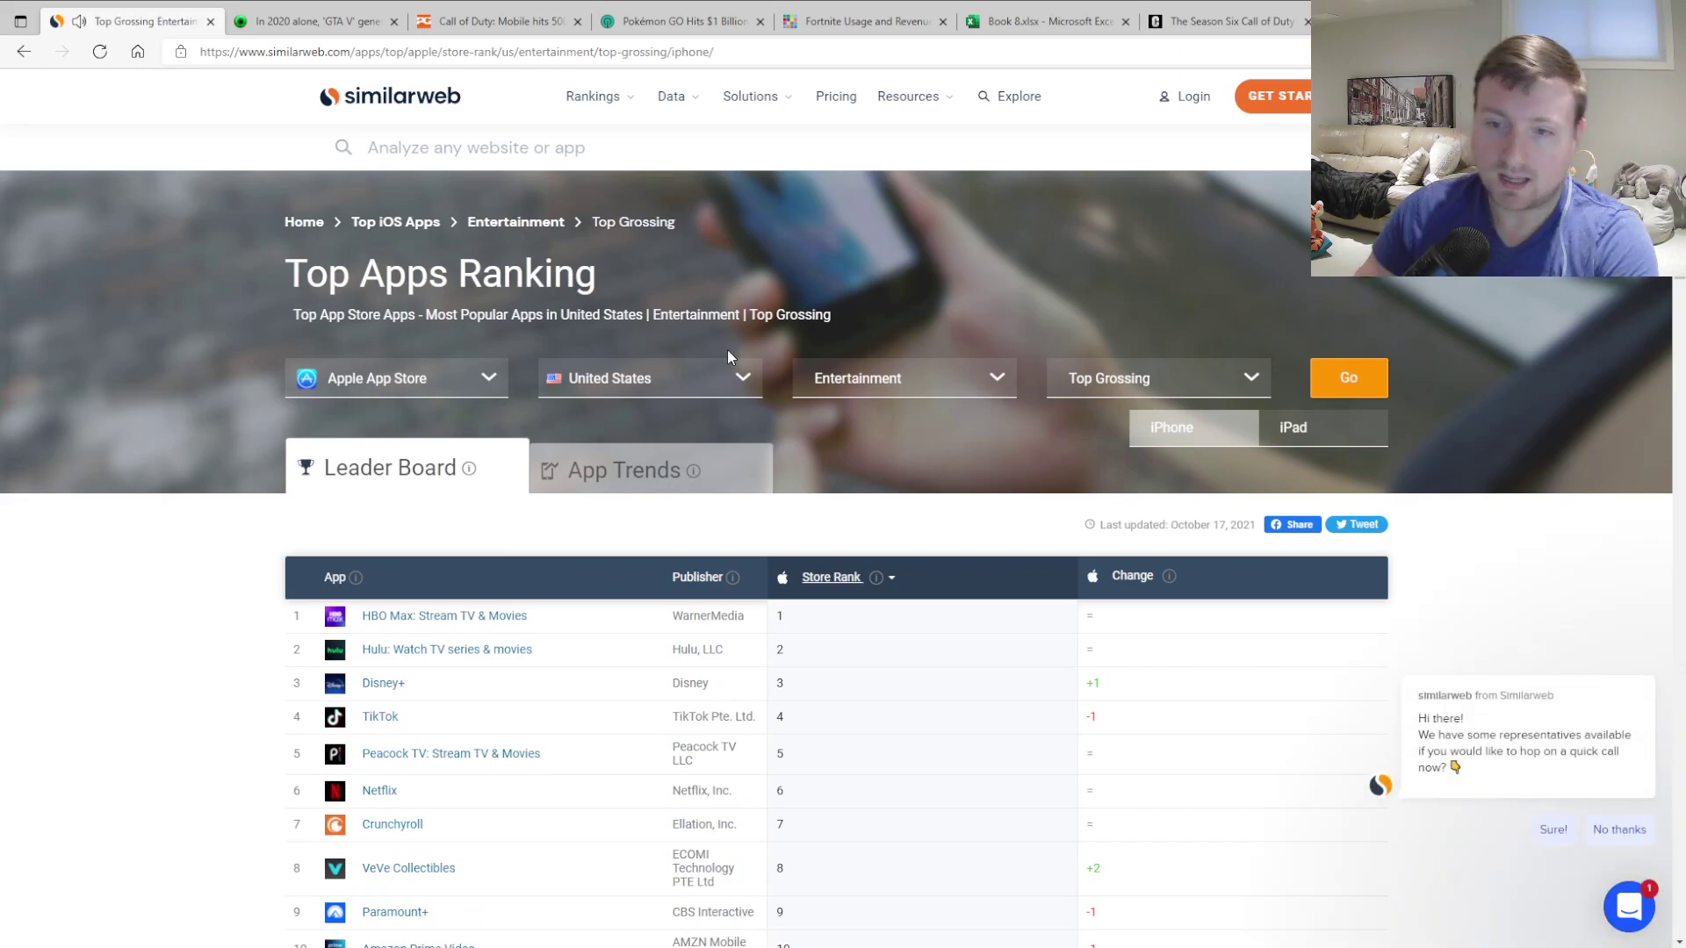
scroll(711, 378, down, 2)
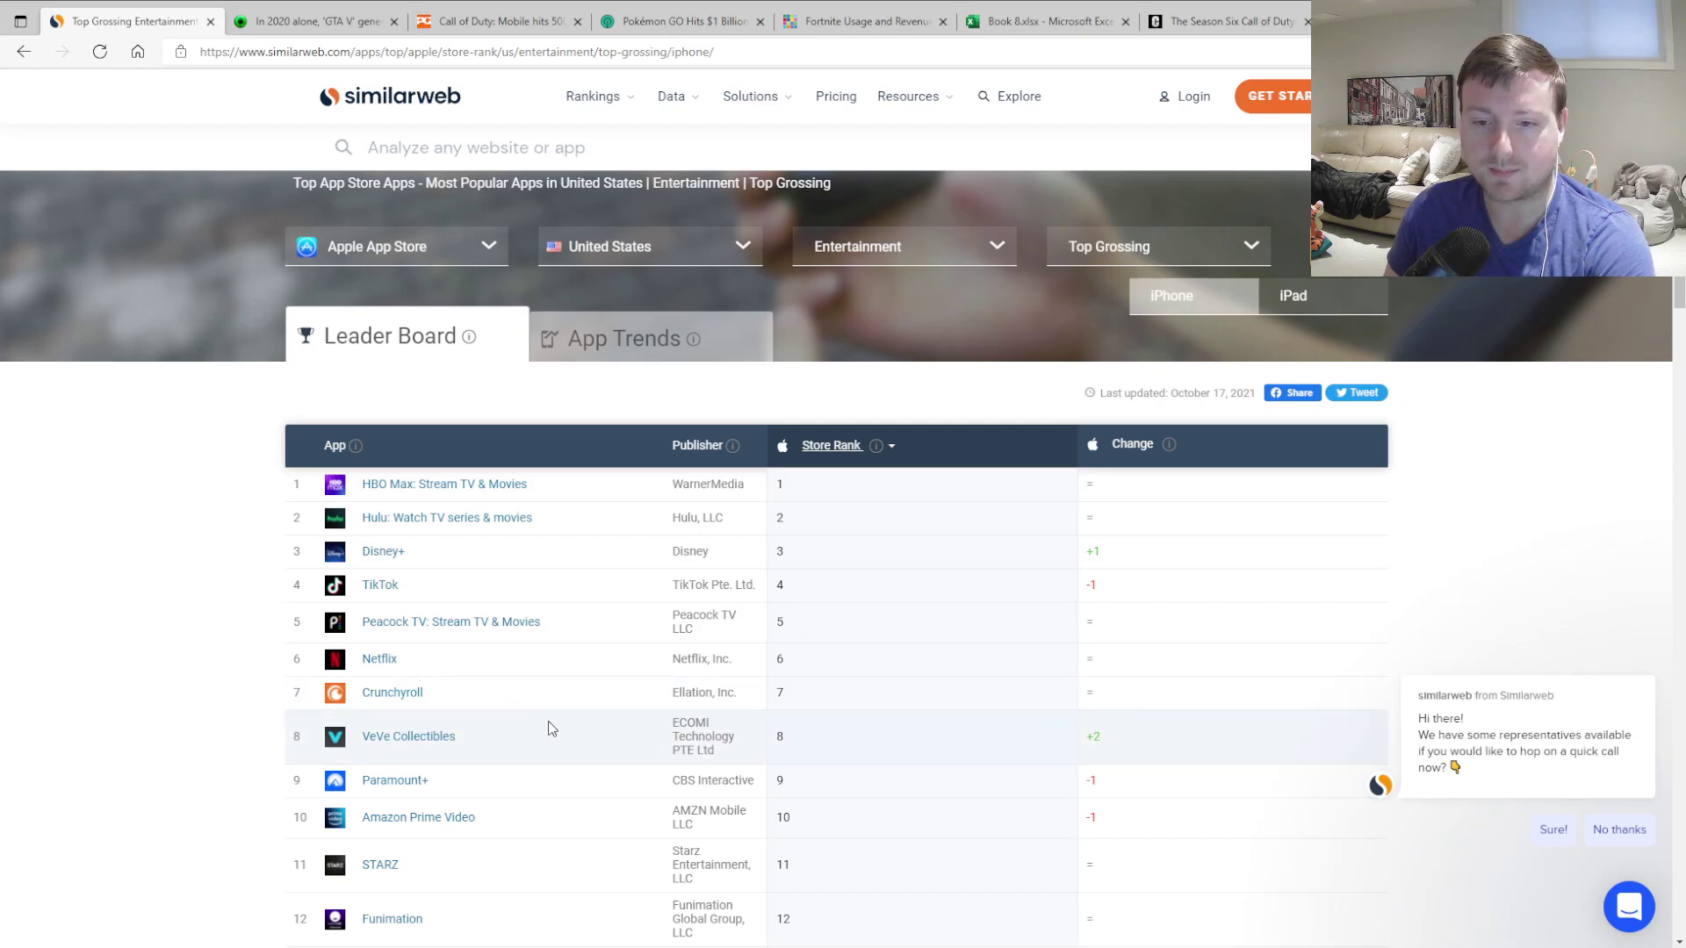
scroll(551, 806, down, 10)
scroll(551, 808, up, 3)
scroll(551, 806, up, 2)
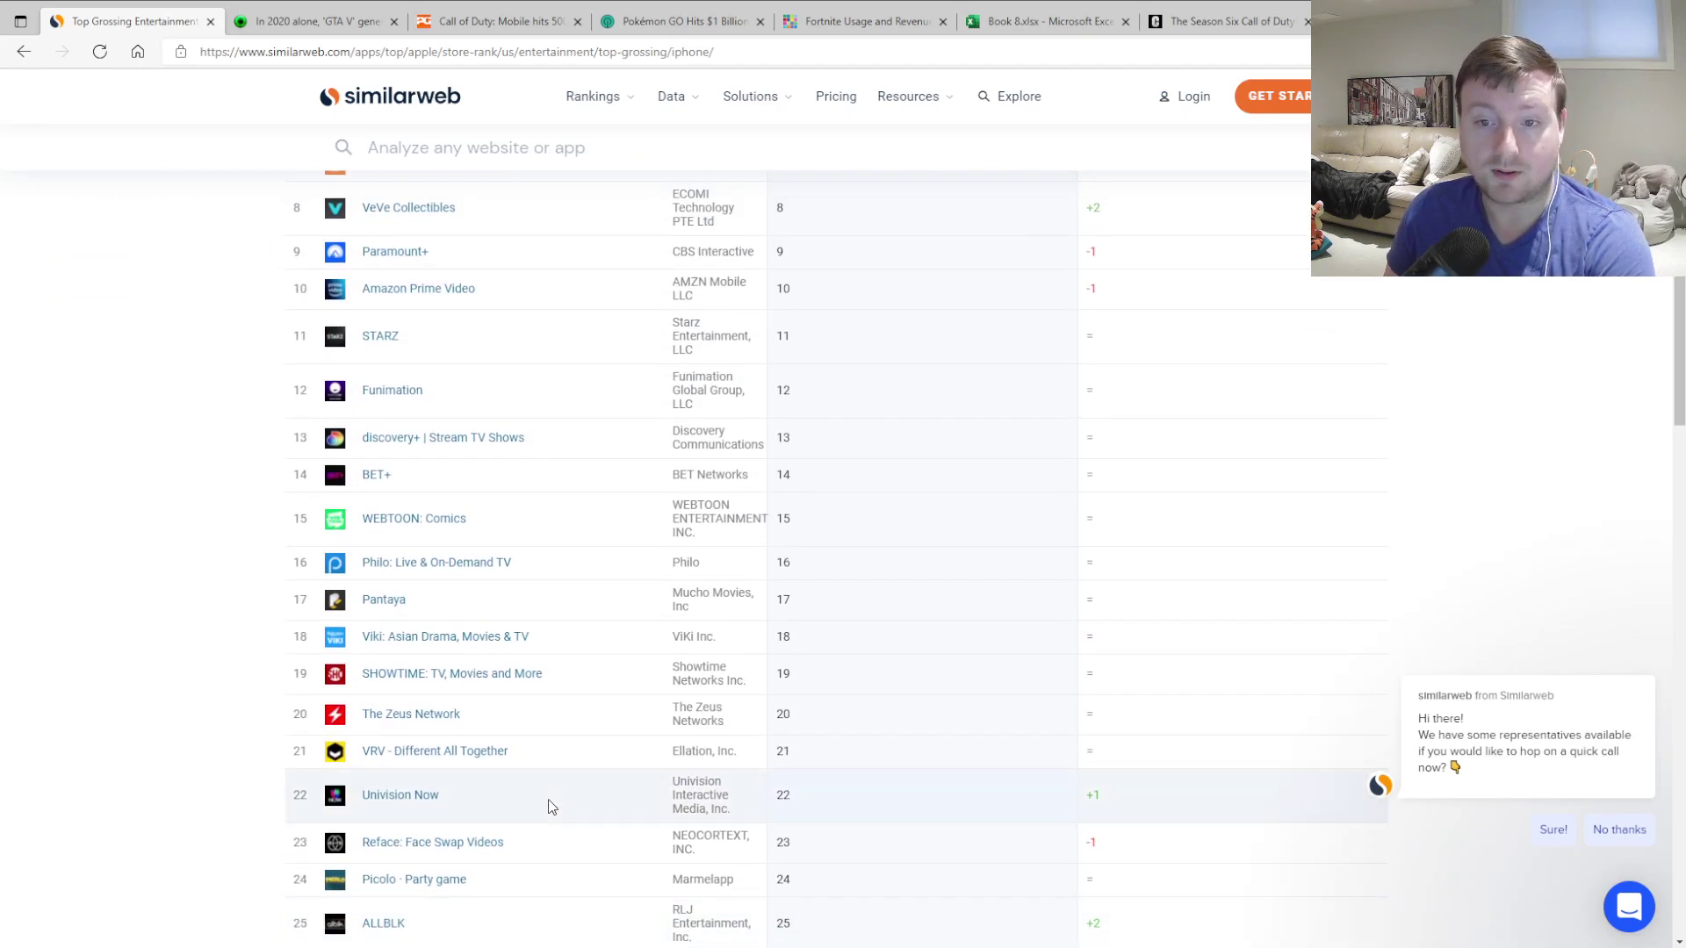
scroll(551, 806, up, 1)
scroll(552, 806, up, 1)
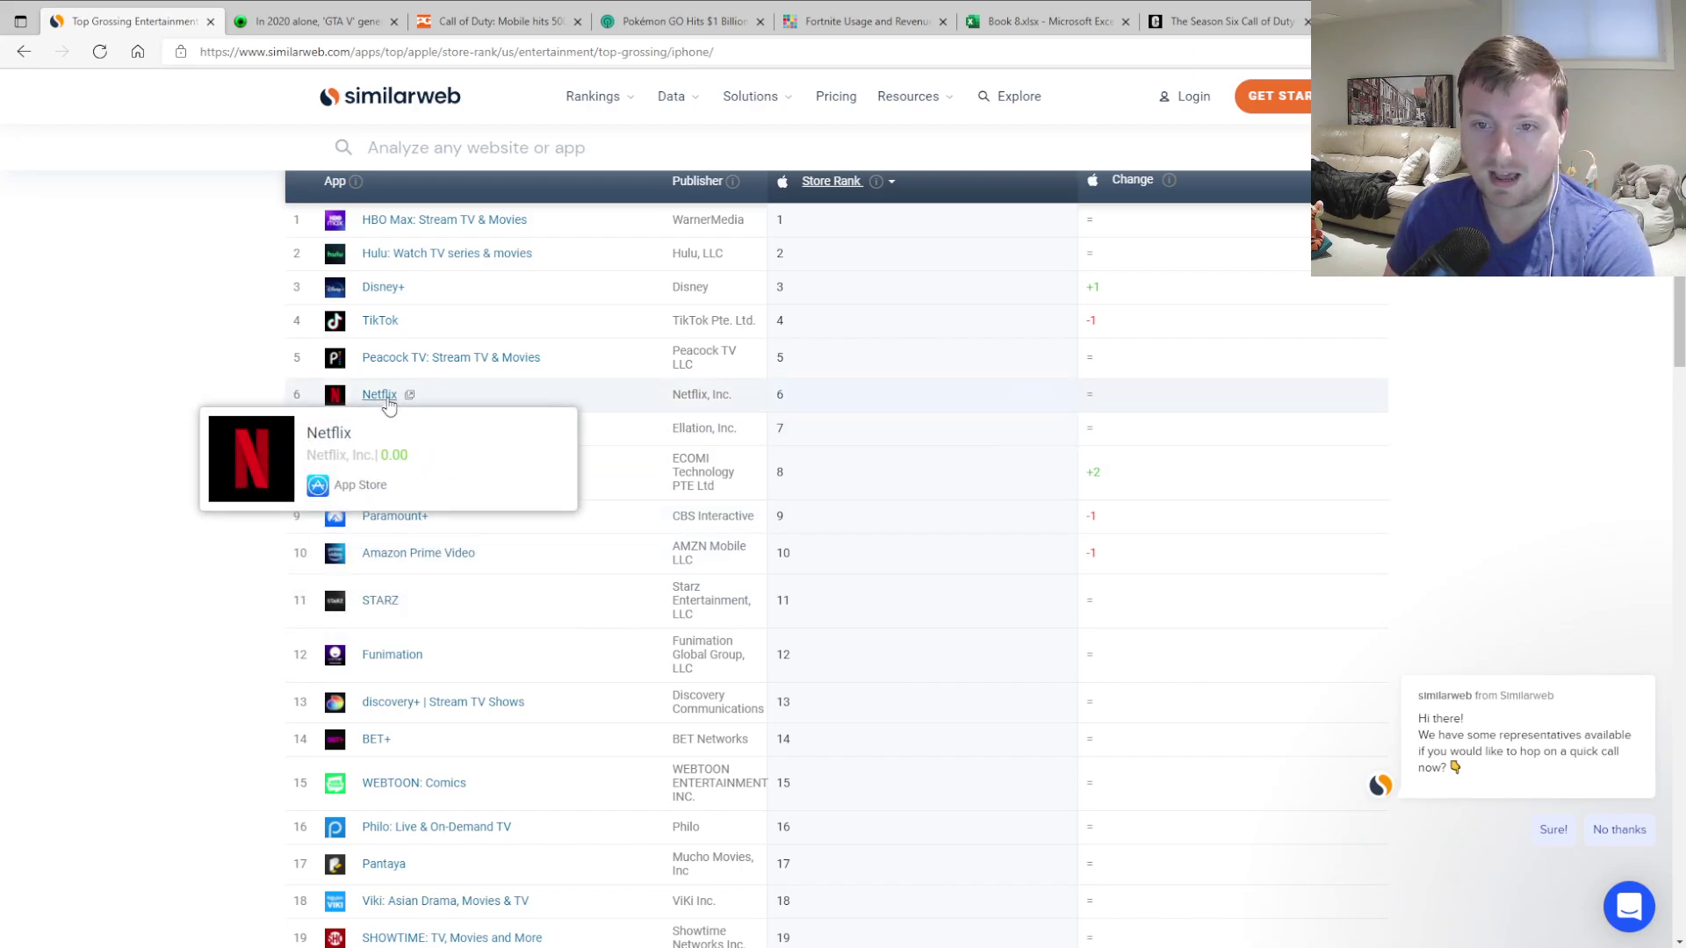
mouse_move(373, 330)
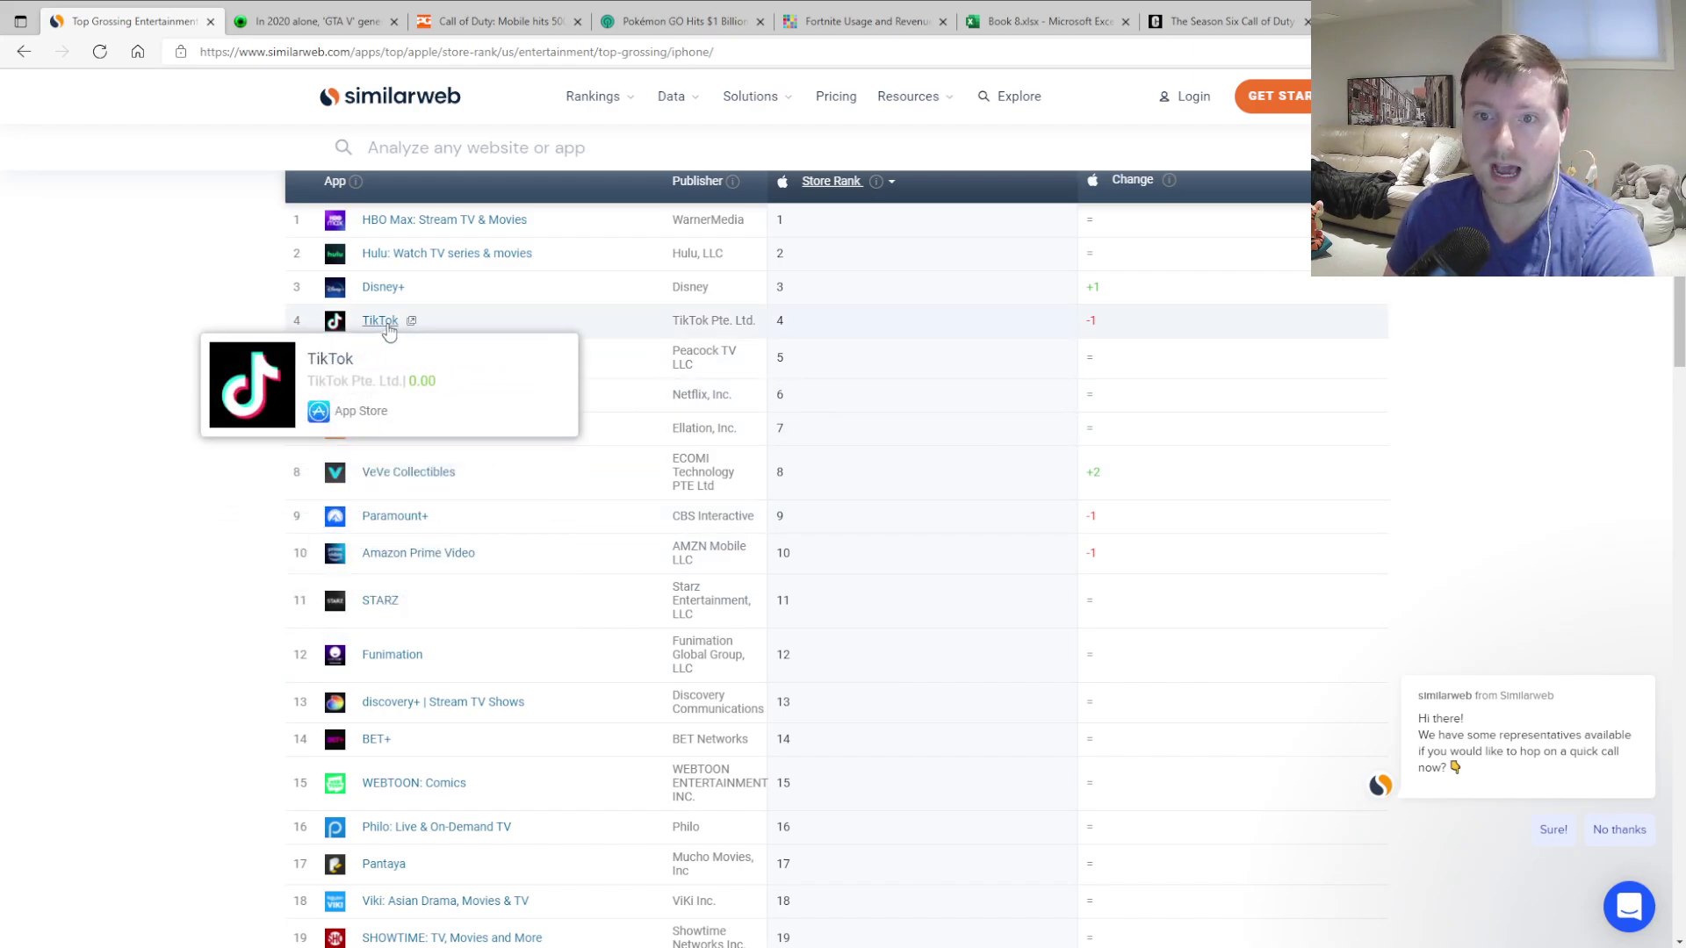
scroll(130, 471, up, 4)
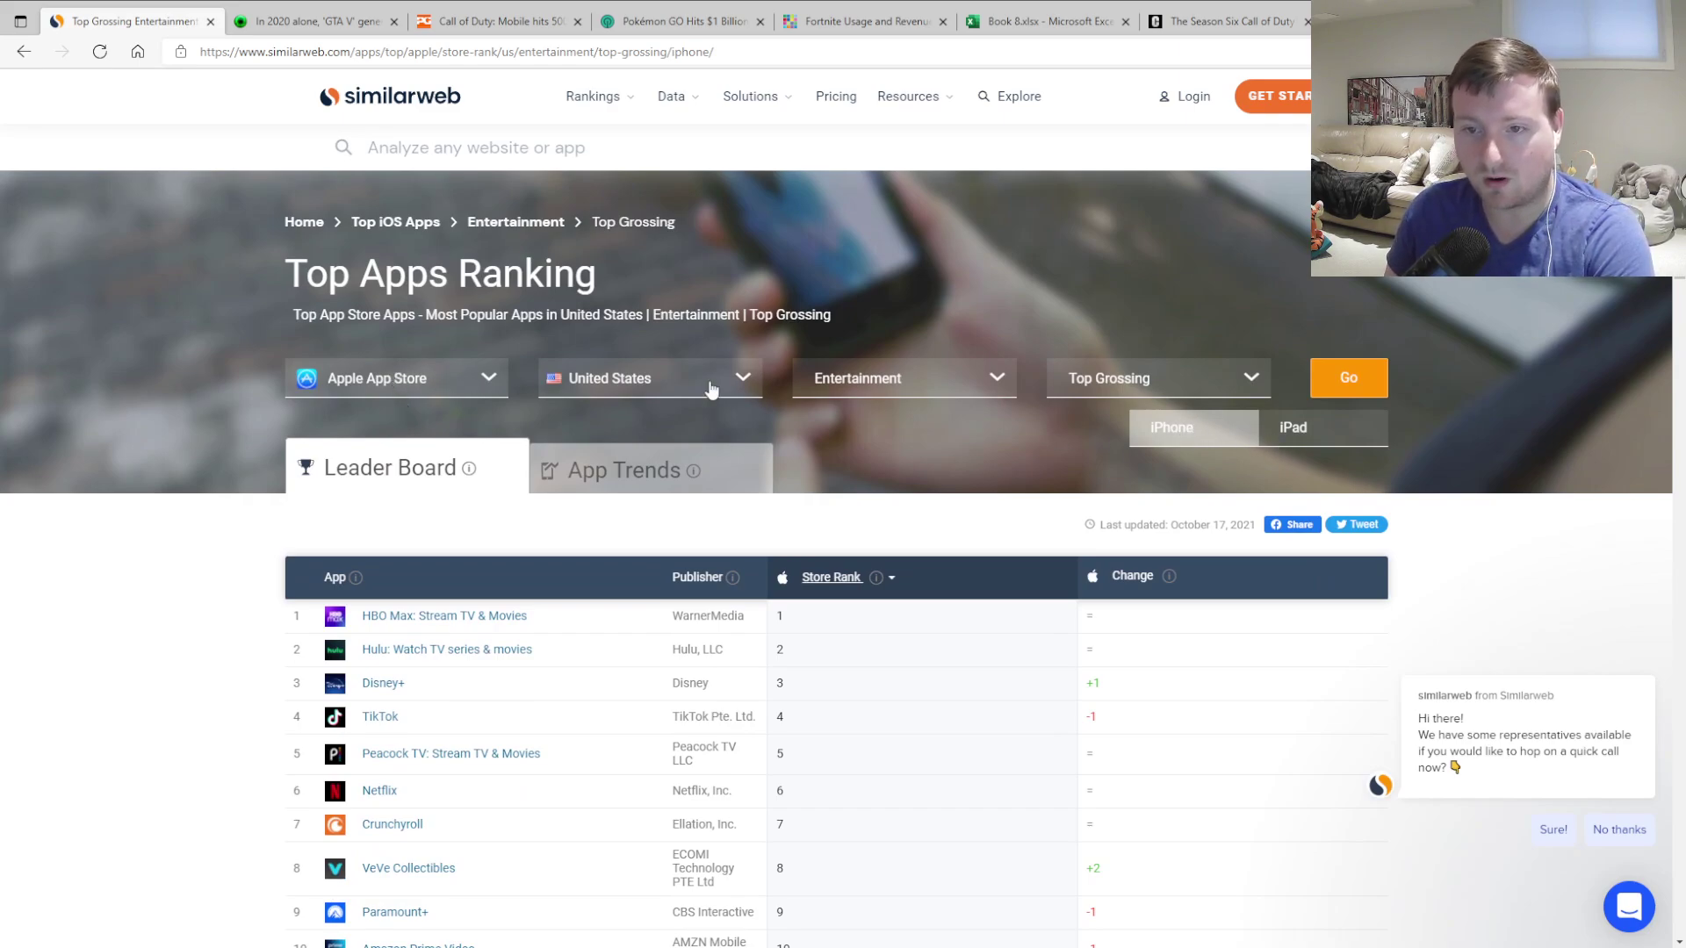
Step: Switch the Entertainment ranking's country to Canada
click(650, 382)
text(ca)
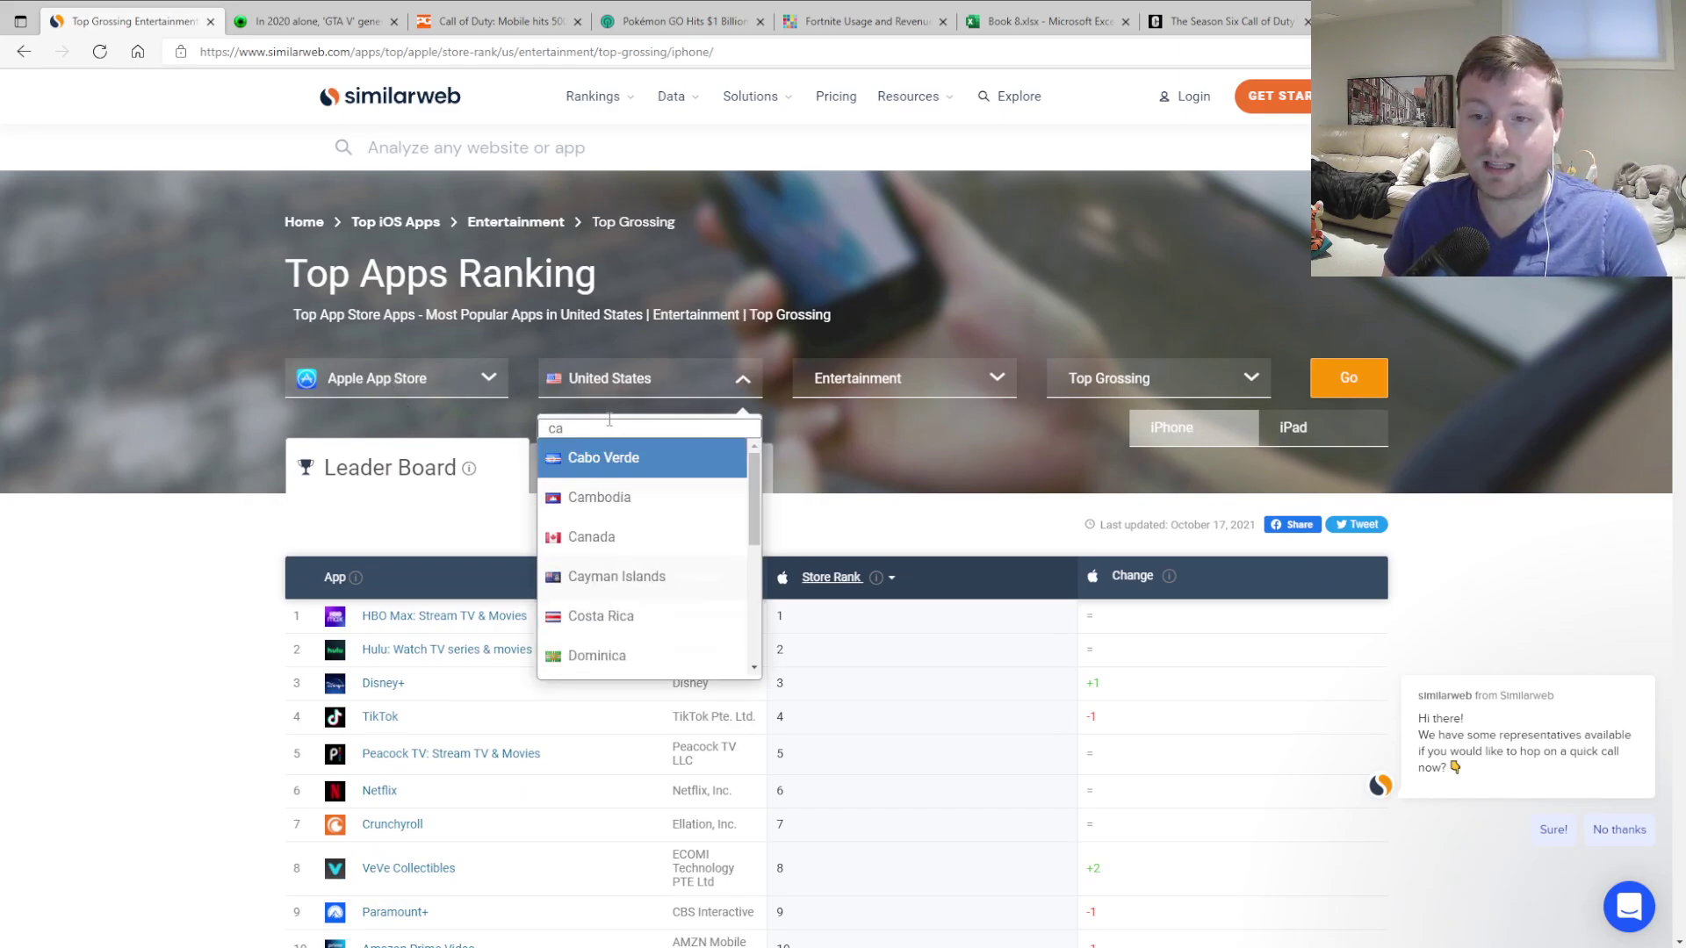
click(649, 537)
click(1367, 397)
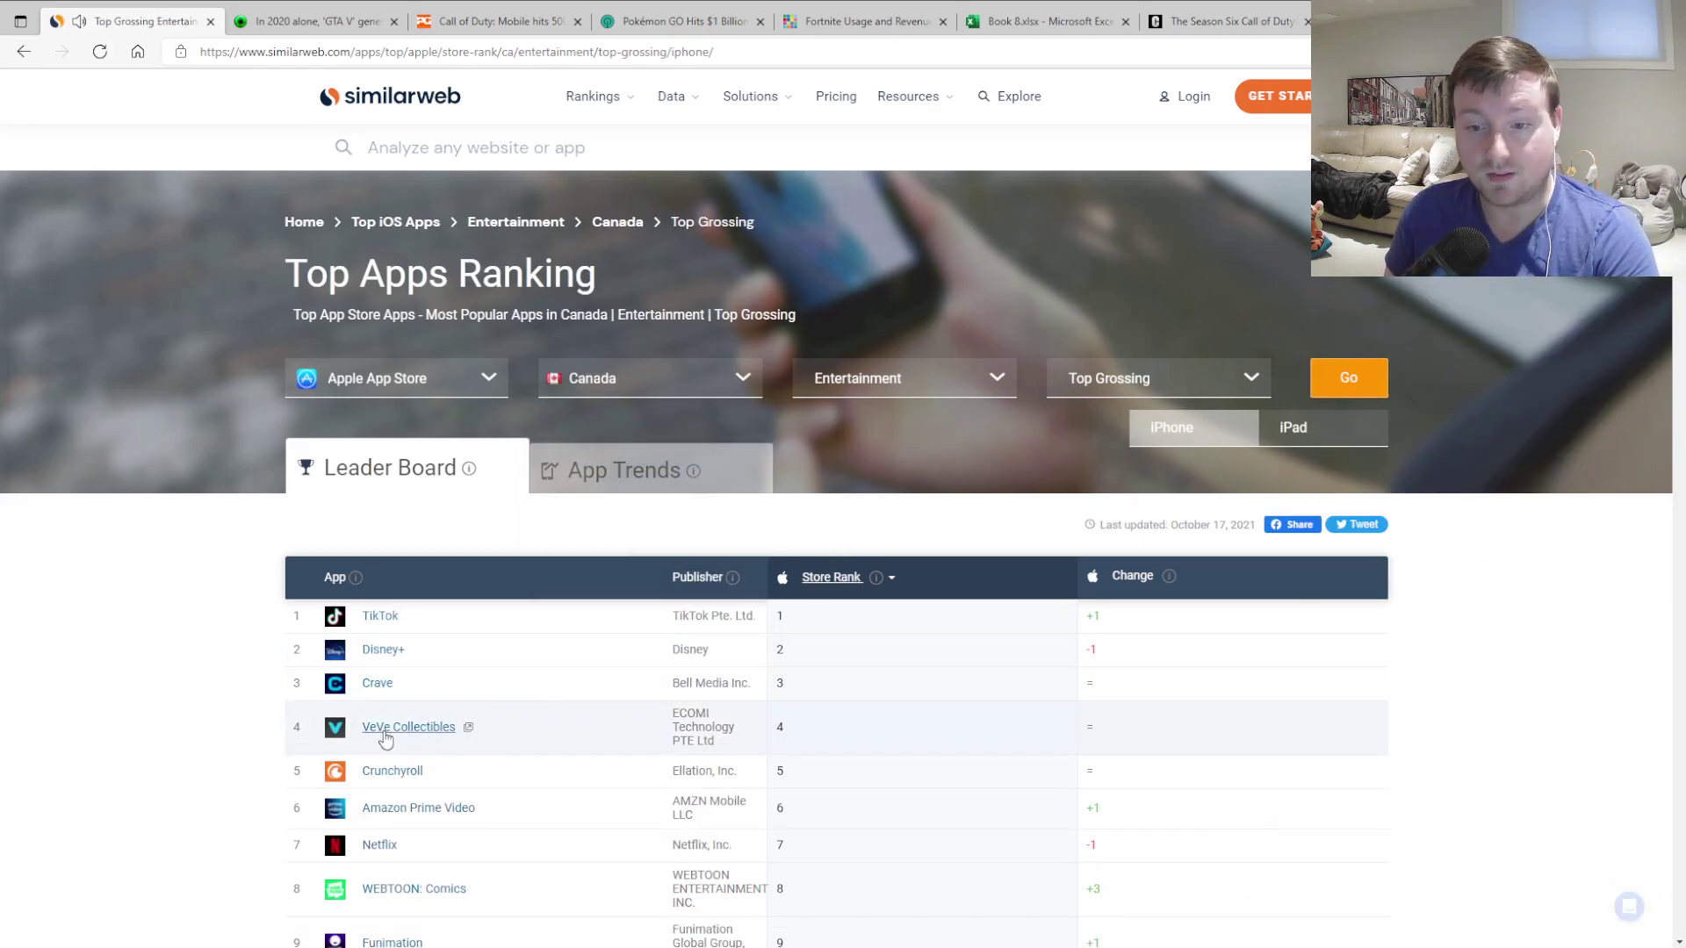
Step: Change the store to Google Play Store for the Canadian ranking
click(490, 382)
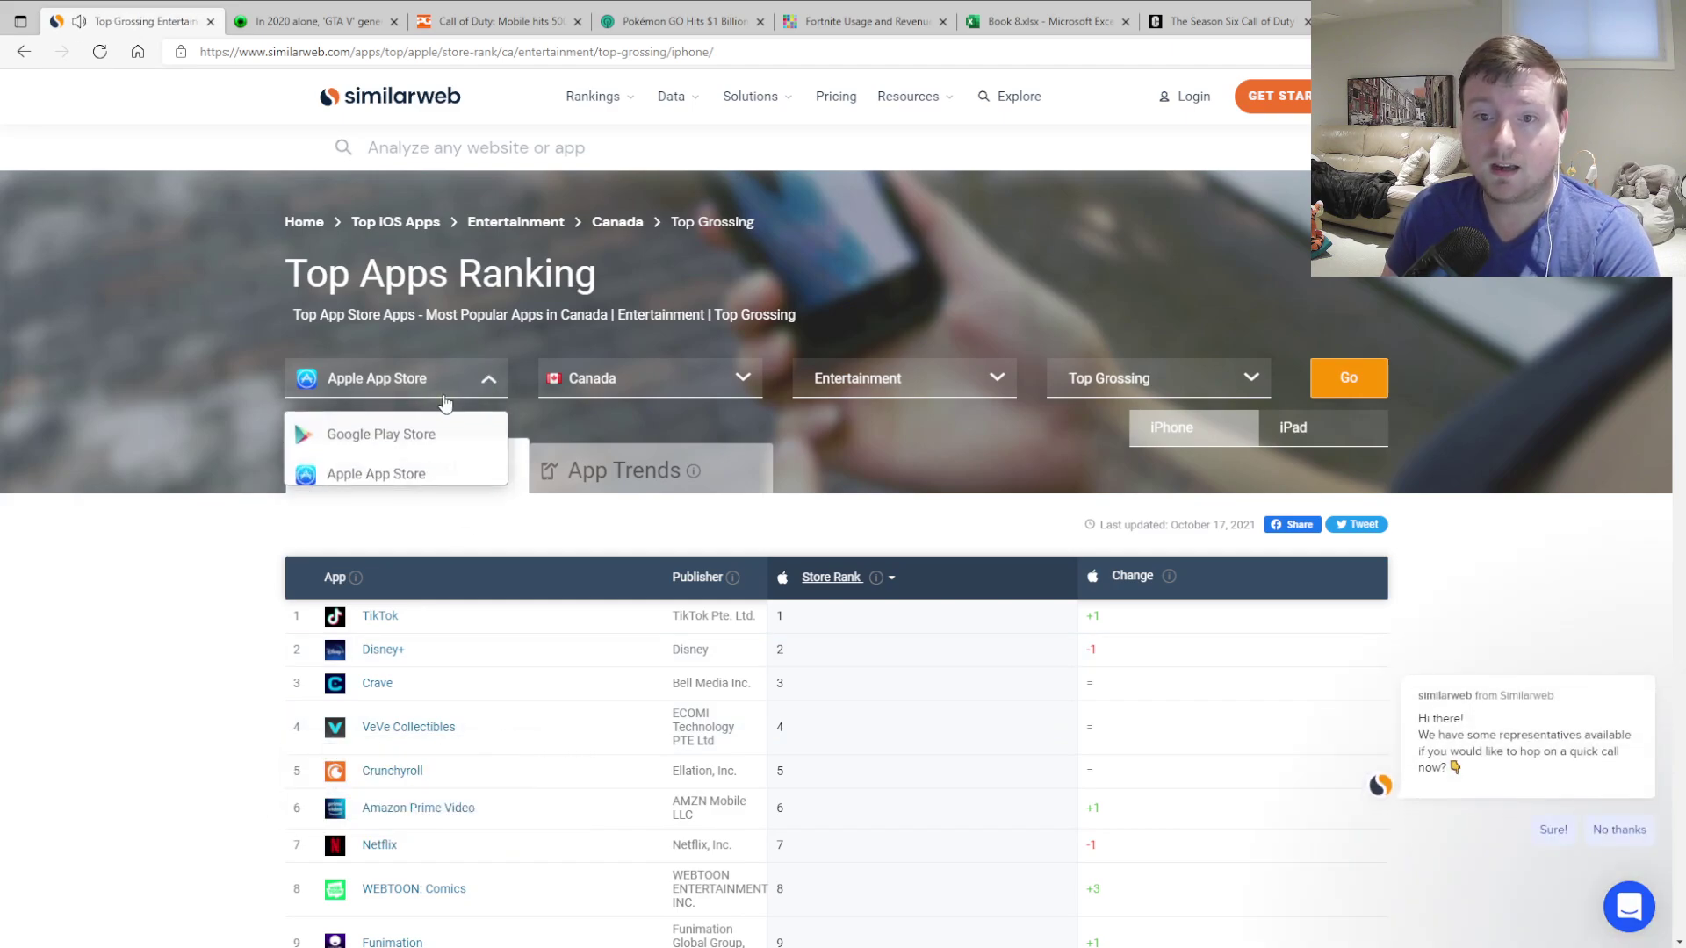
click(382, 443)
click(1350, 369)
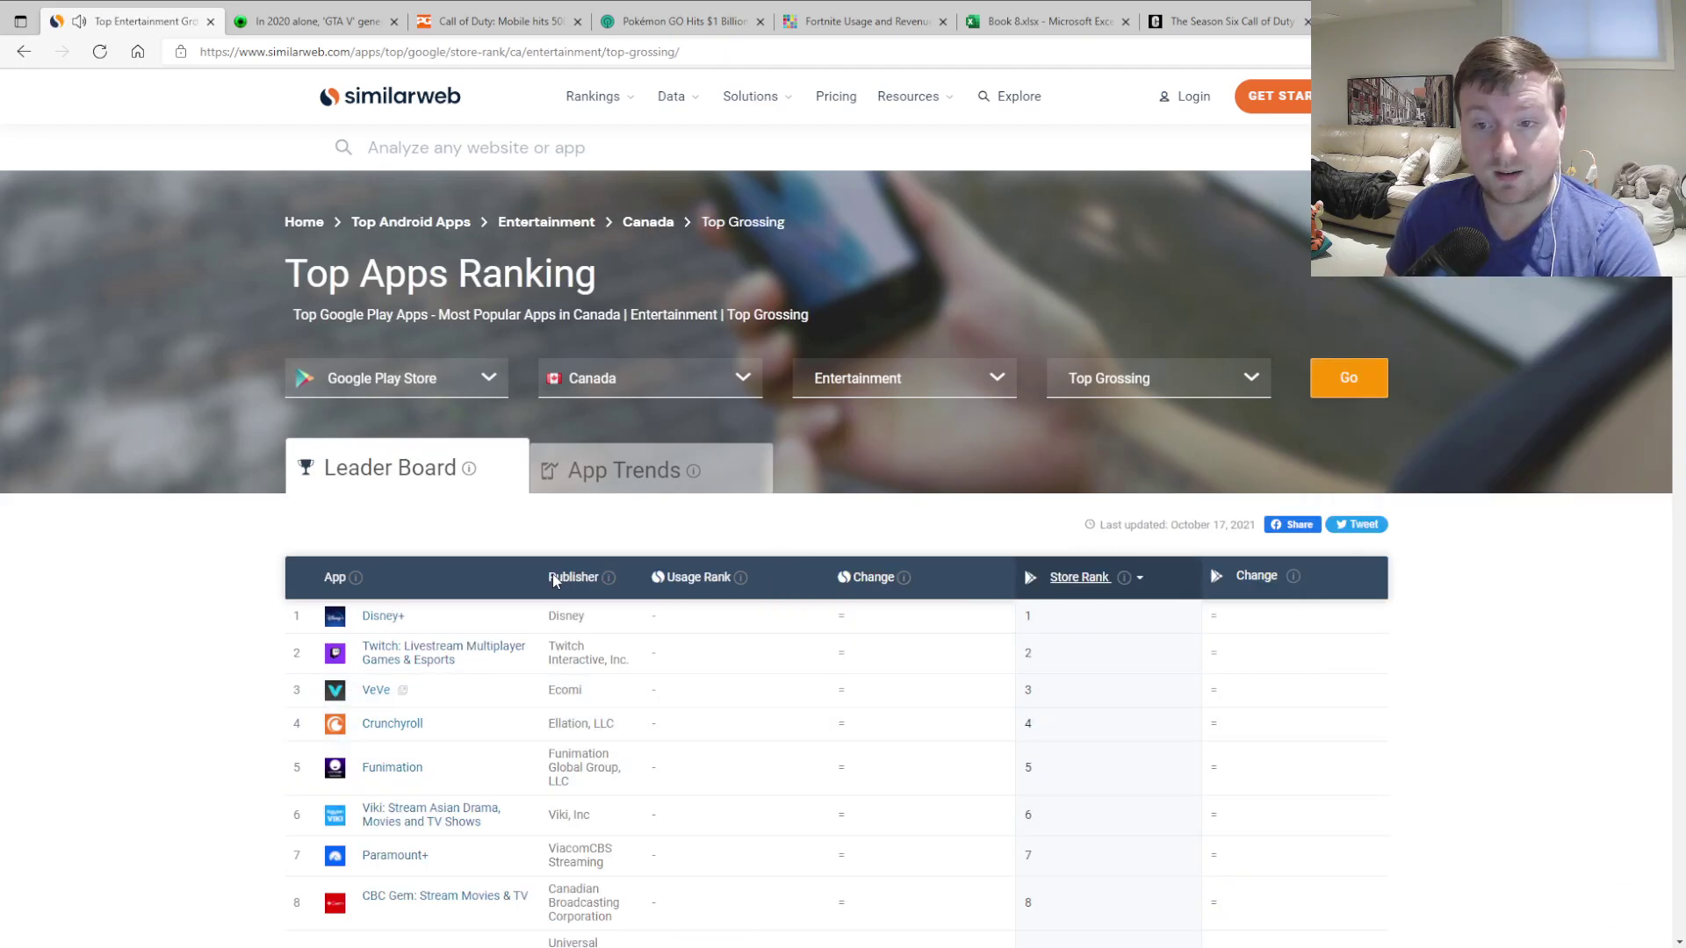
Step: Set the country back to United States, showing VeVe 4th on Google Play
click(636, 387)
text(united state)
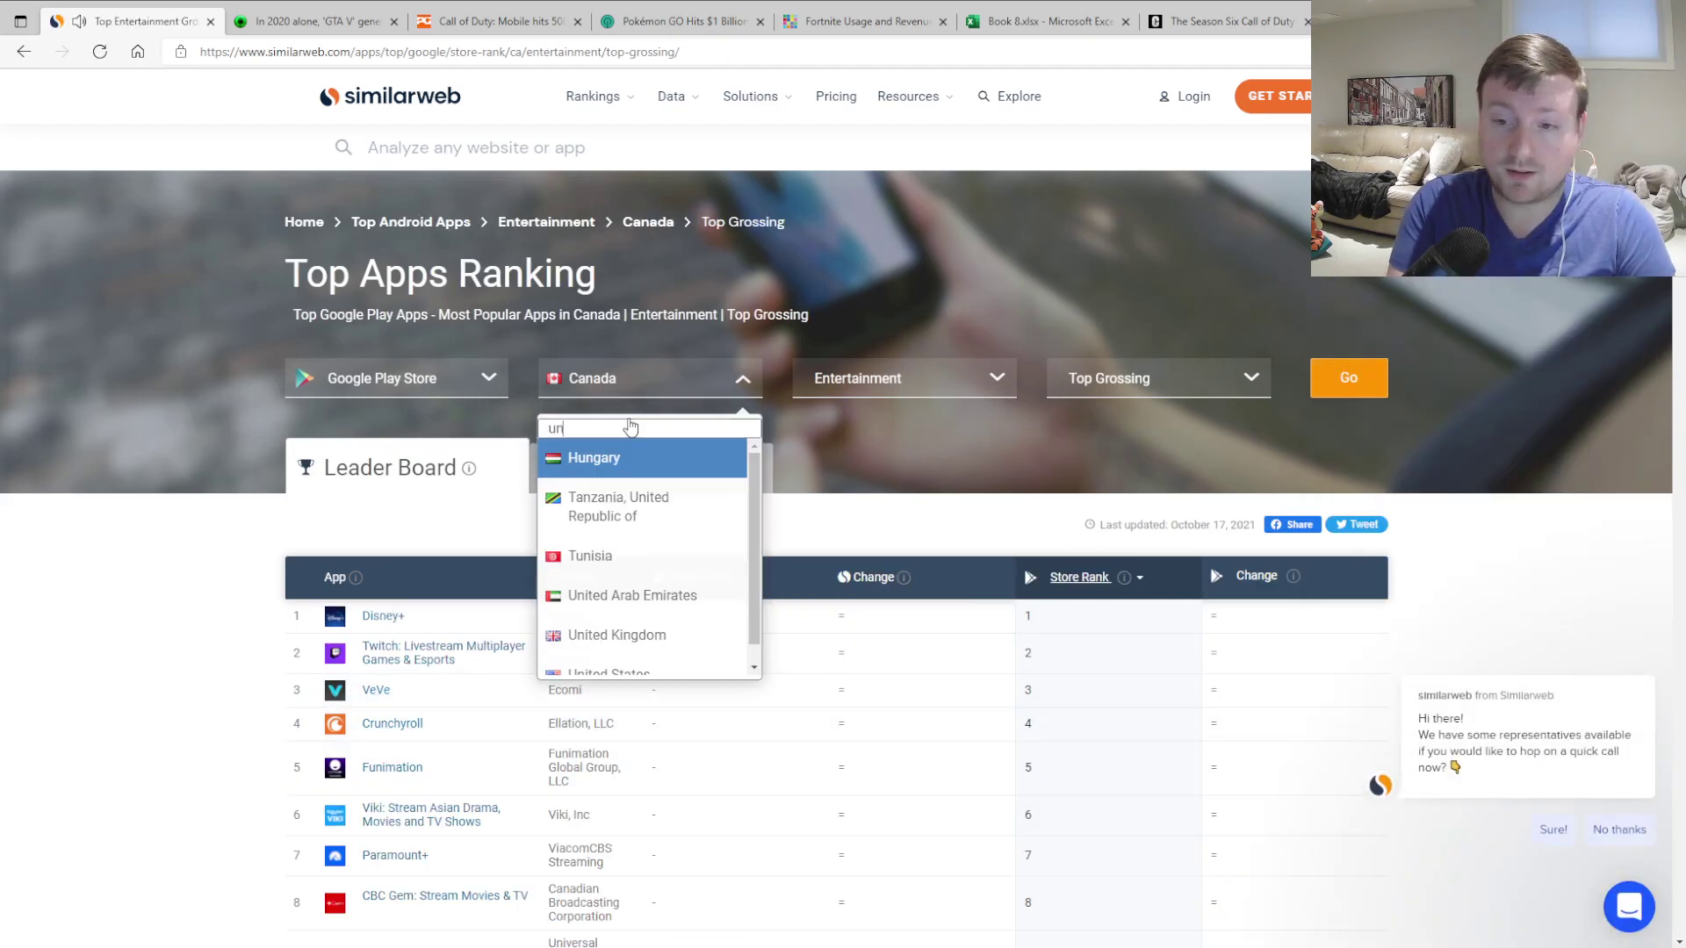
click(614, 458)
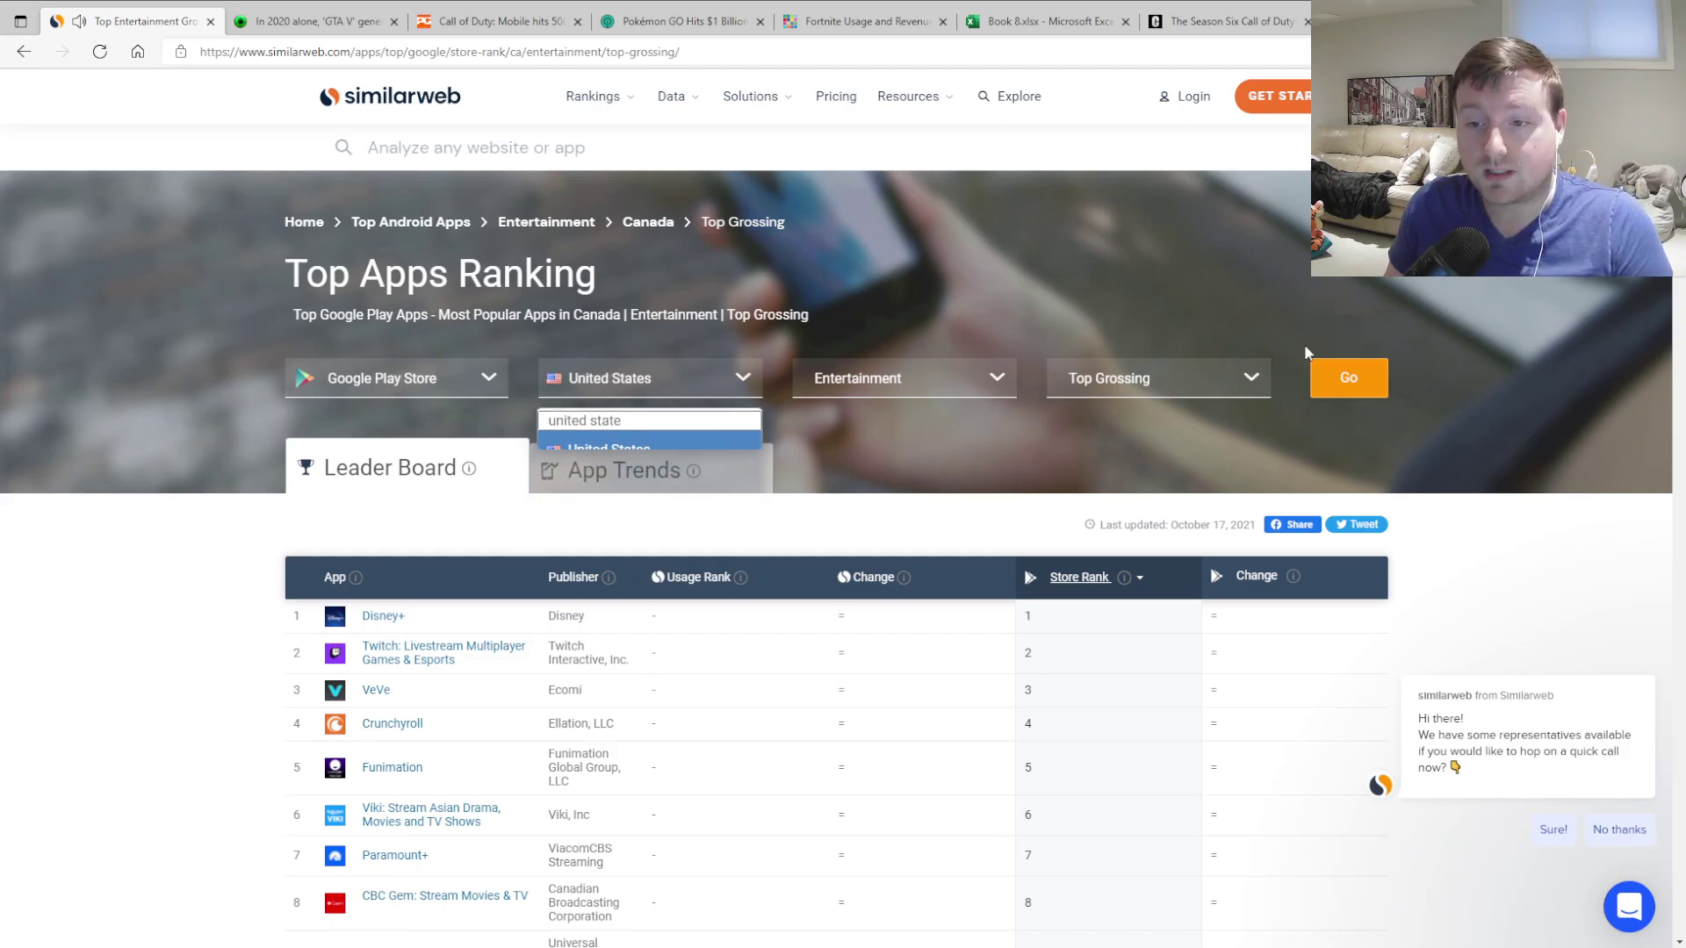
click(1349, 378)
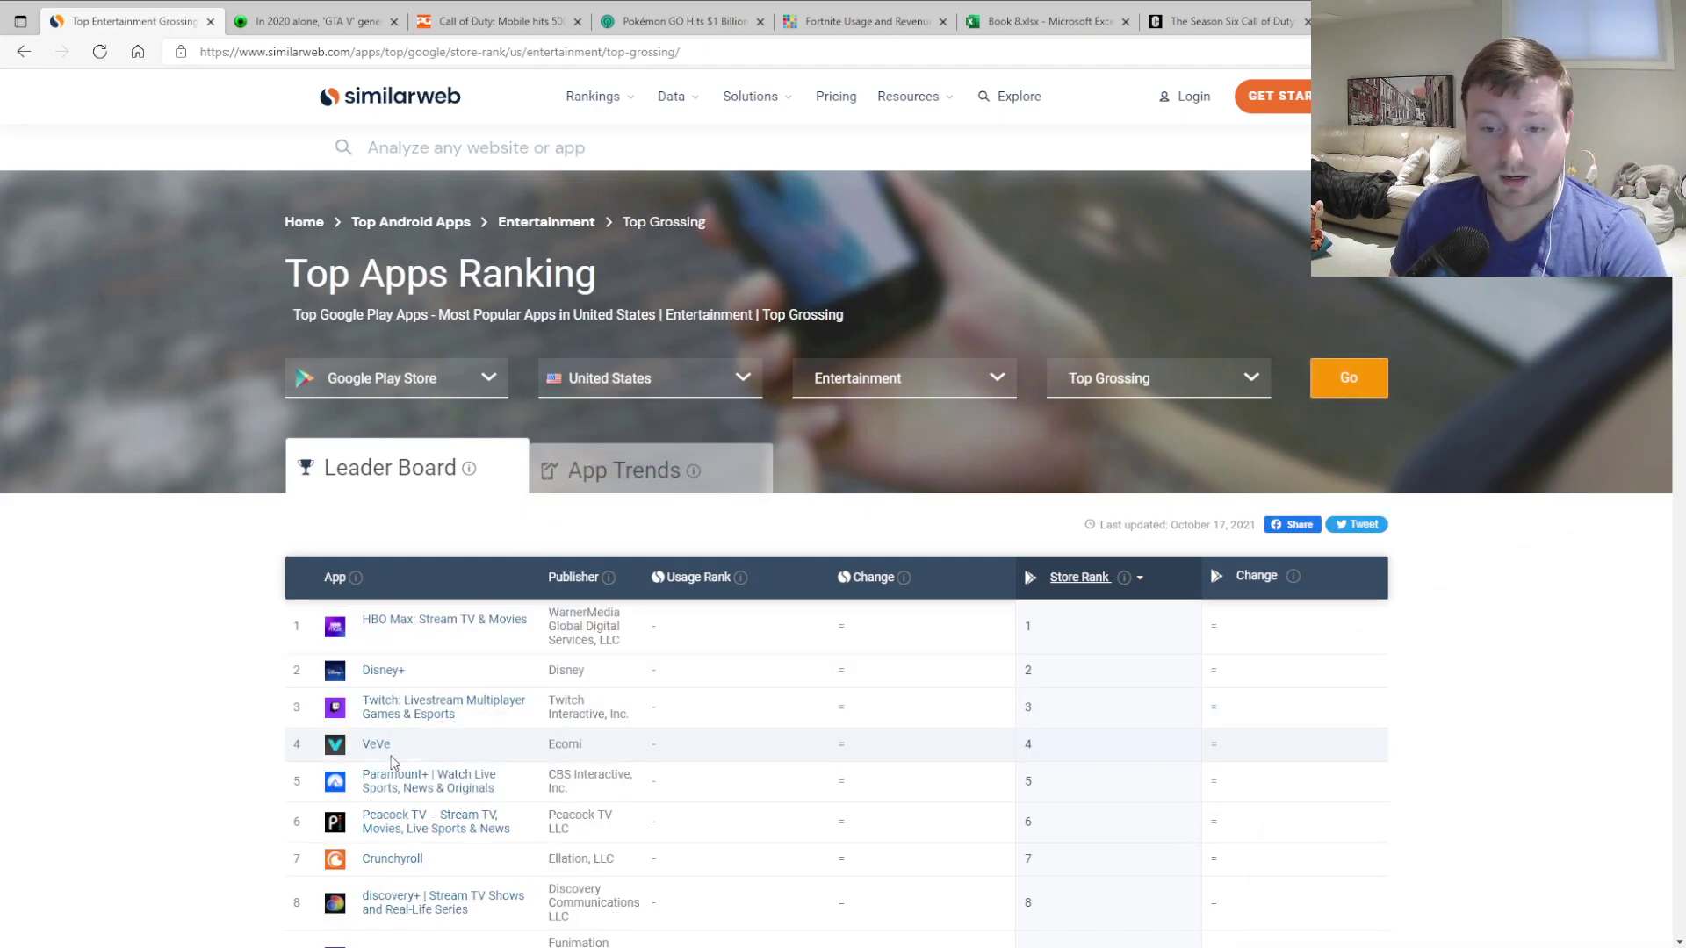
mouse_move(379, 748)
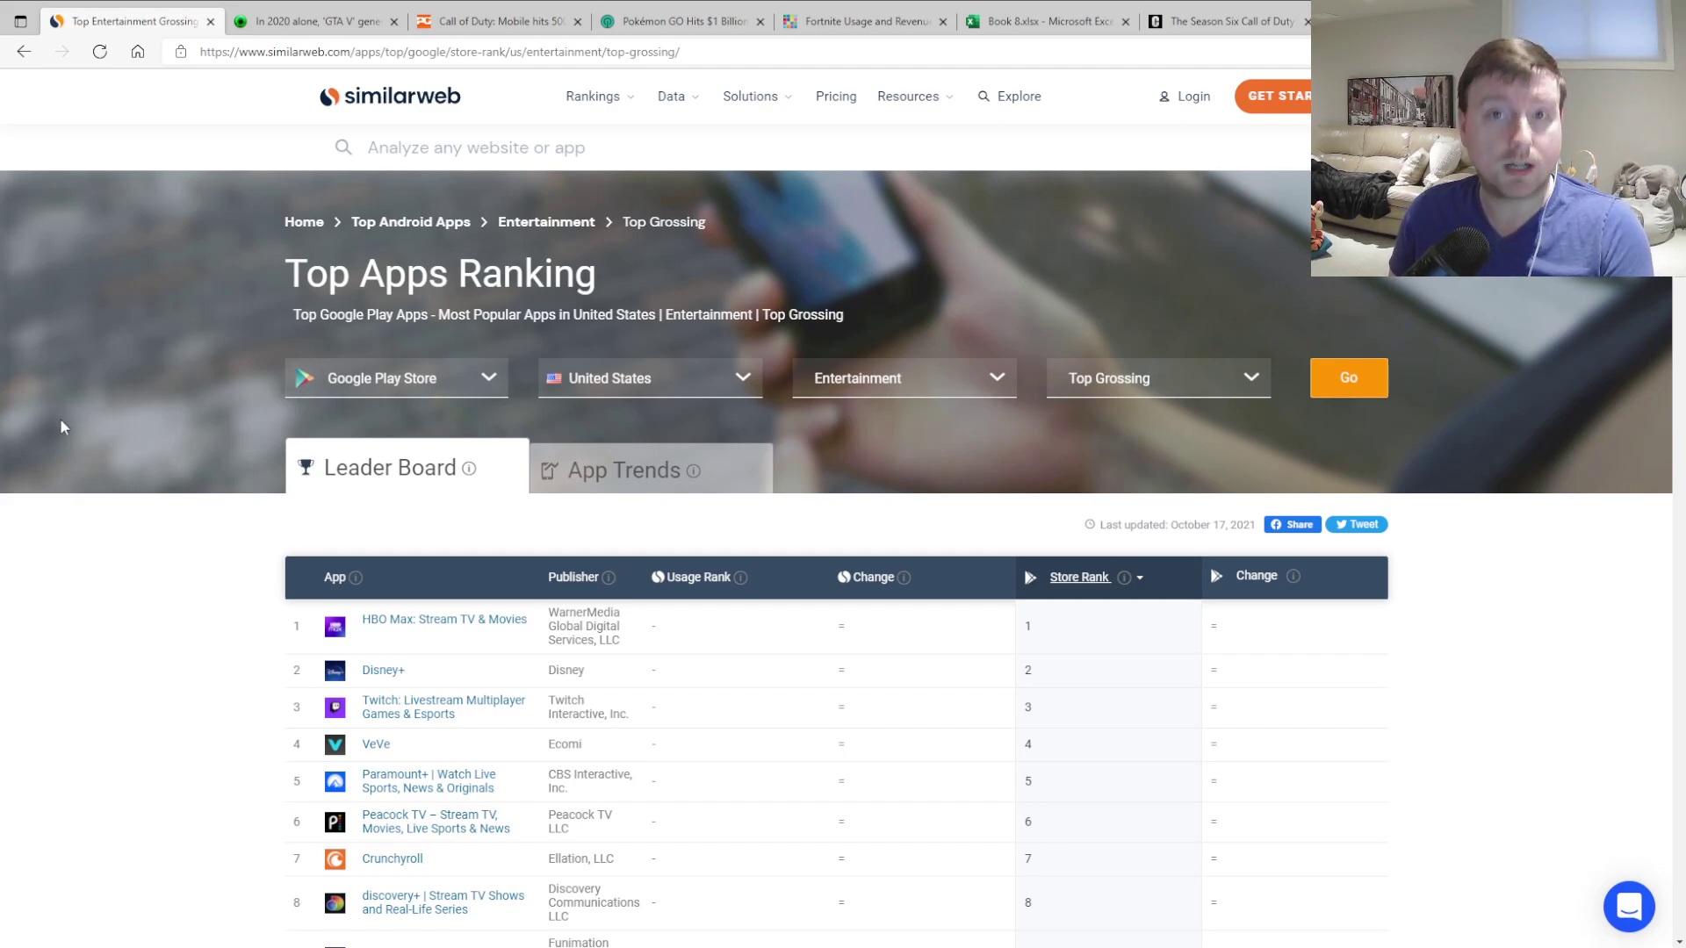
Step: Read the Olhar Digital GTA V article citing about $1 billion revenue in 2020
key(ctrl+Tab)
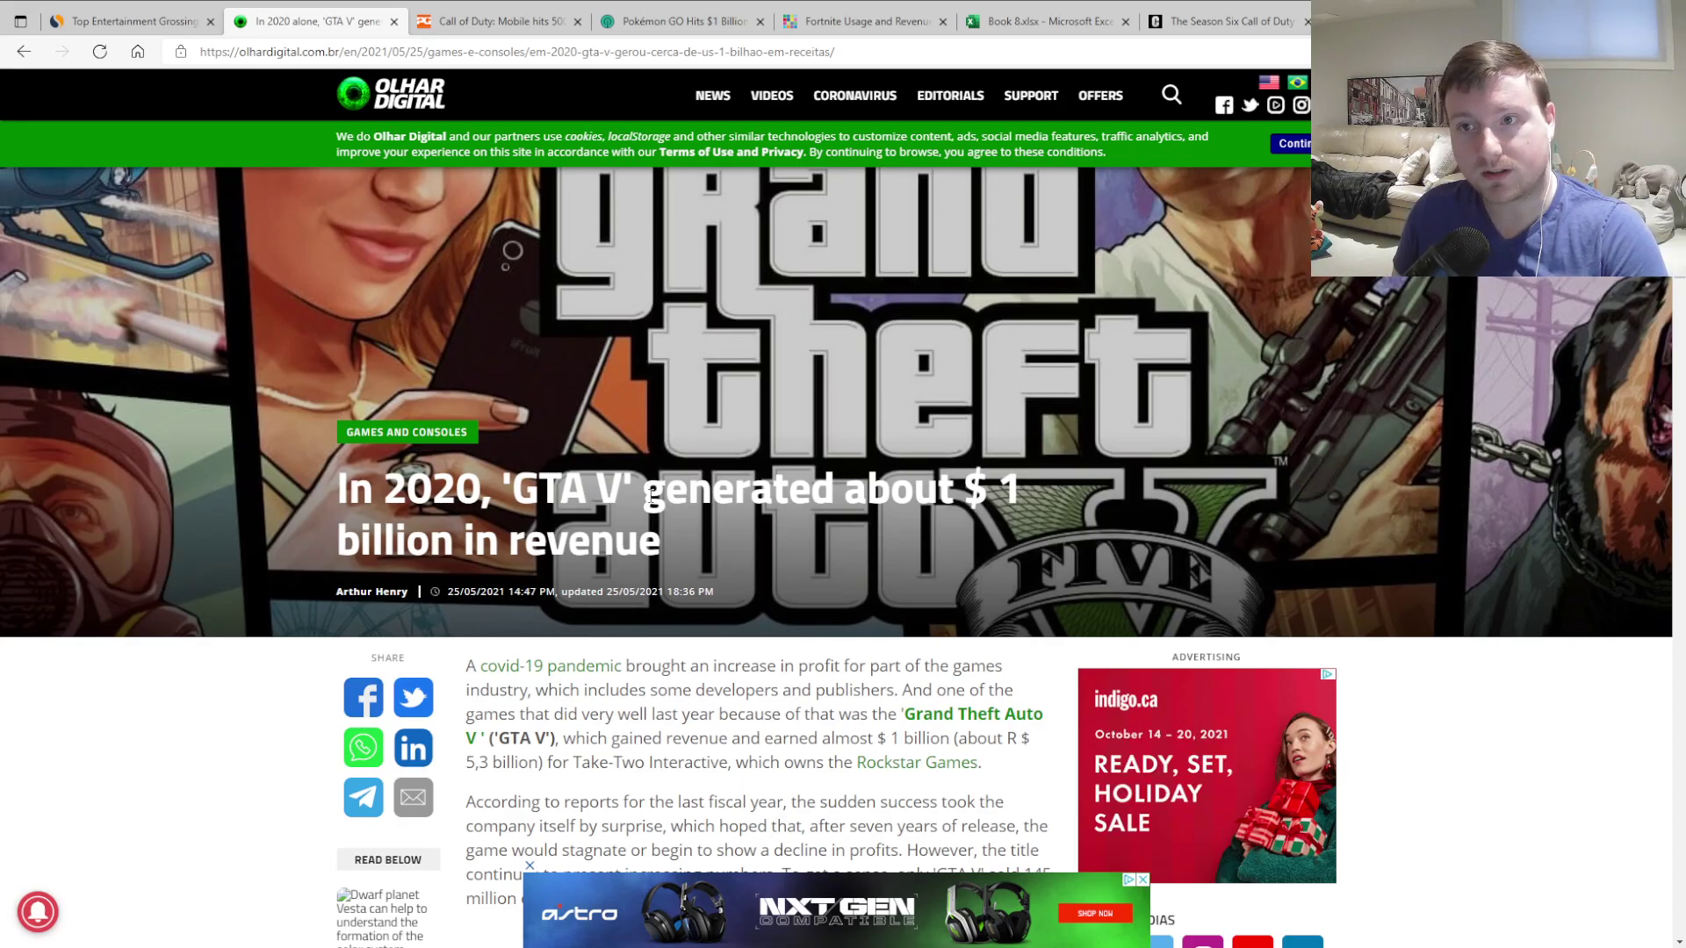
scroll(667, 527, down, 2)
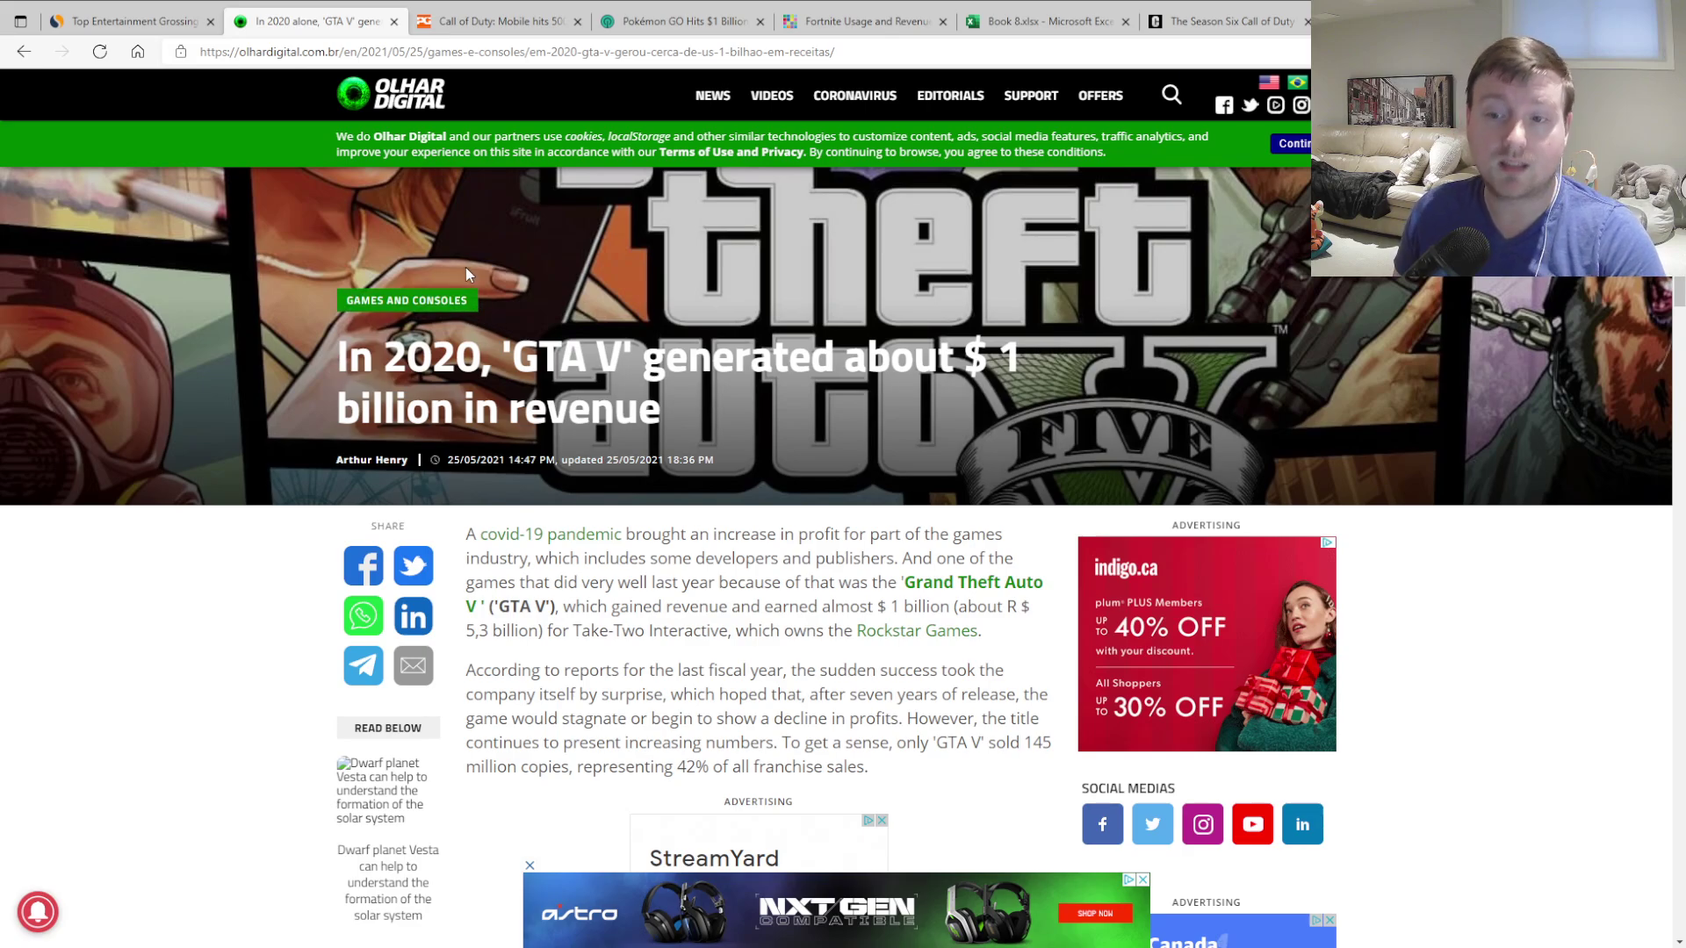
Step: Read PocketGamer's Call of Duty: Mobile $1 billion article, then move to the Pokémon GO article
click(482, 20)
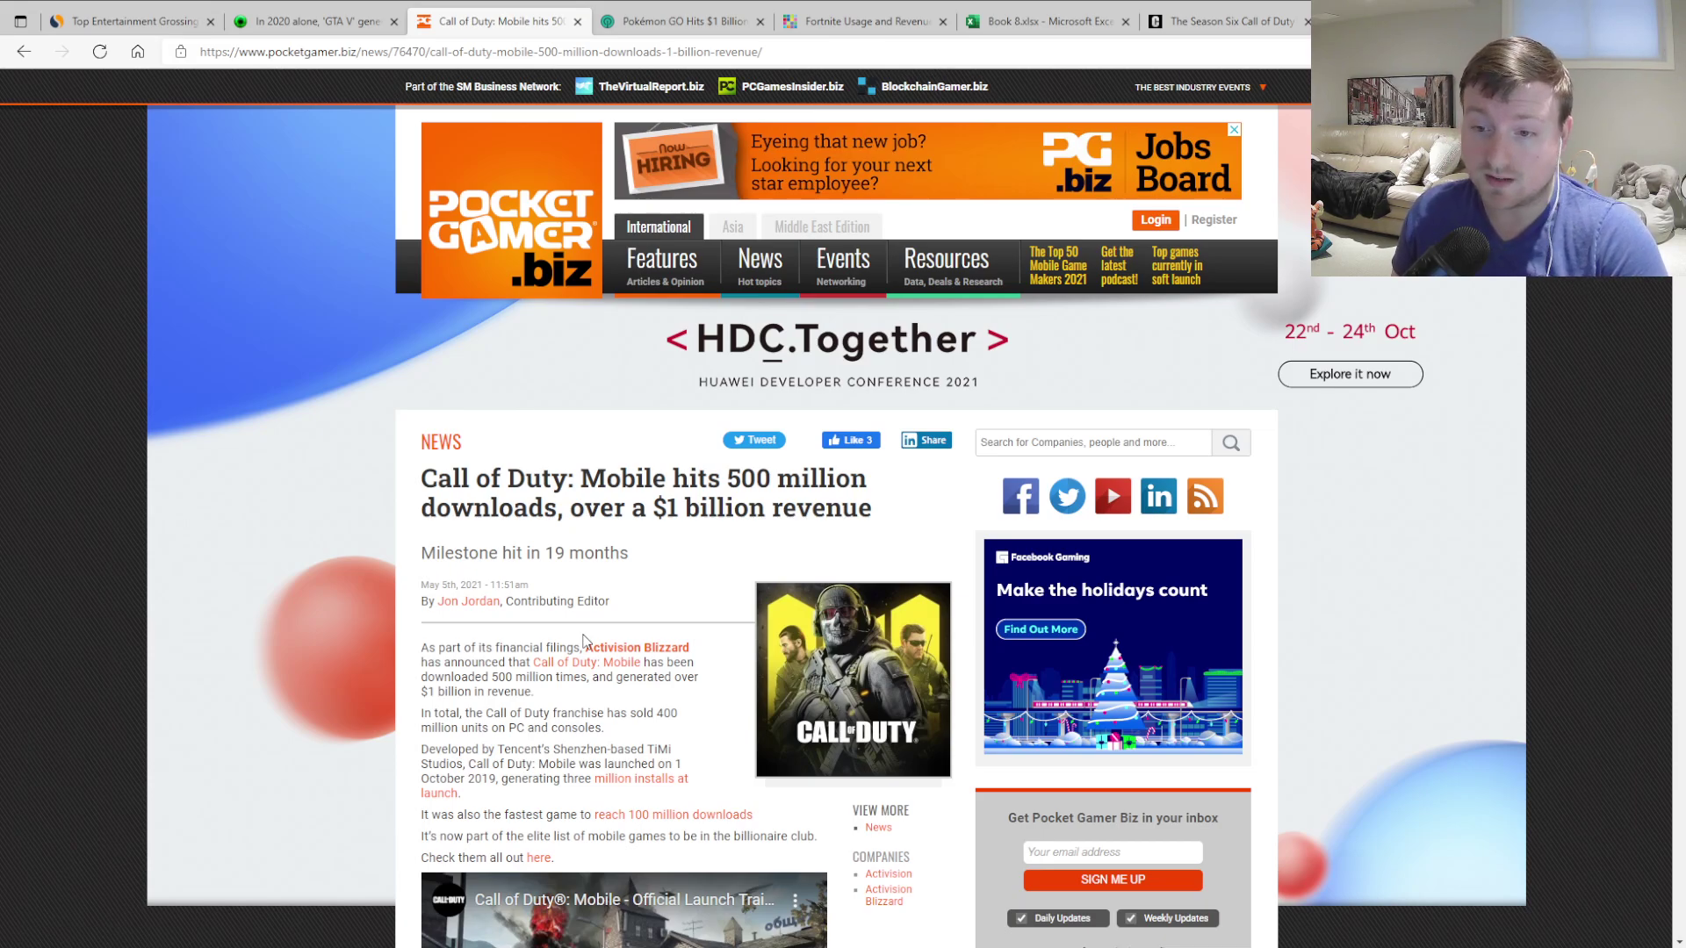
scroll(529, 619, down, 2)
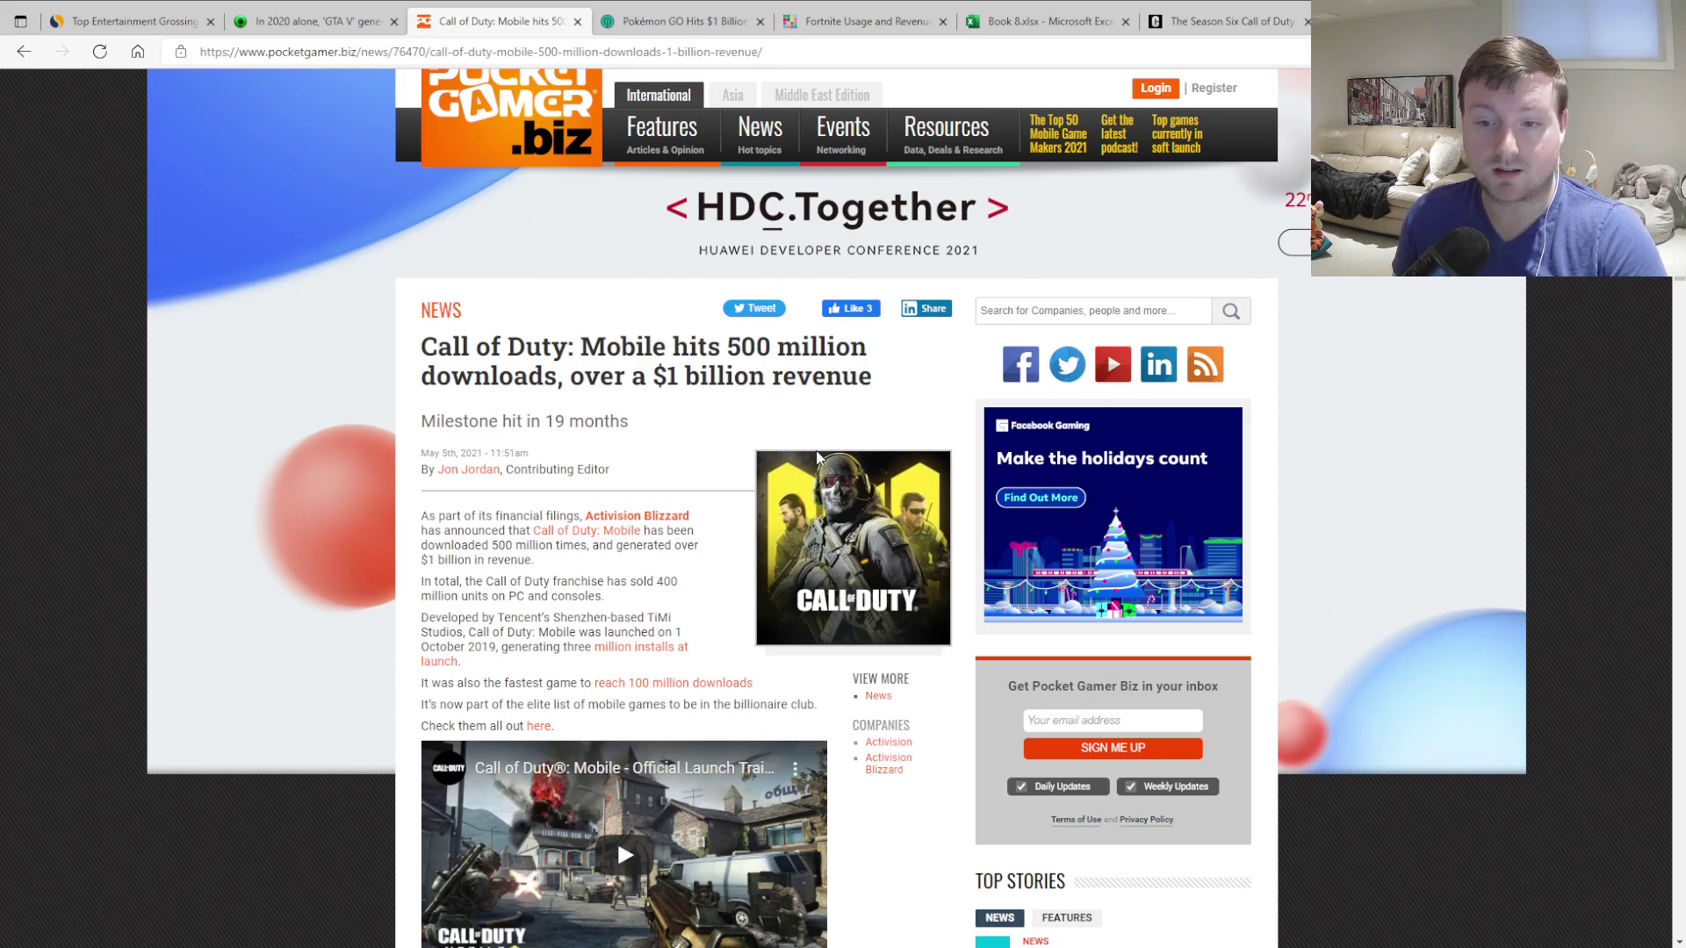
click(668, 24)
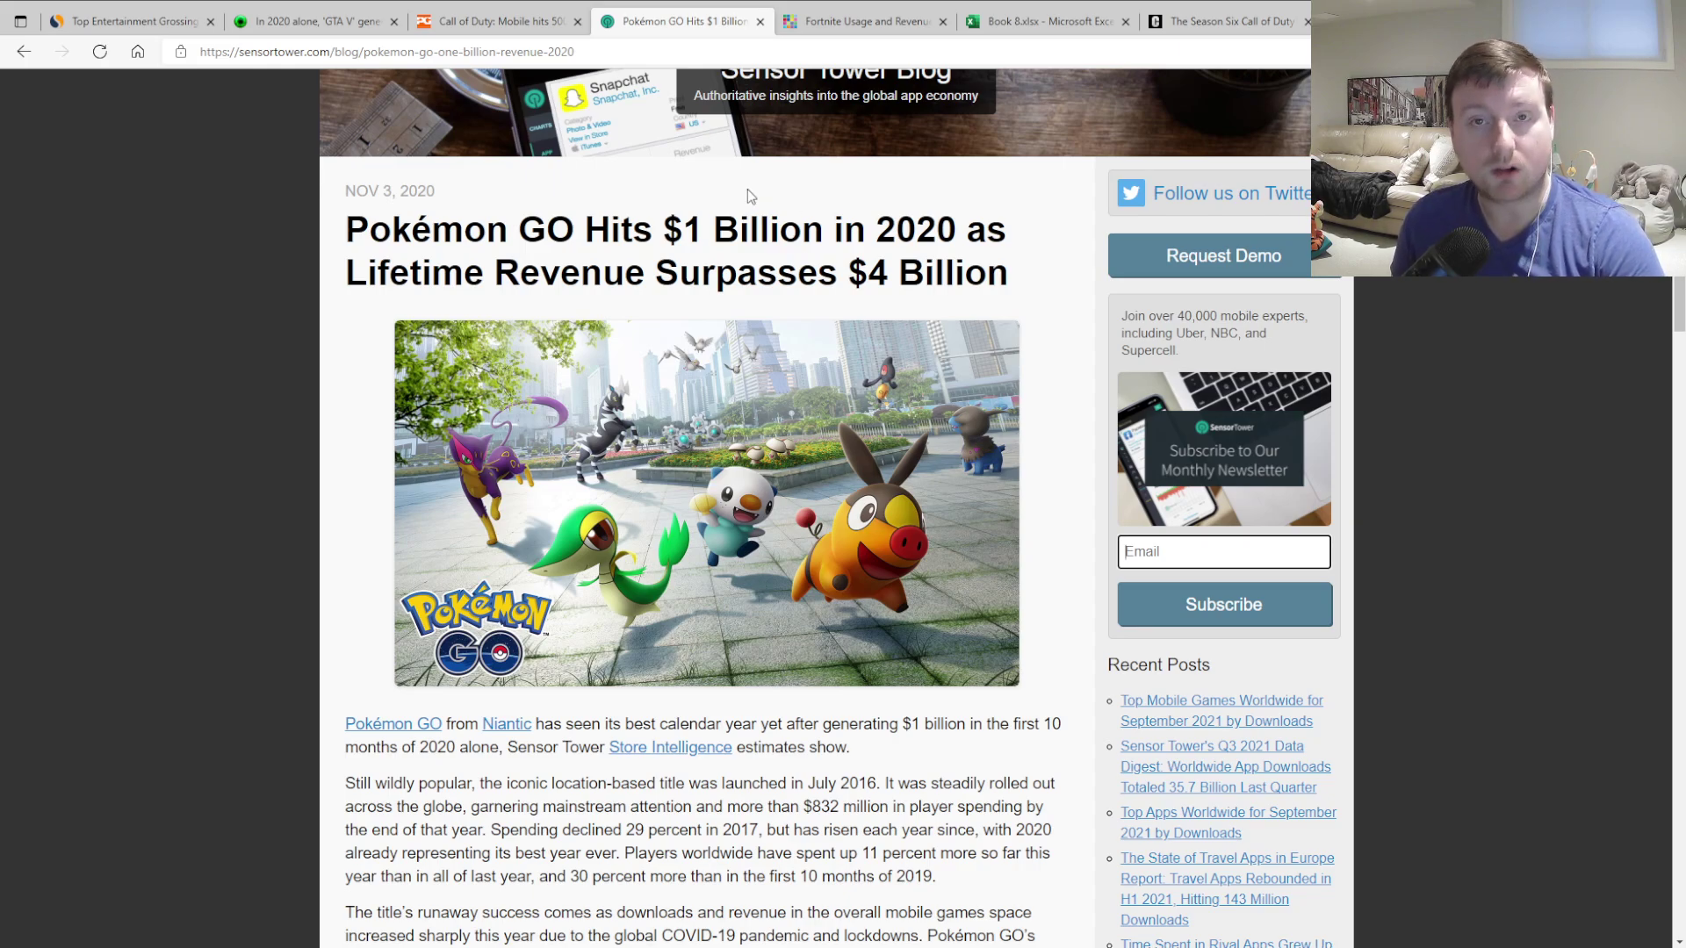
Step: Review Fortnite revenue: $5.4 billion in 2018, $3.7 billion in 2019, $5.1 billion in 2020
click(843, 21)
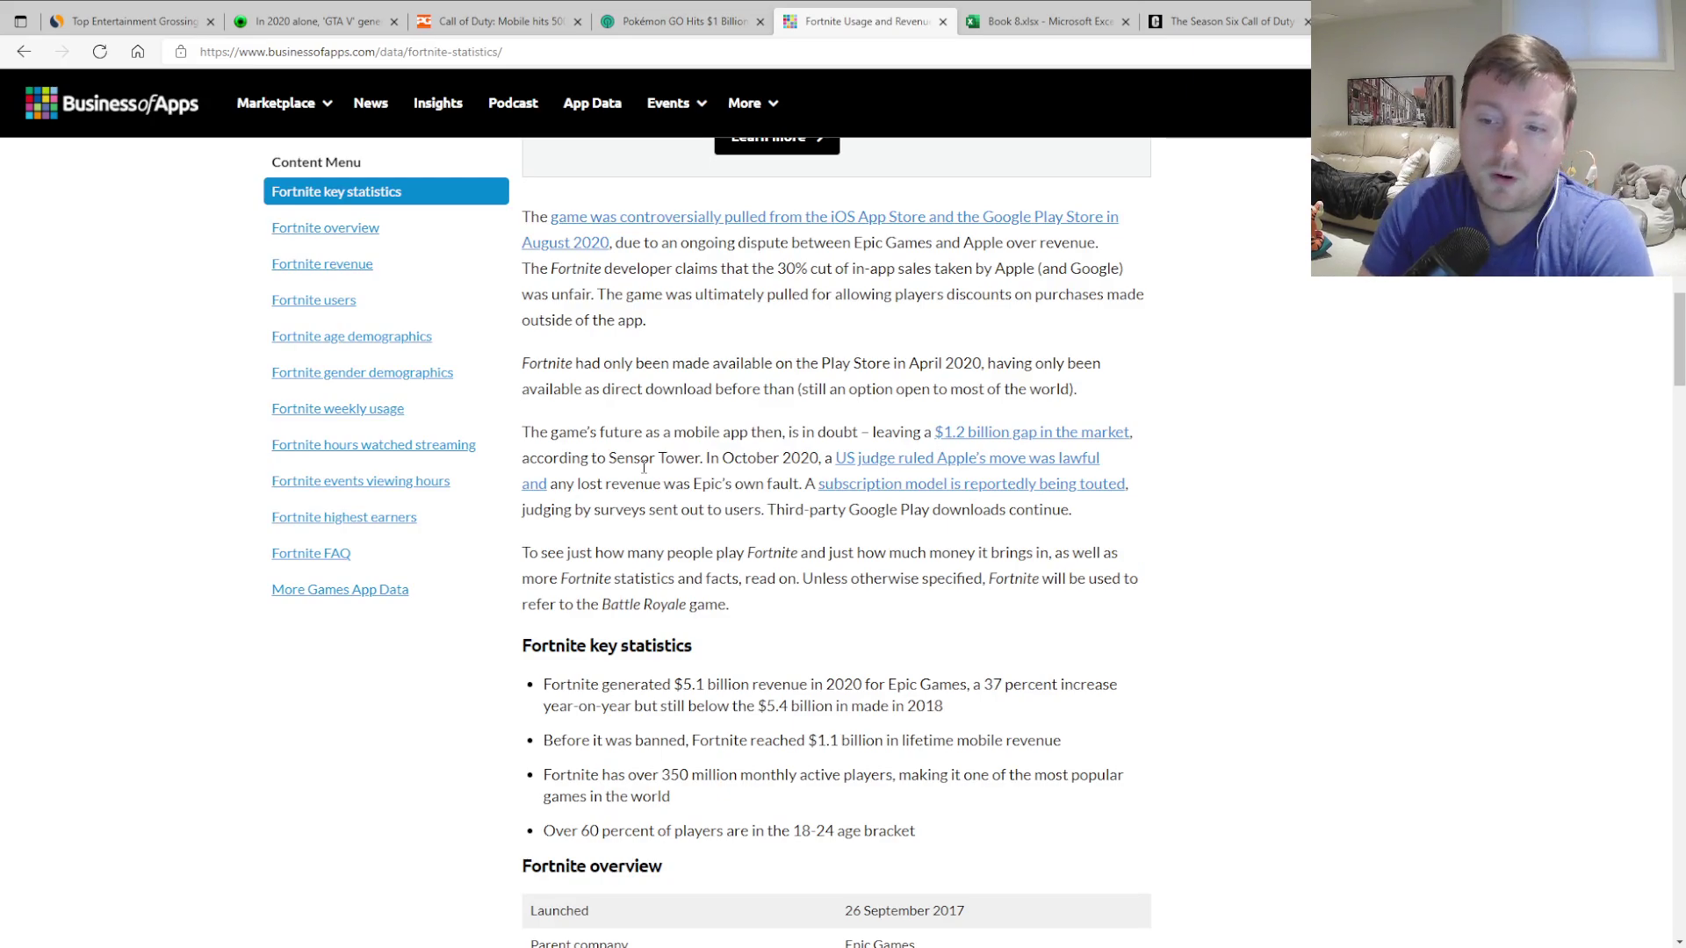
scroll(662, 470, down, 2)
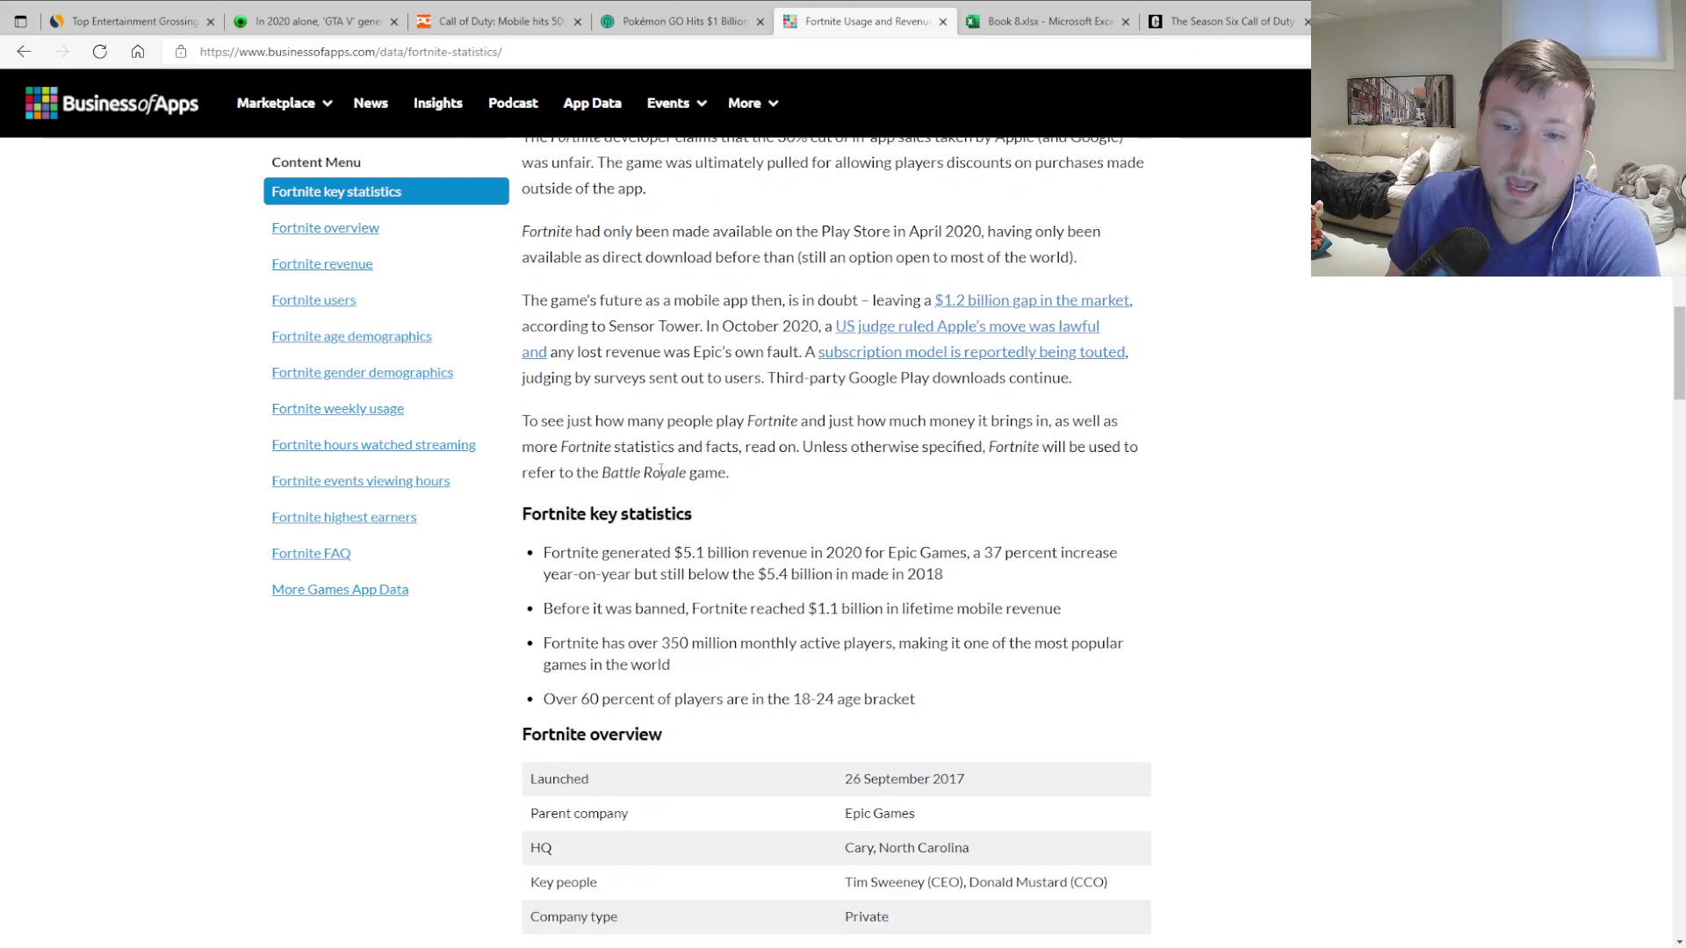
scroll(661, 466, down, 3)
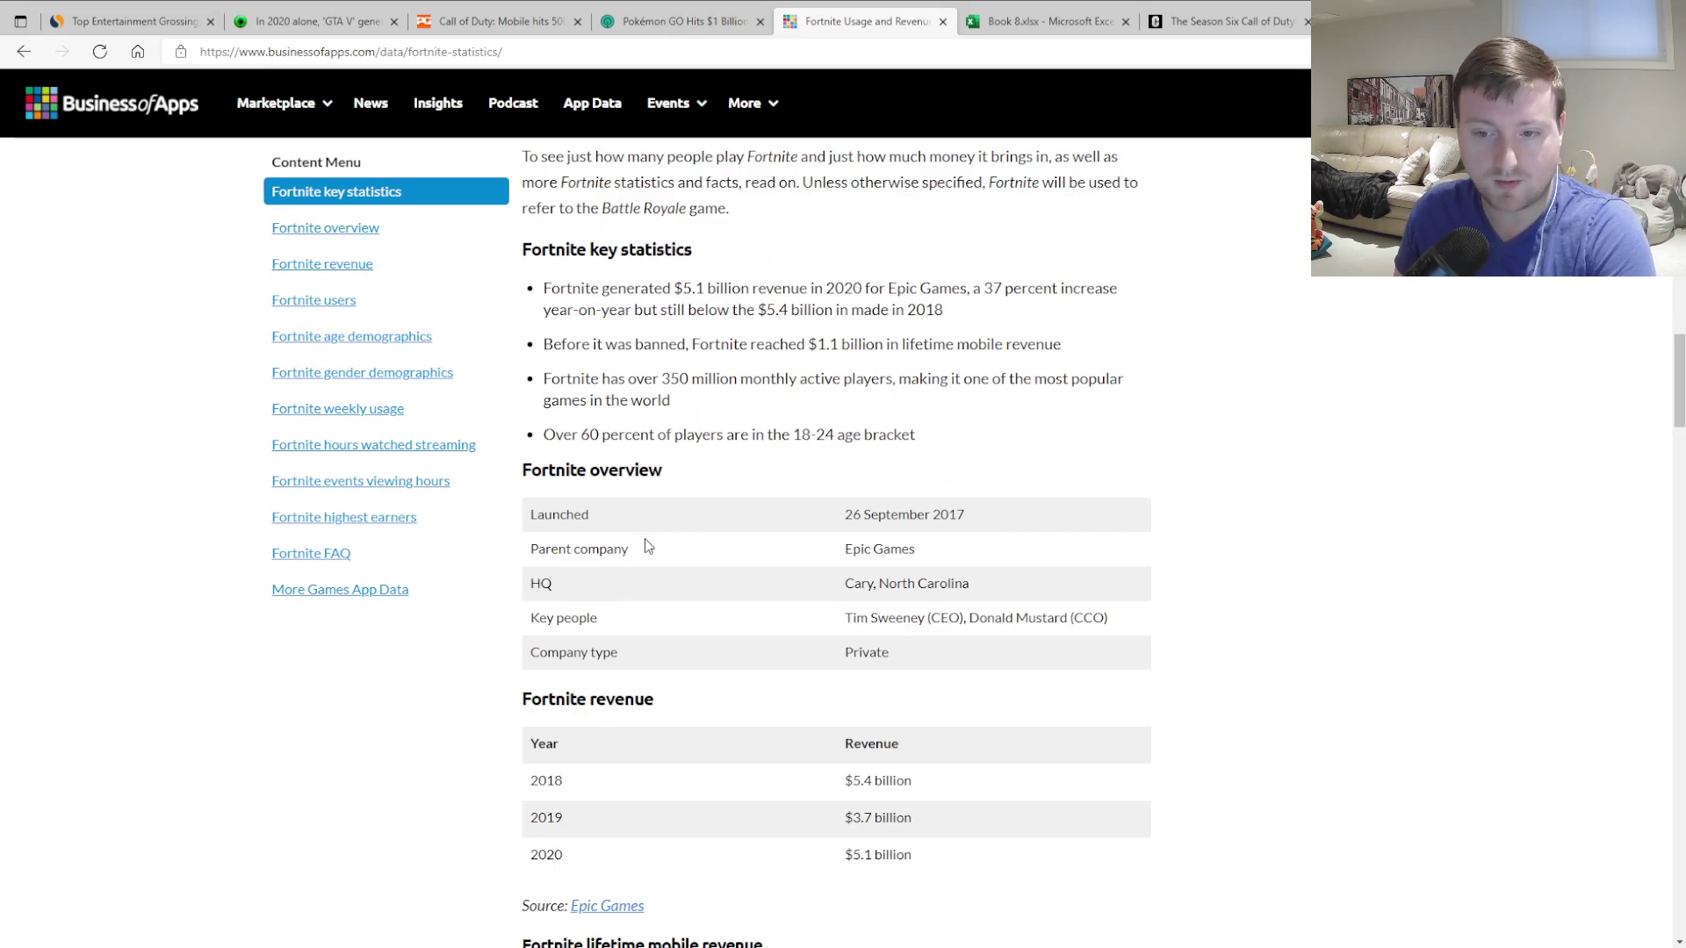
scroll(641, 546, down, 7)
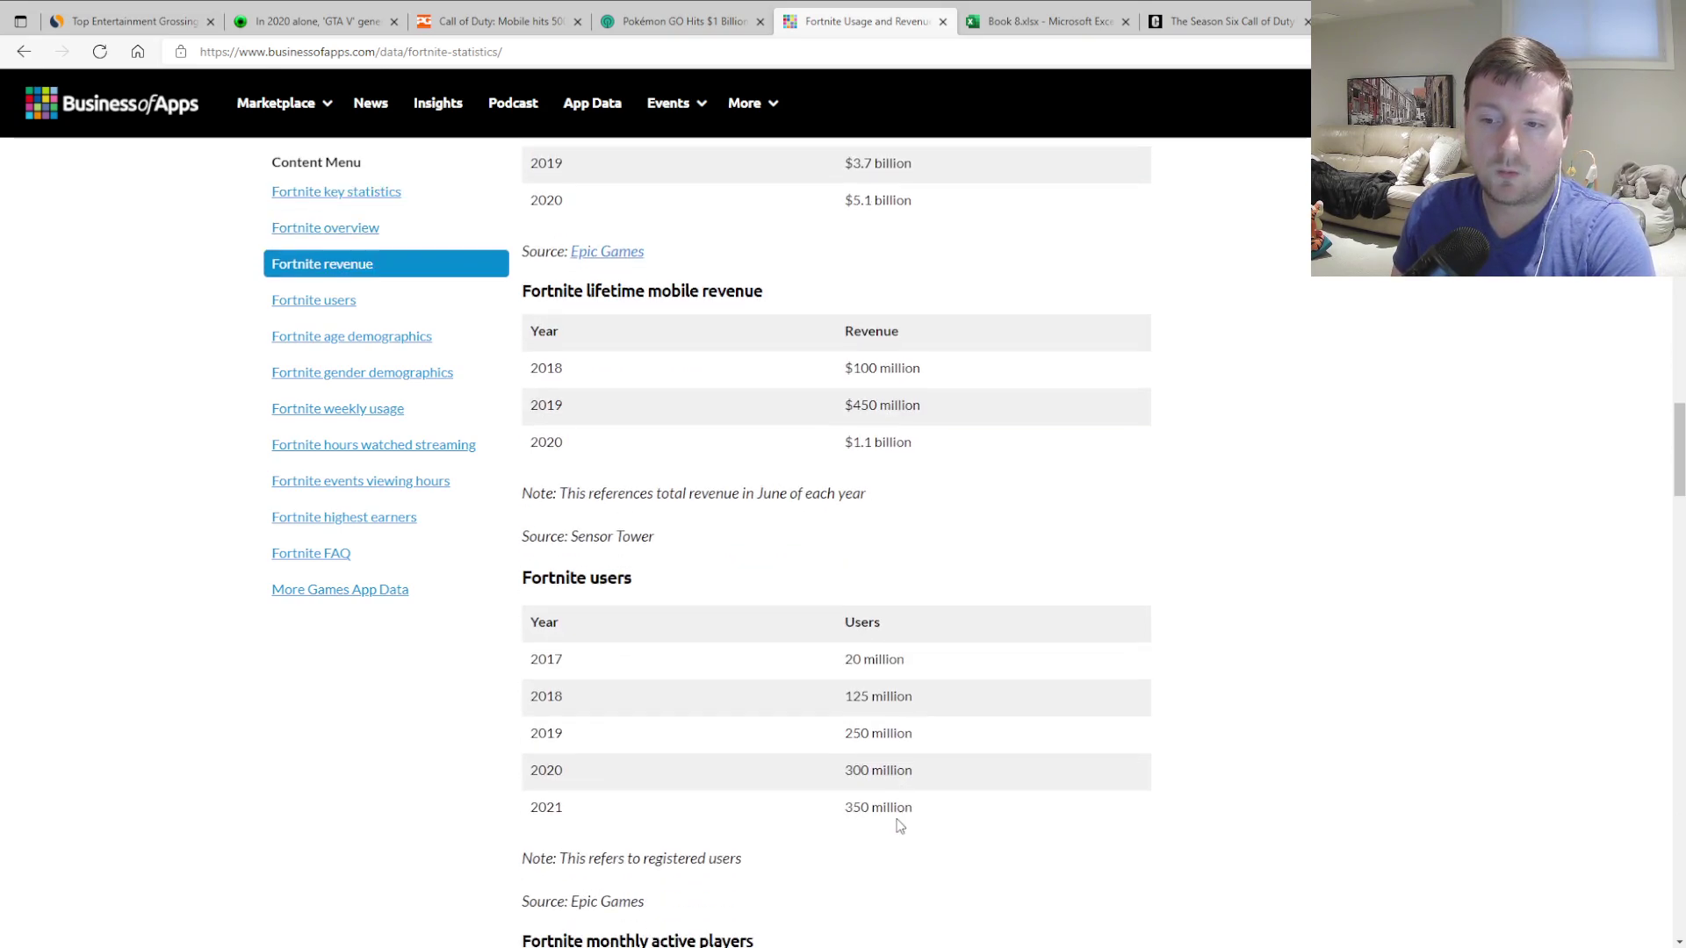
scroll(856, 492, up, 2)
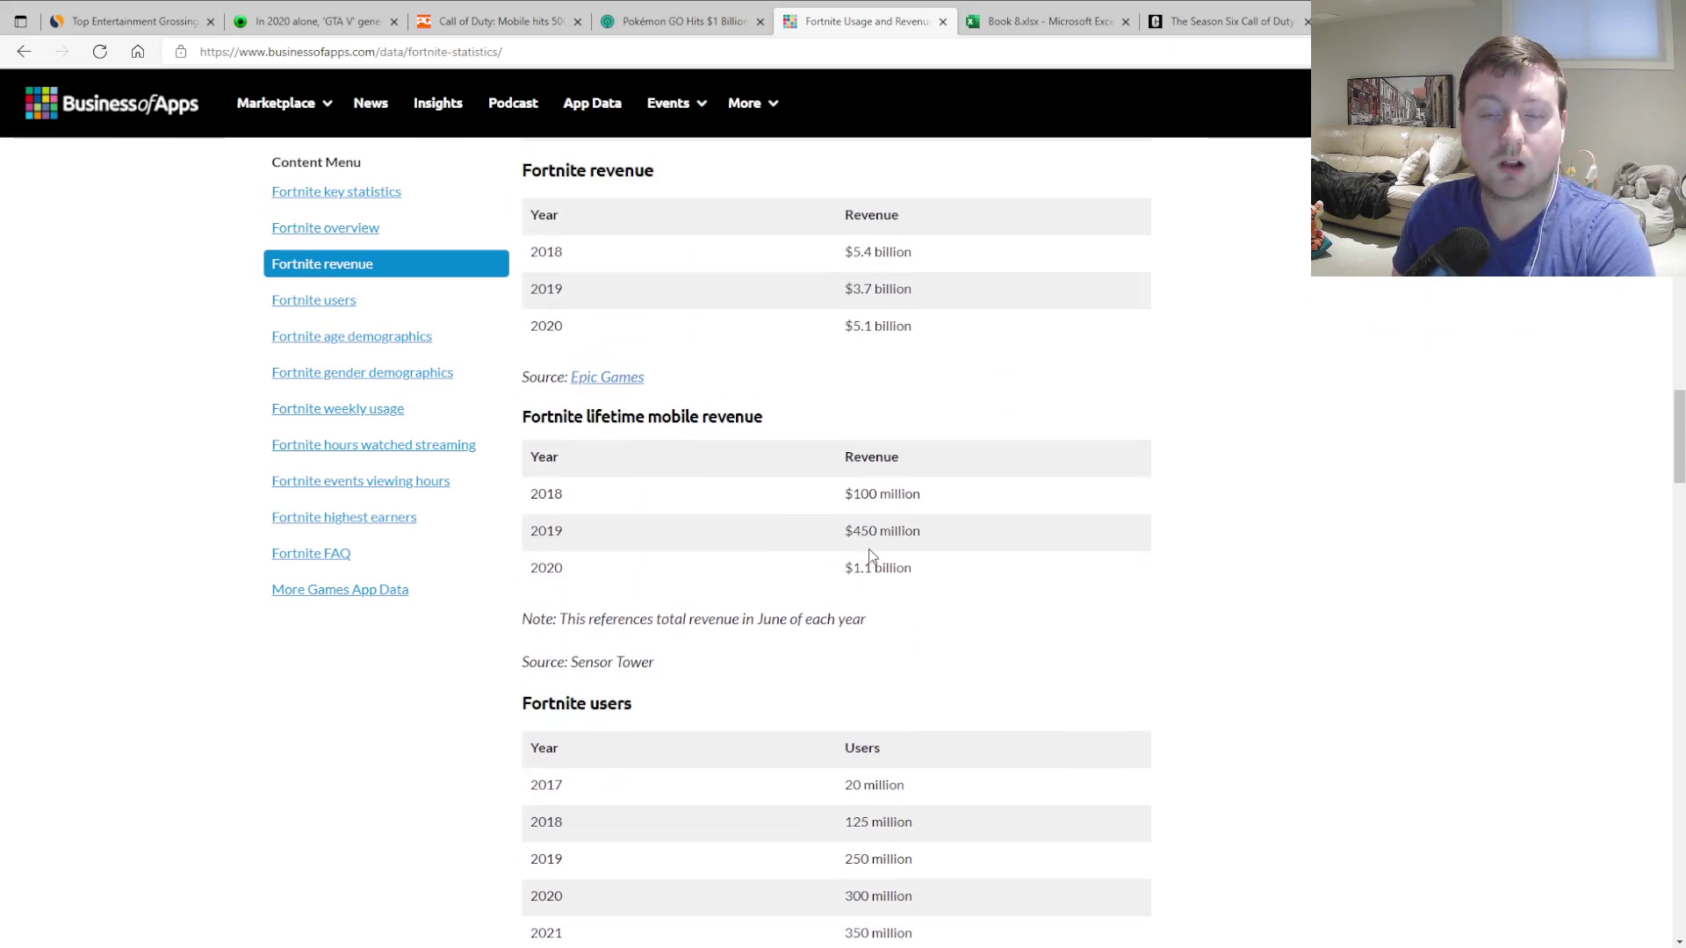
scroll(869, 555, up, 2)
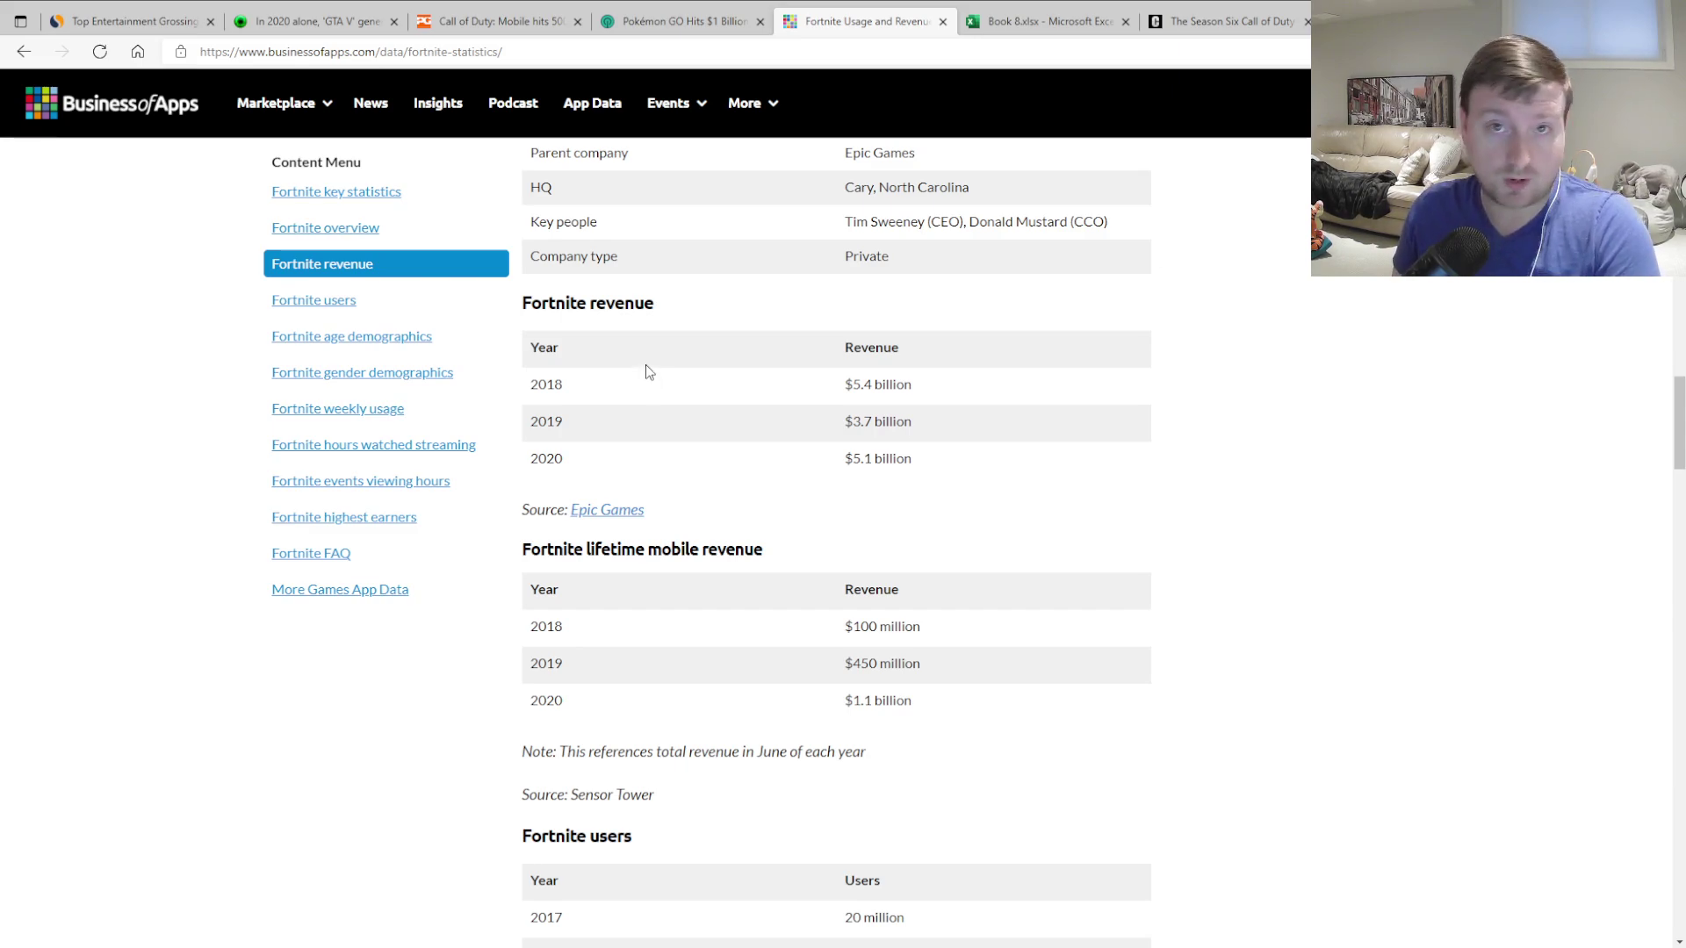
click(1233, 21)
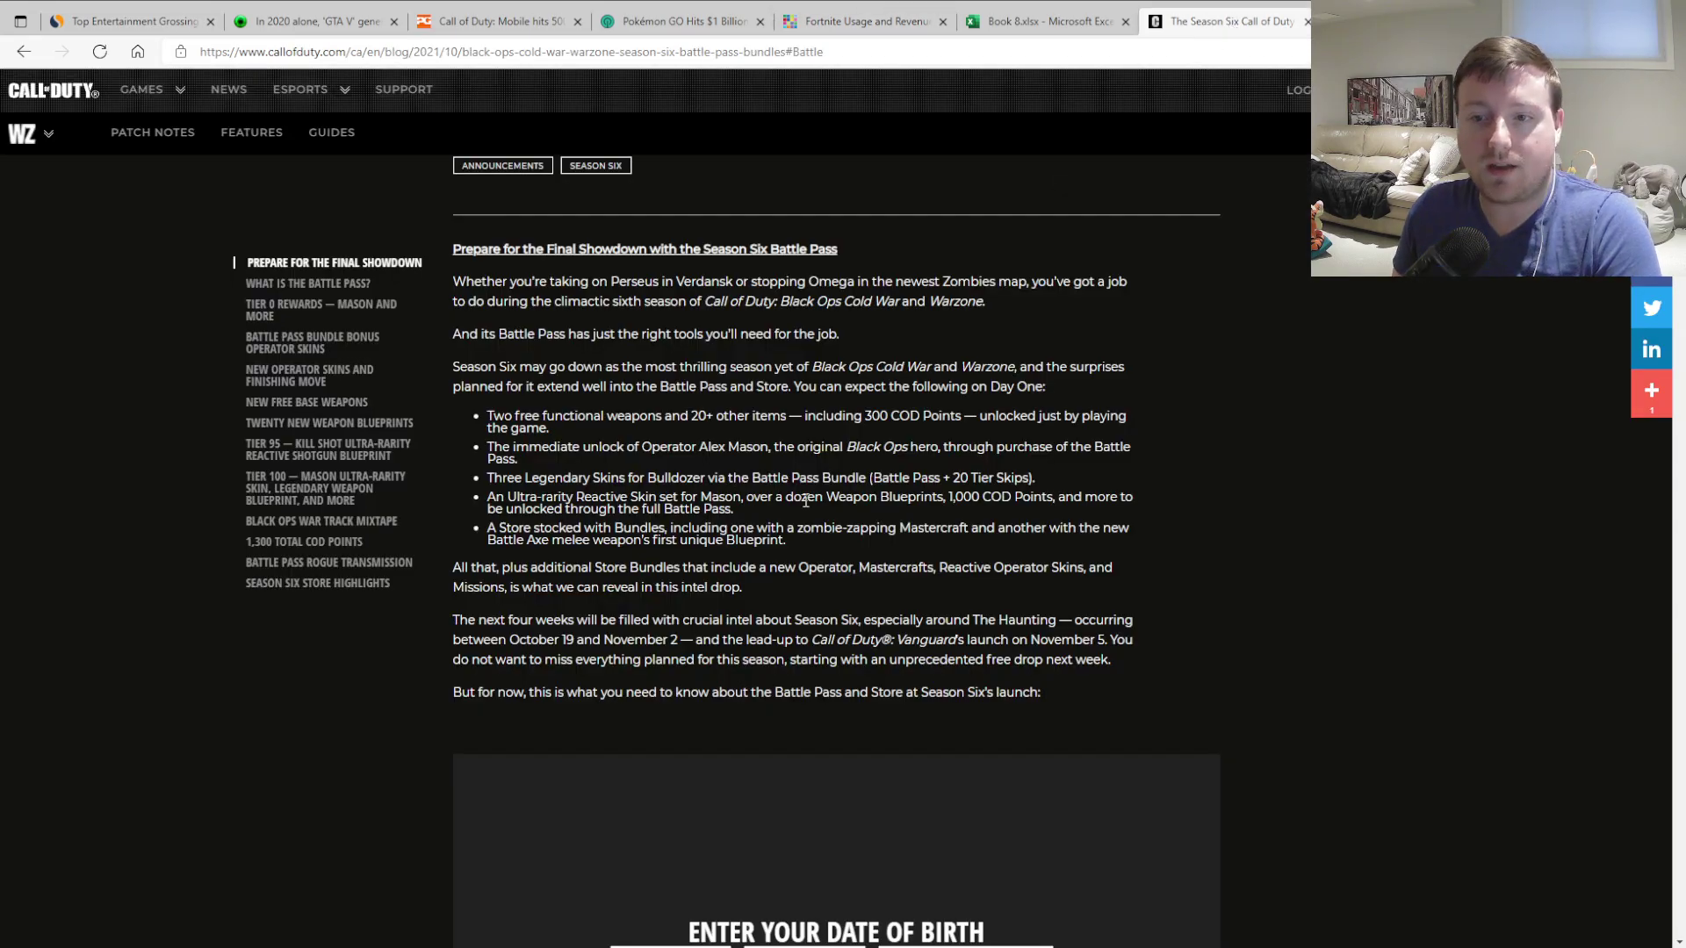
scroll(798, 486, up, 8)
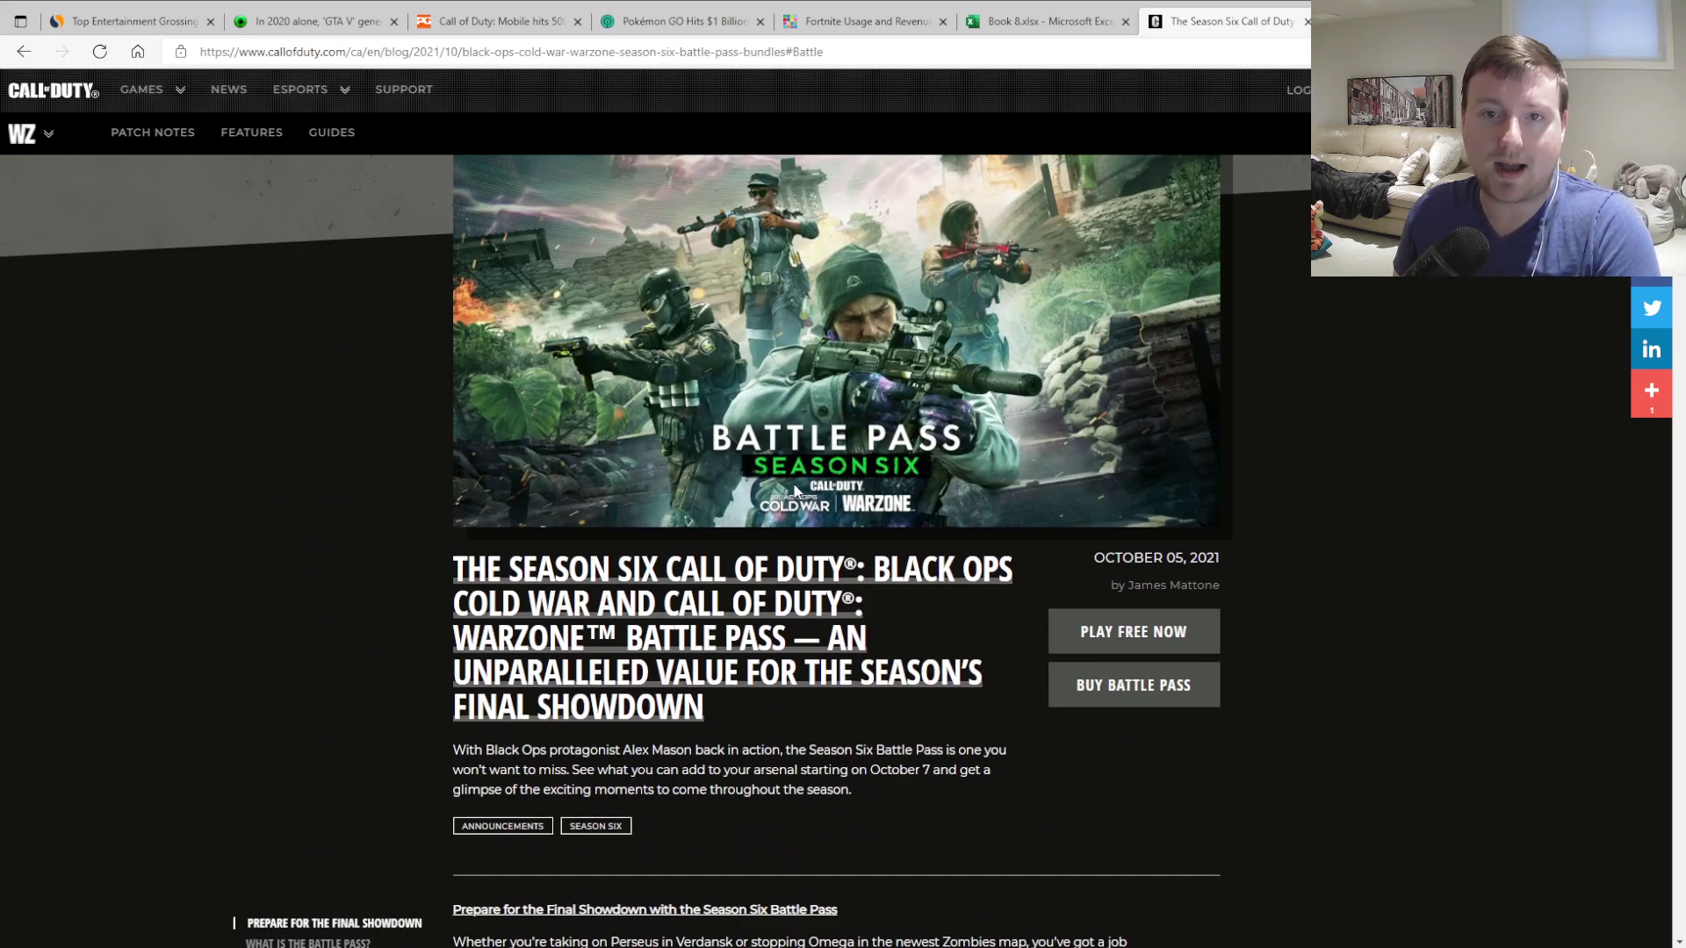
scroll(797, 489, up, 2)
scroll(797, 490, down, 2)
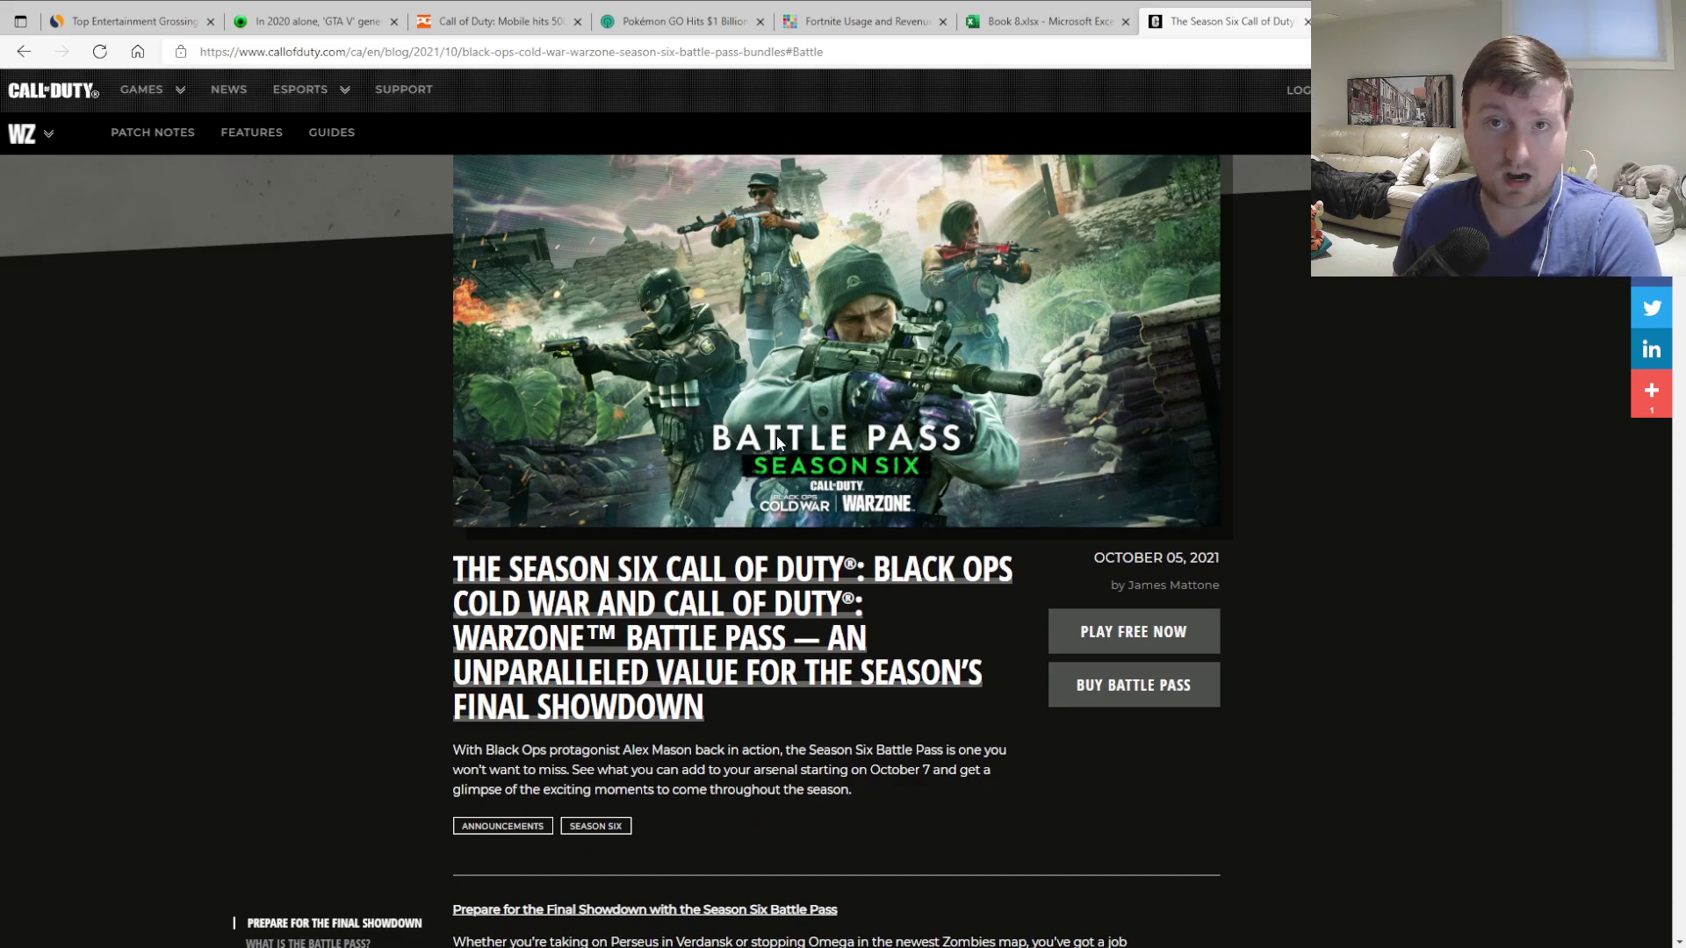
scroll(778, 437, down, 2)
scroll(777, 436, down, 5)
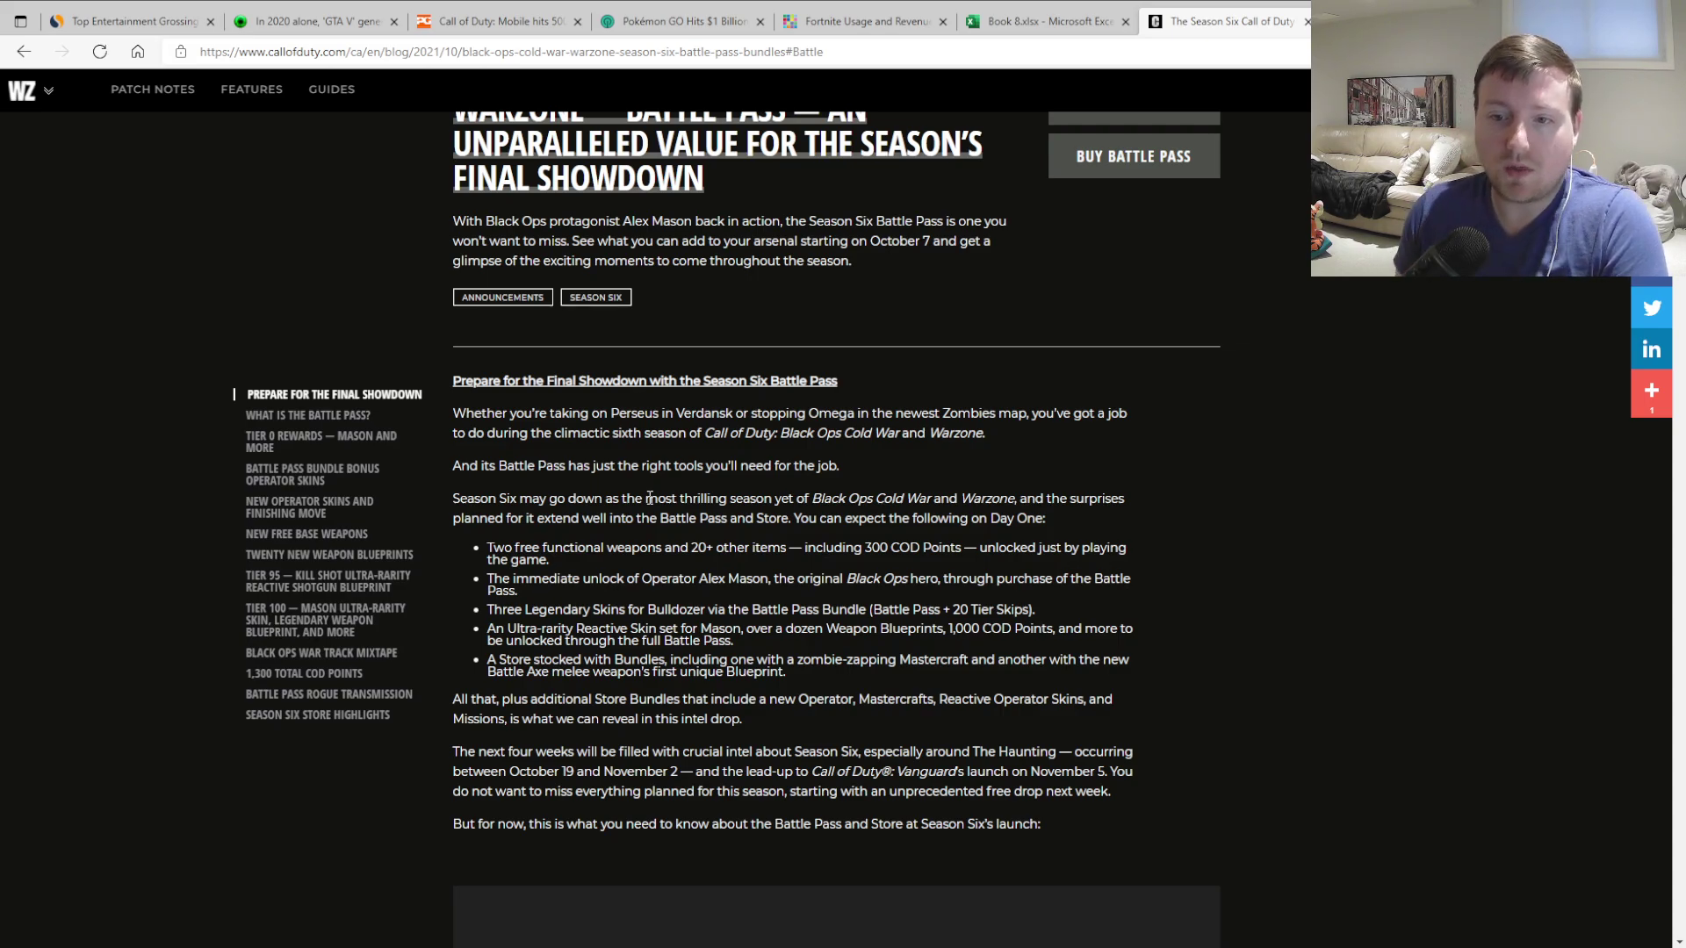
scroll(650, 498, down, 1)
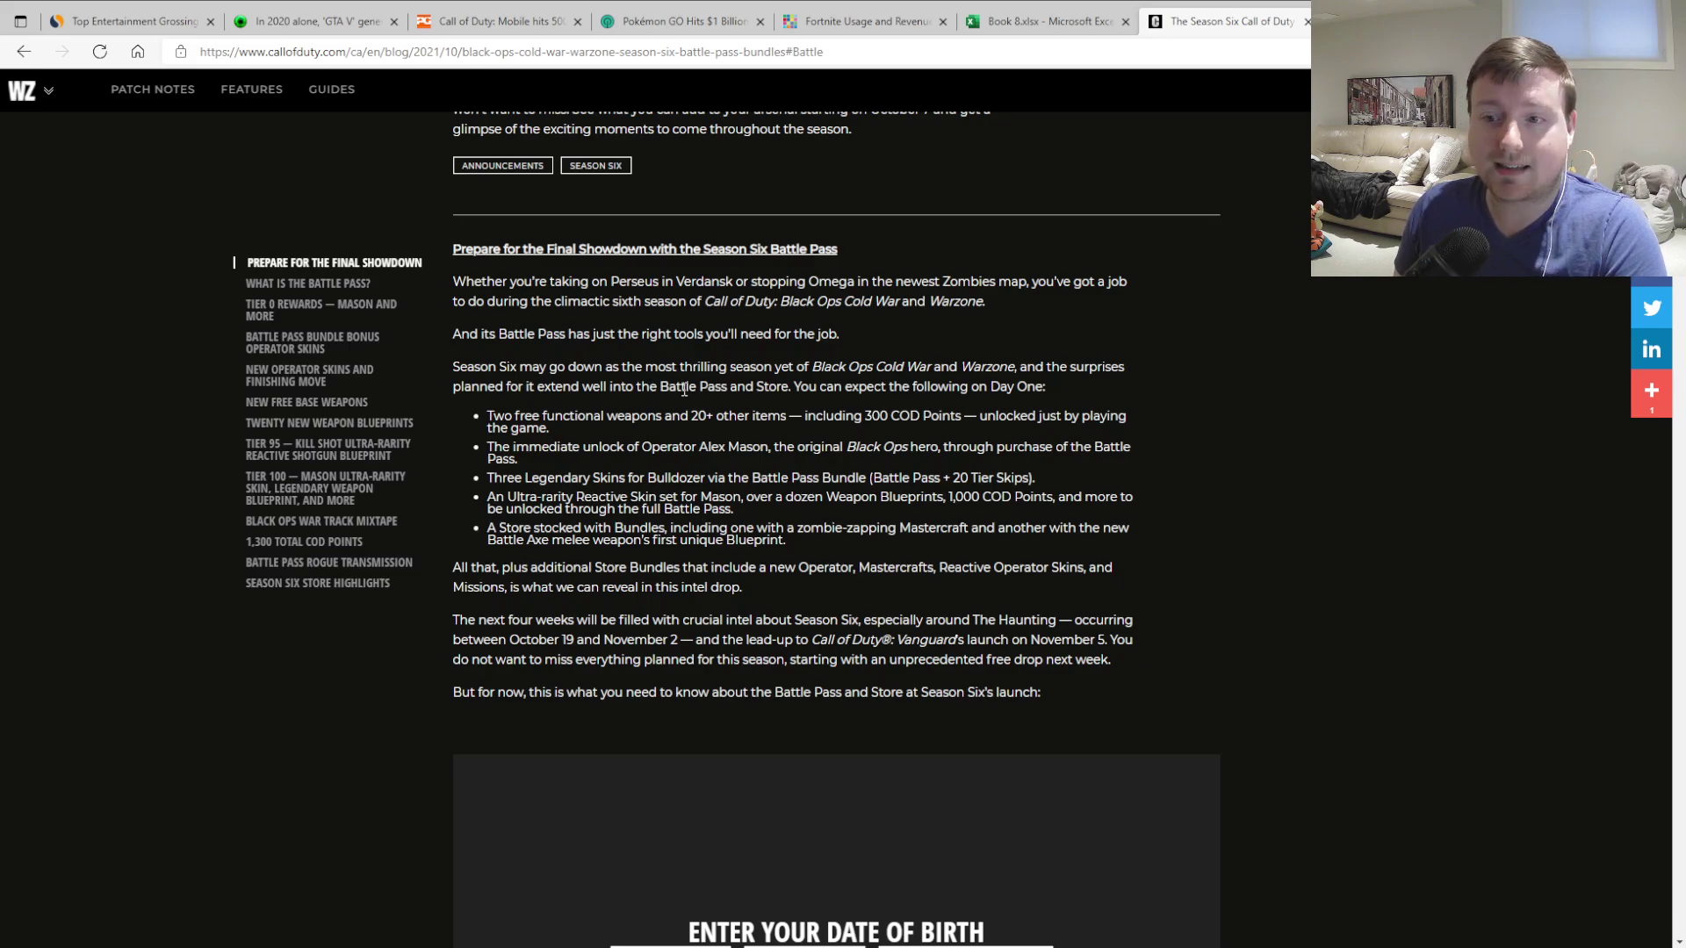
scroll(711, 400, down, 2)
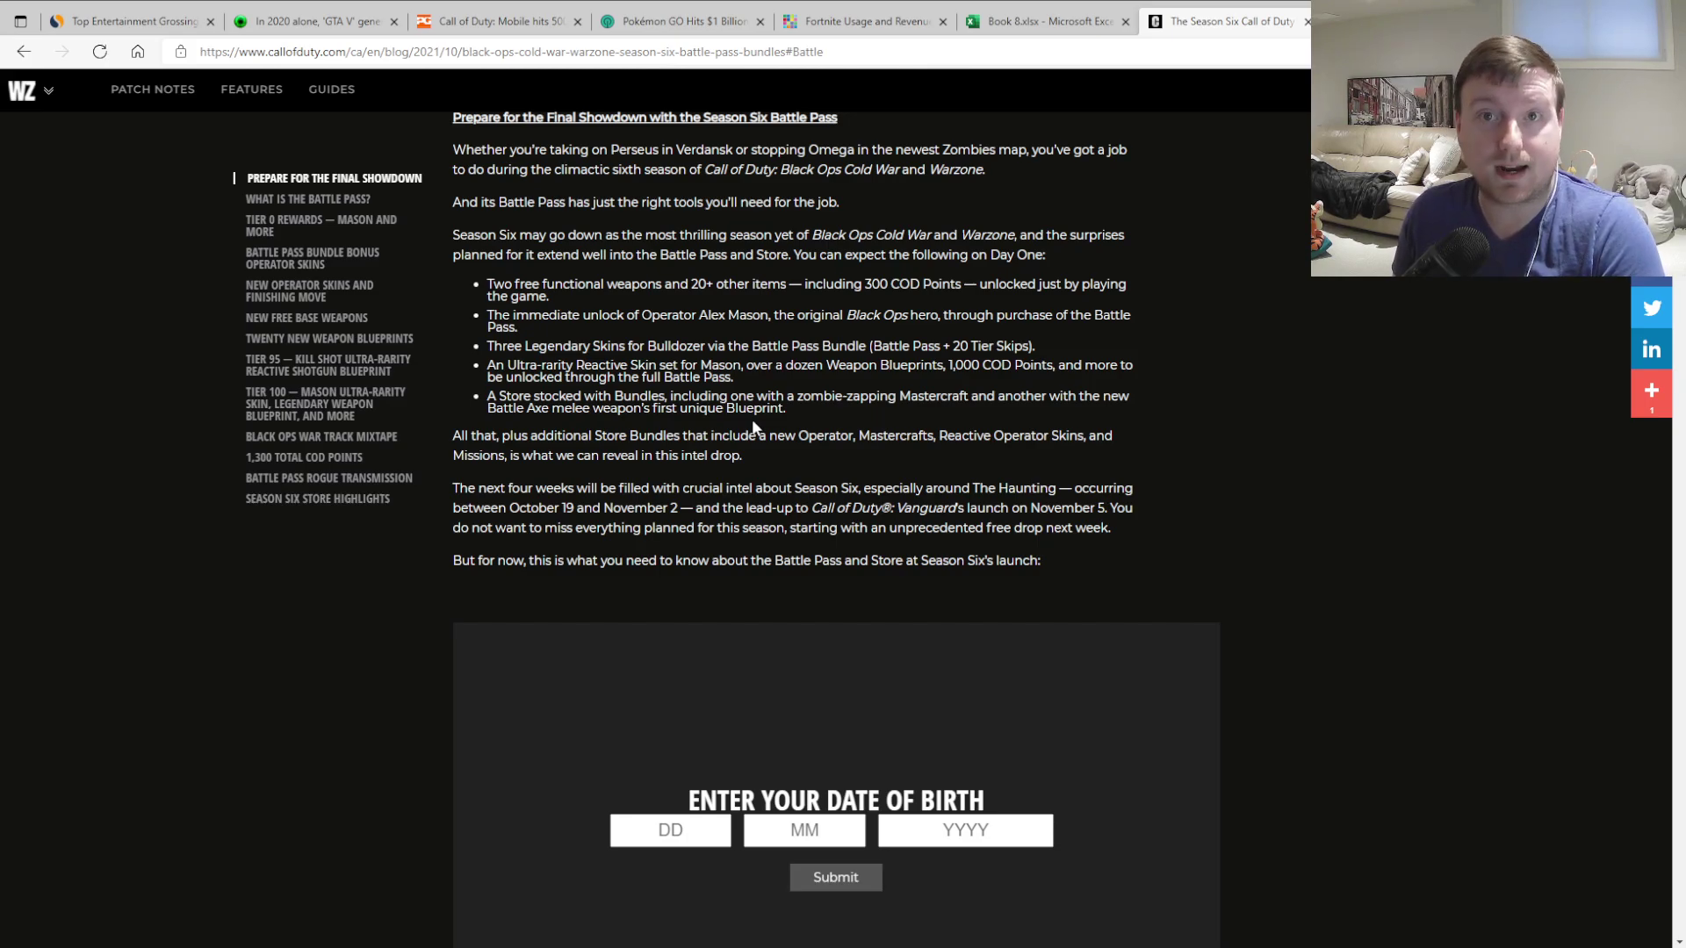
Step: Scroll to the Battle Pass section: 1,000 COD Points, Bundle 2,400 with 20 Tier Skips
scroll(751, 425, down, 8)
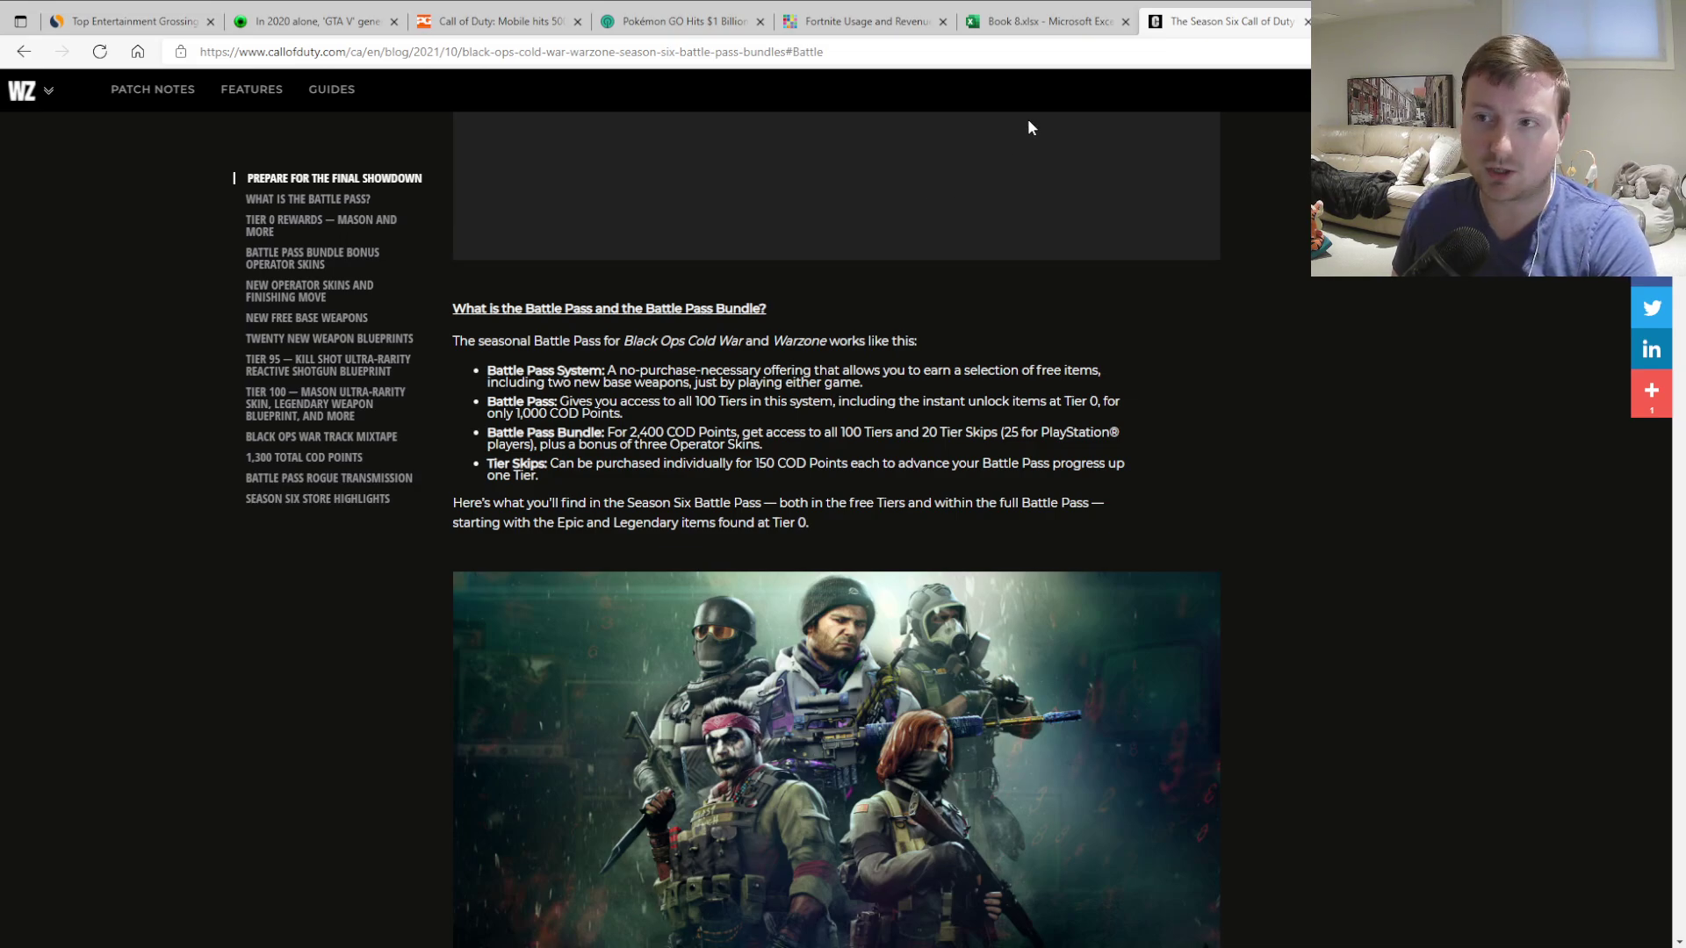
Step: Return to the Book 8 spreadsheet in Excel for the web
click(1062, 21)
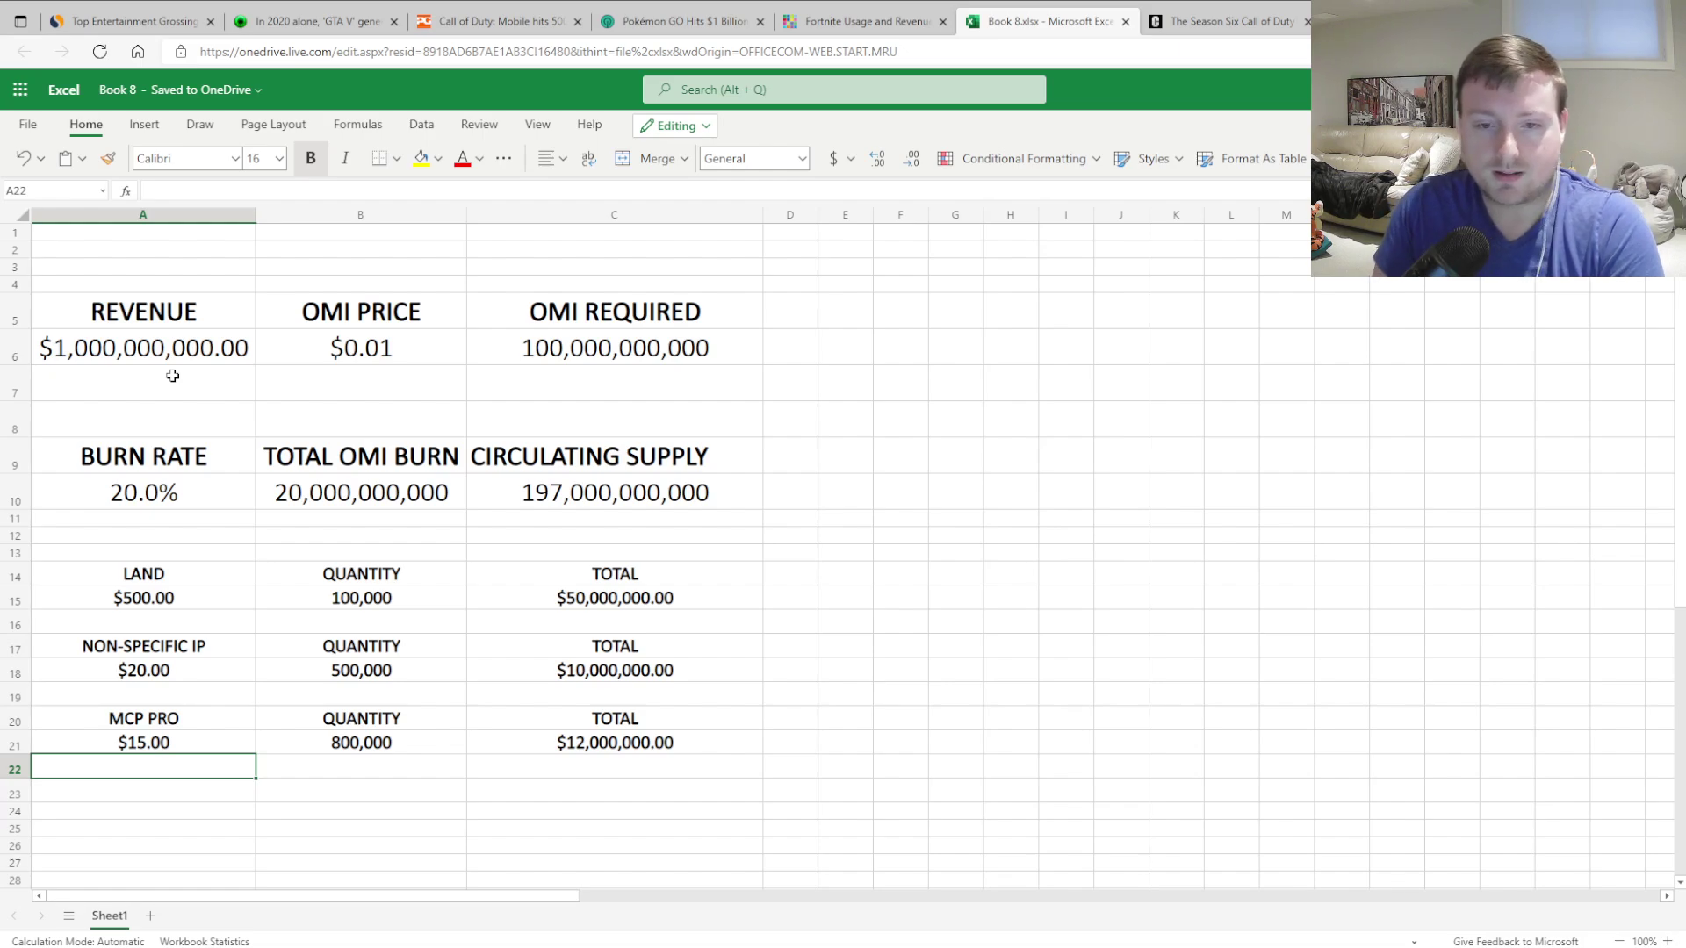
Step: Change the burn rate in A10 from 20% to 2.5%
click(182, 490)
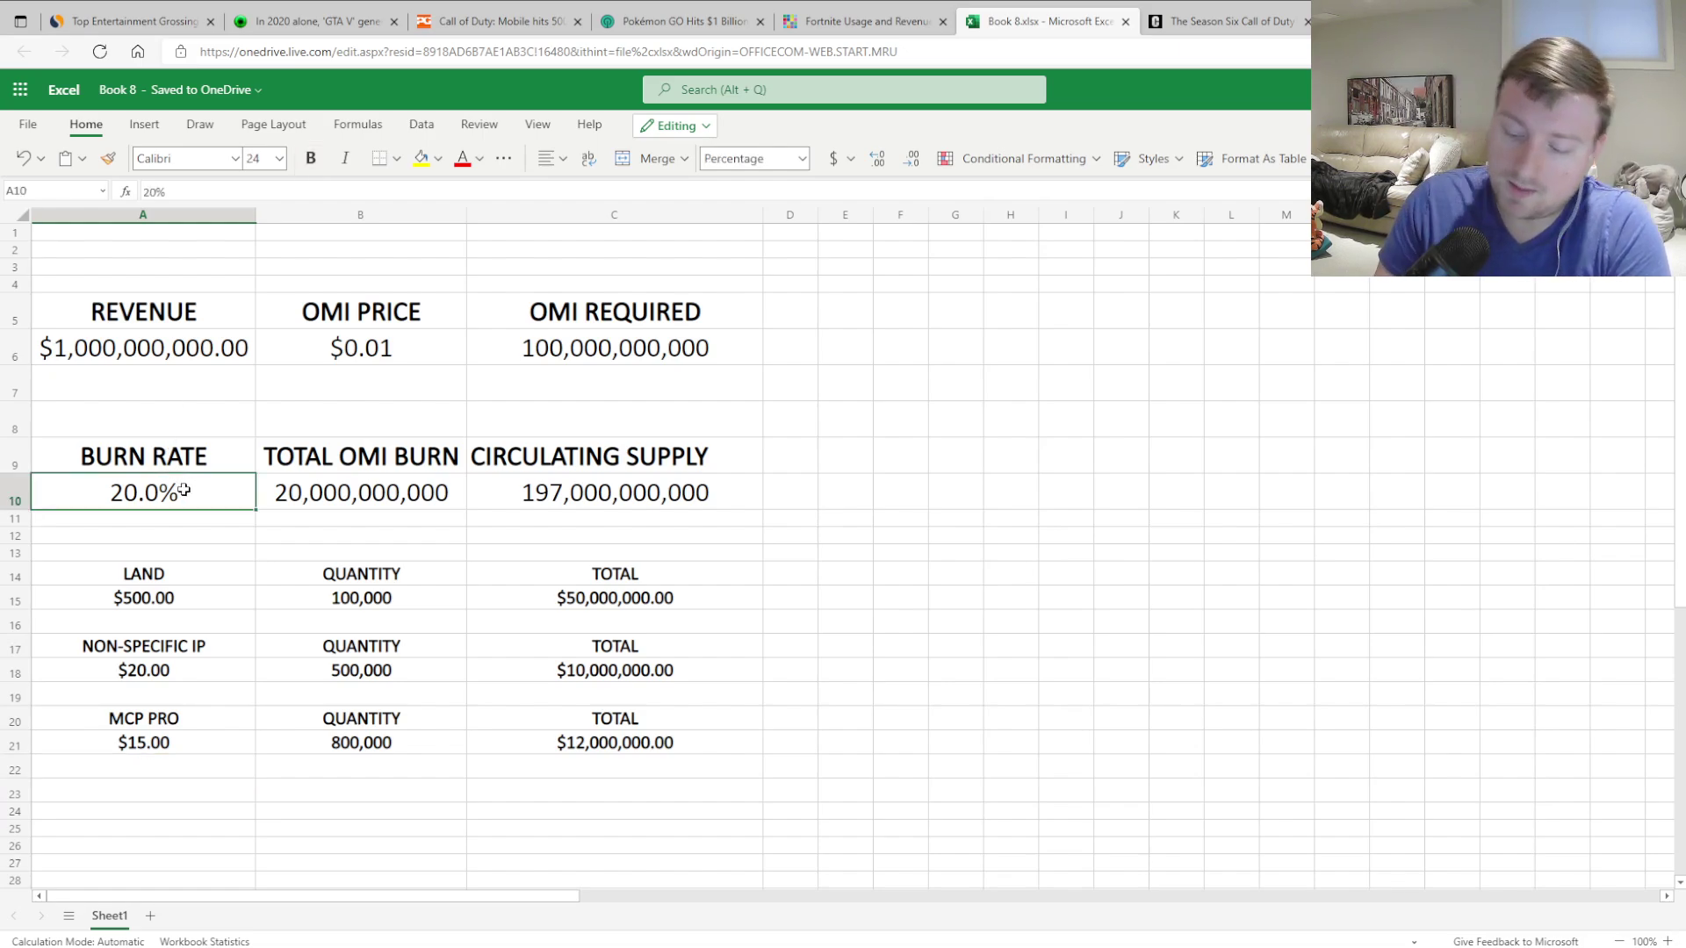
text(2.5)
key(Return)
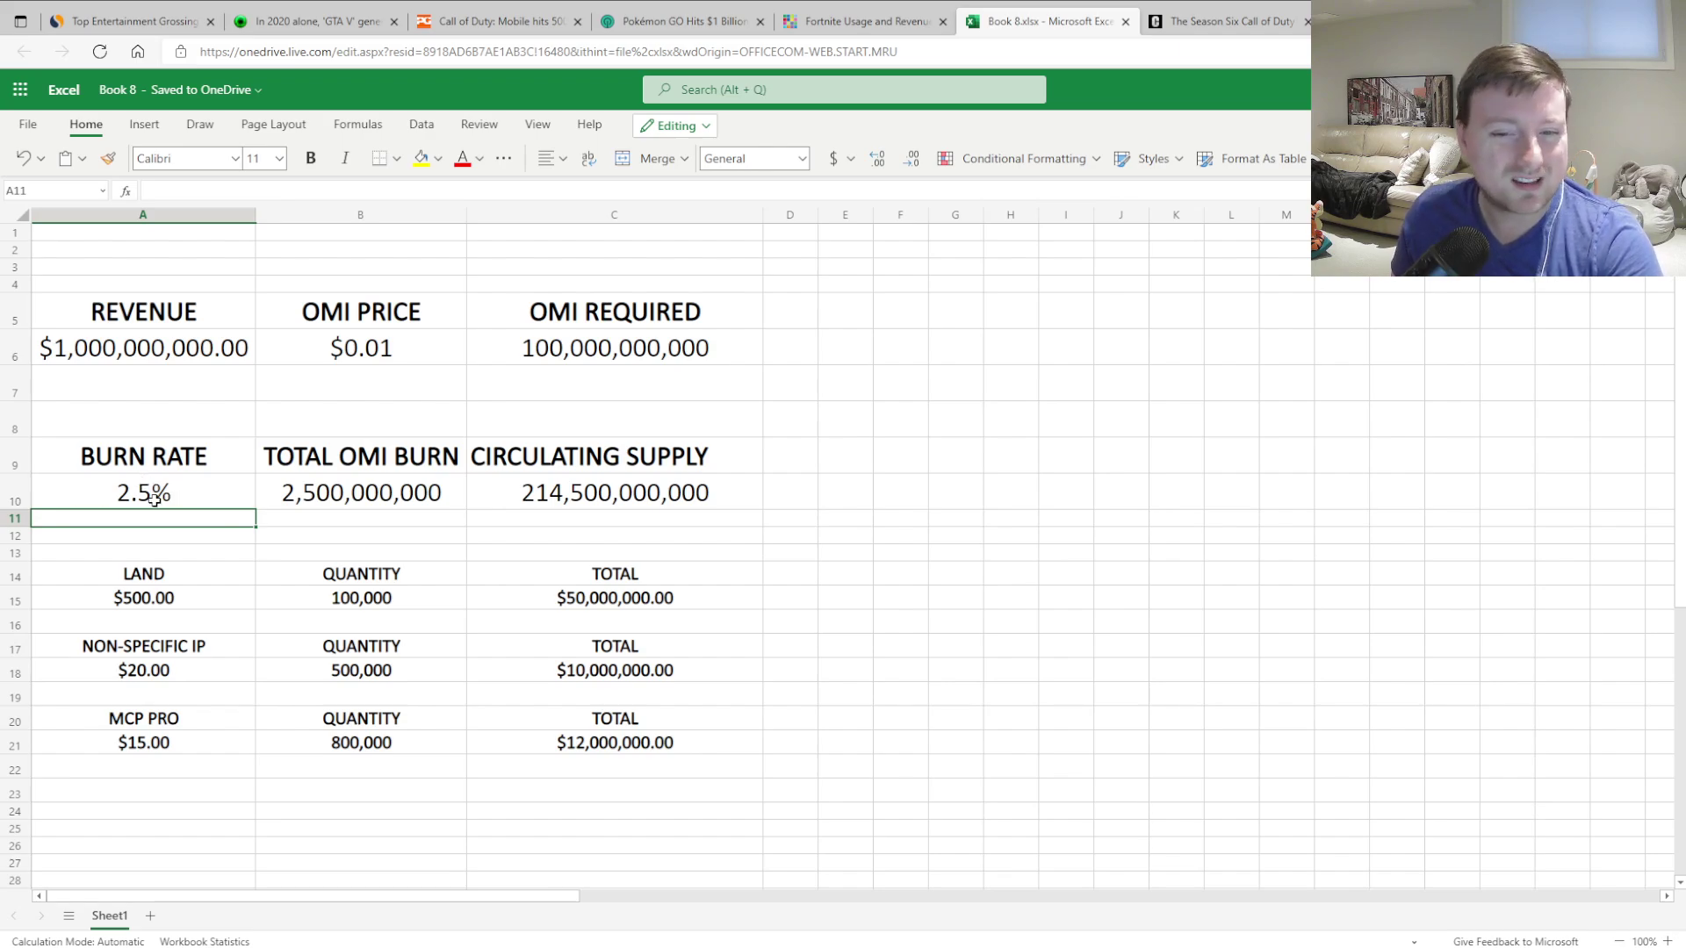
Step: Set the burn rate in A10 to 8.5%
click(154, 500)
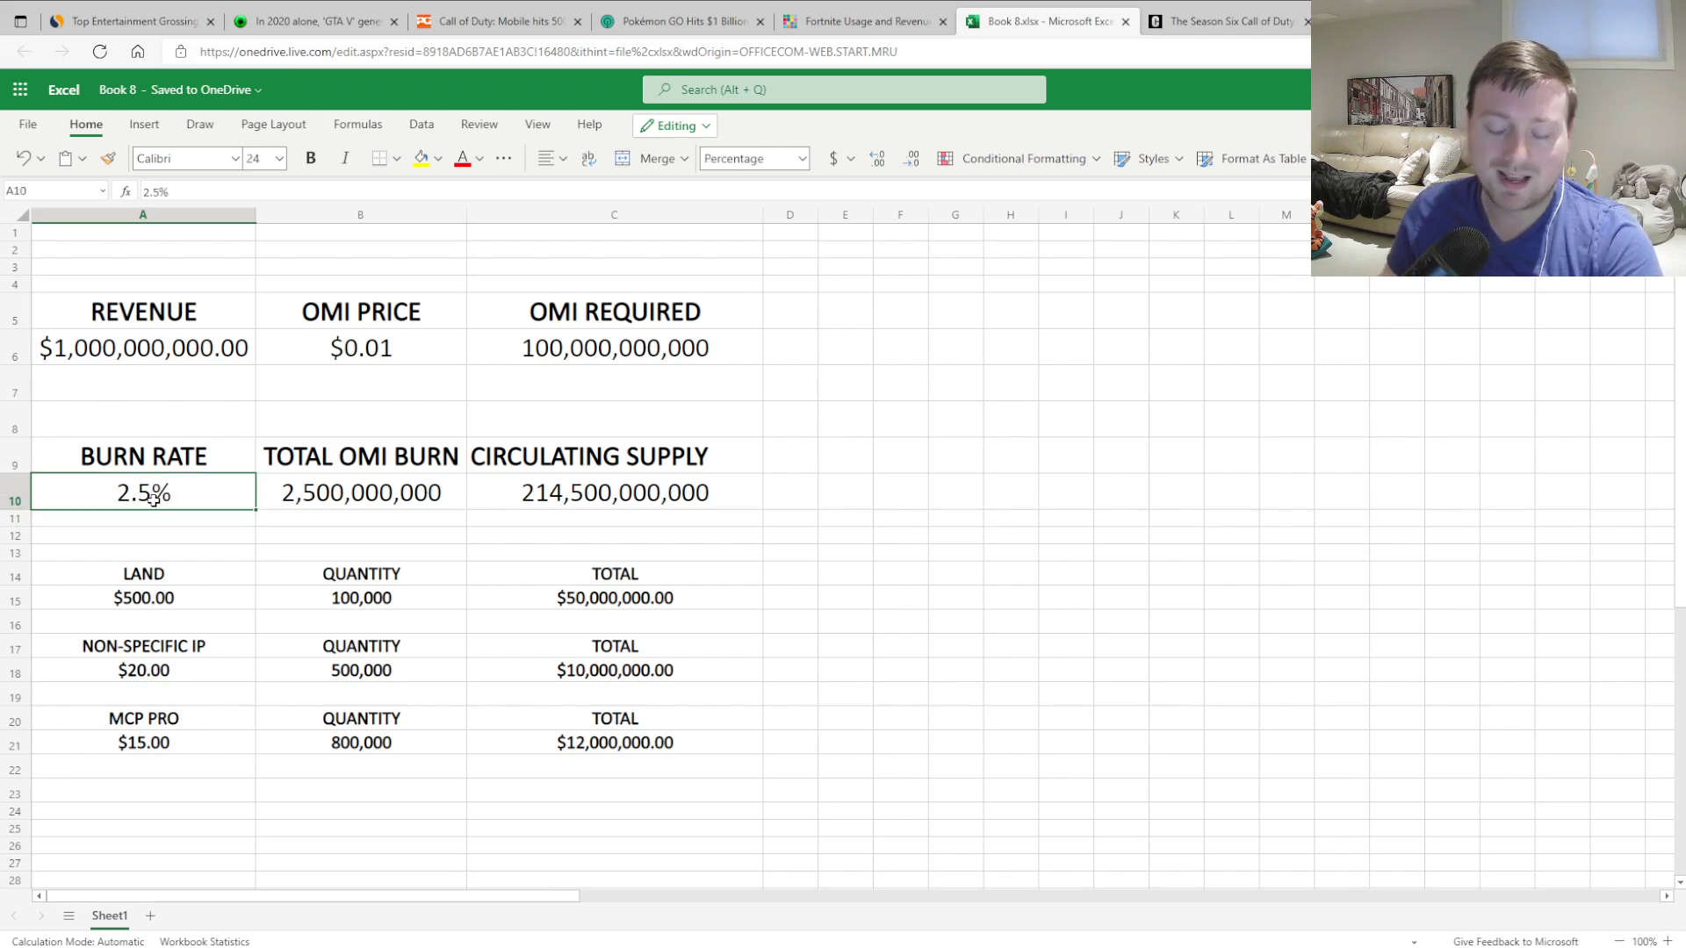
text(8.5)
key(Return)
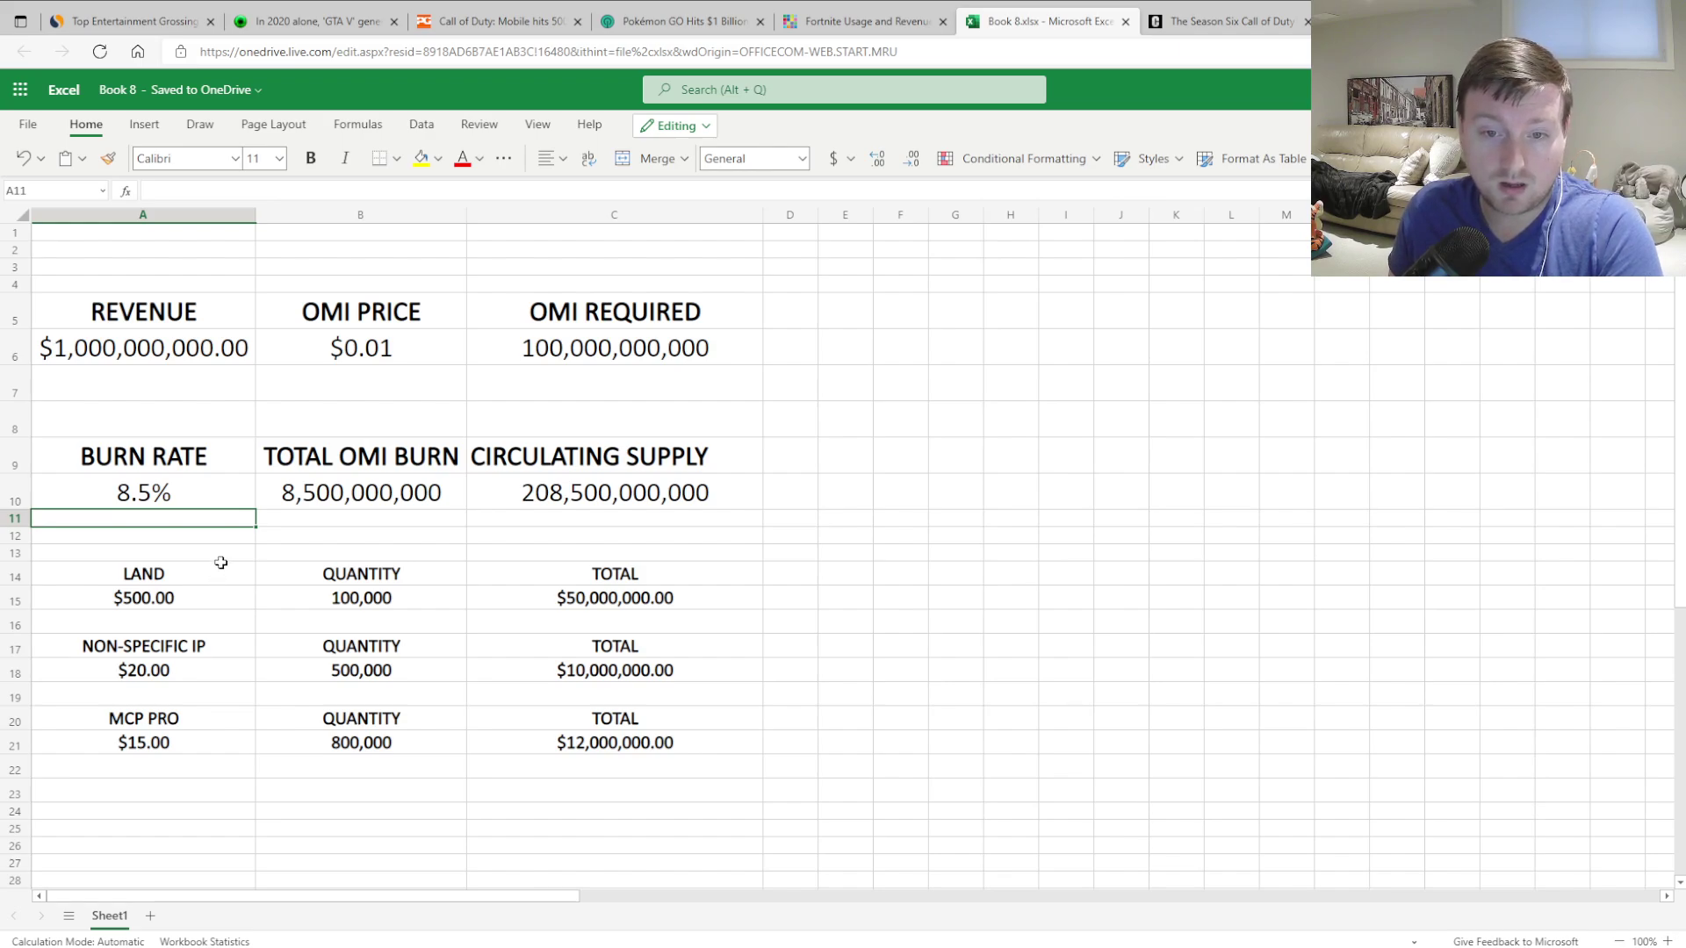
Step: Overwrite the burn rate with 100%, giving 100,000,000,000 total OMI burn
click(175, 491)
text(100)
key(Return)
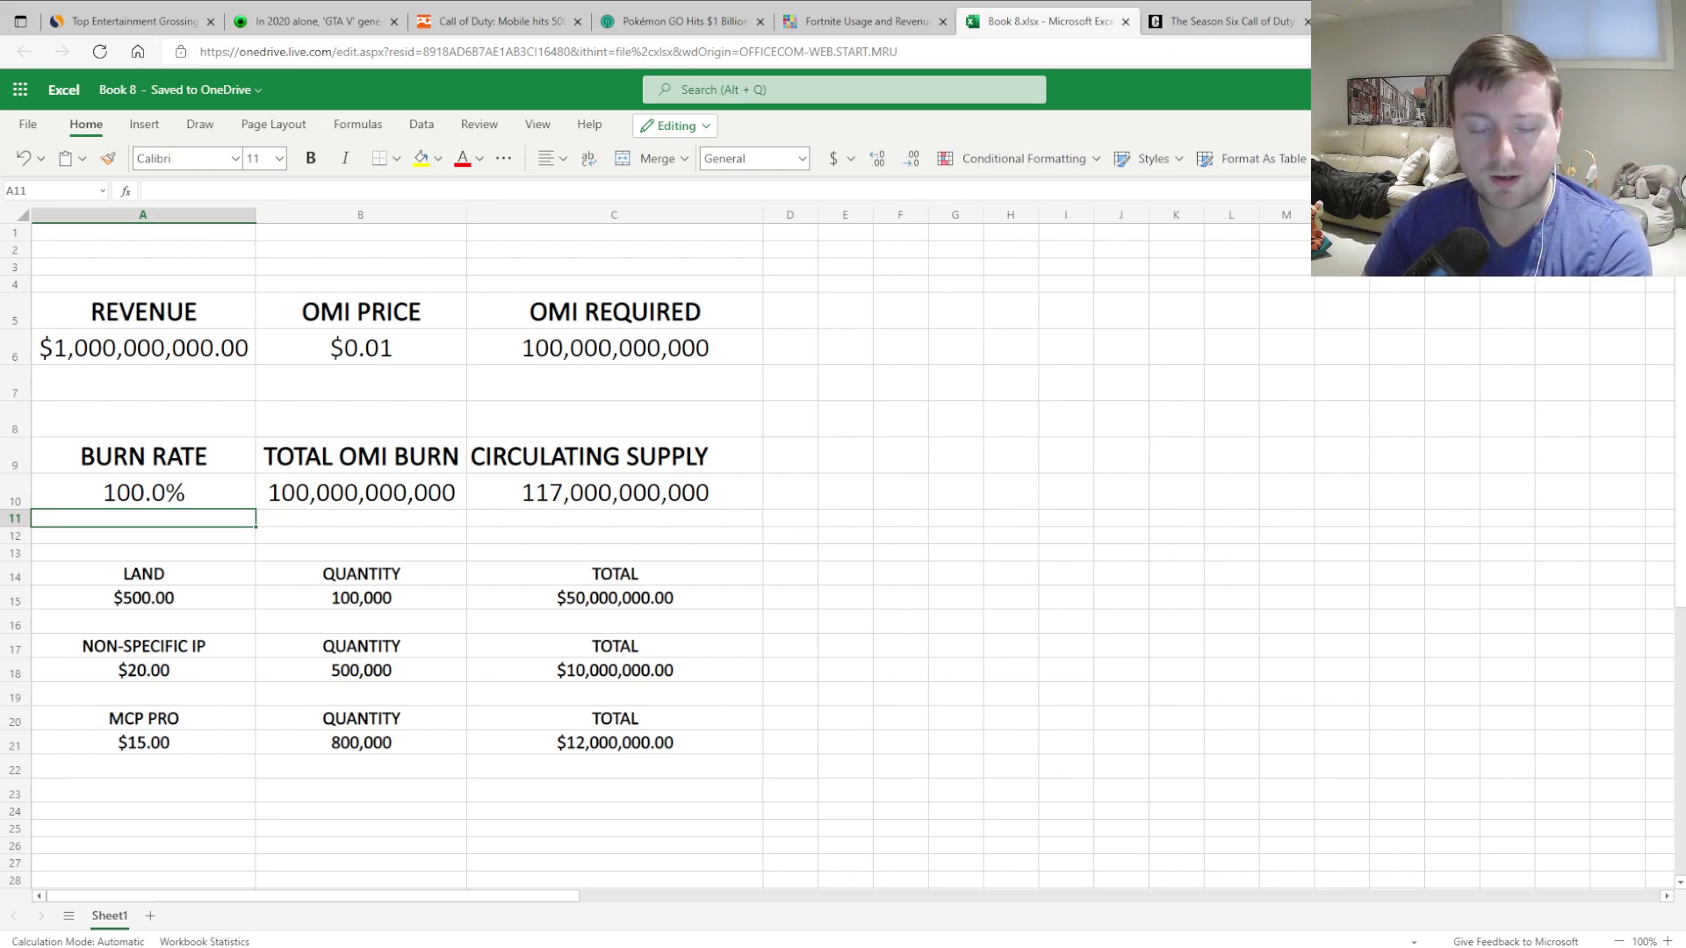
click(155, 577)
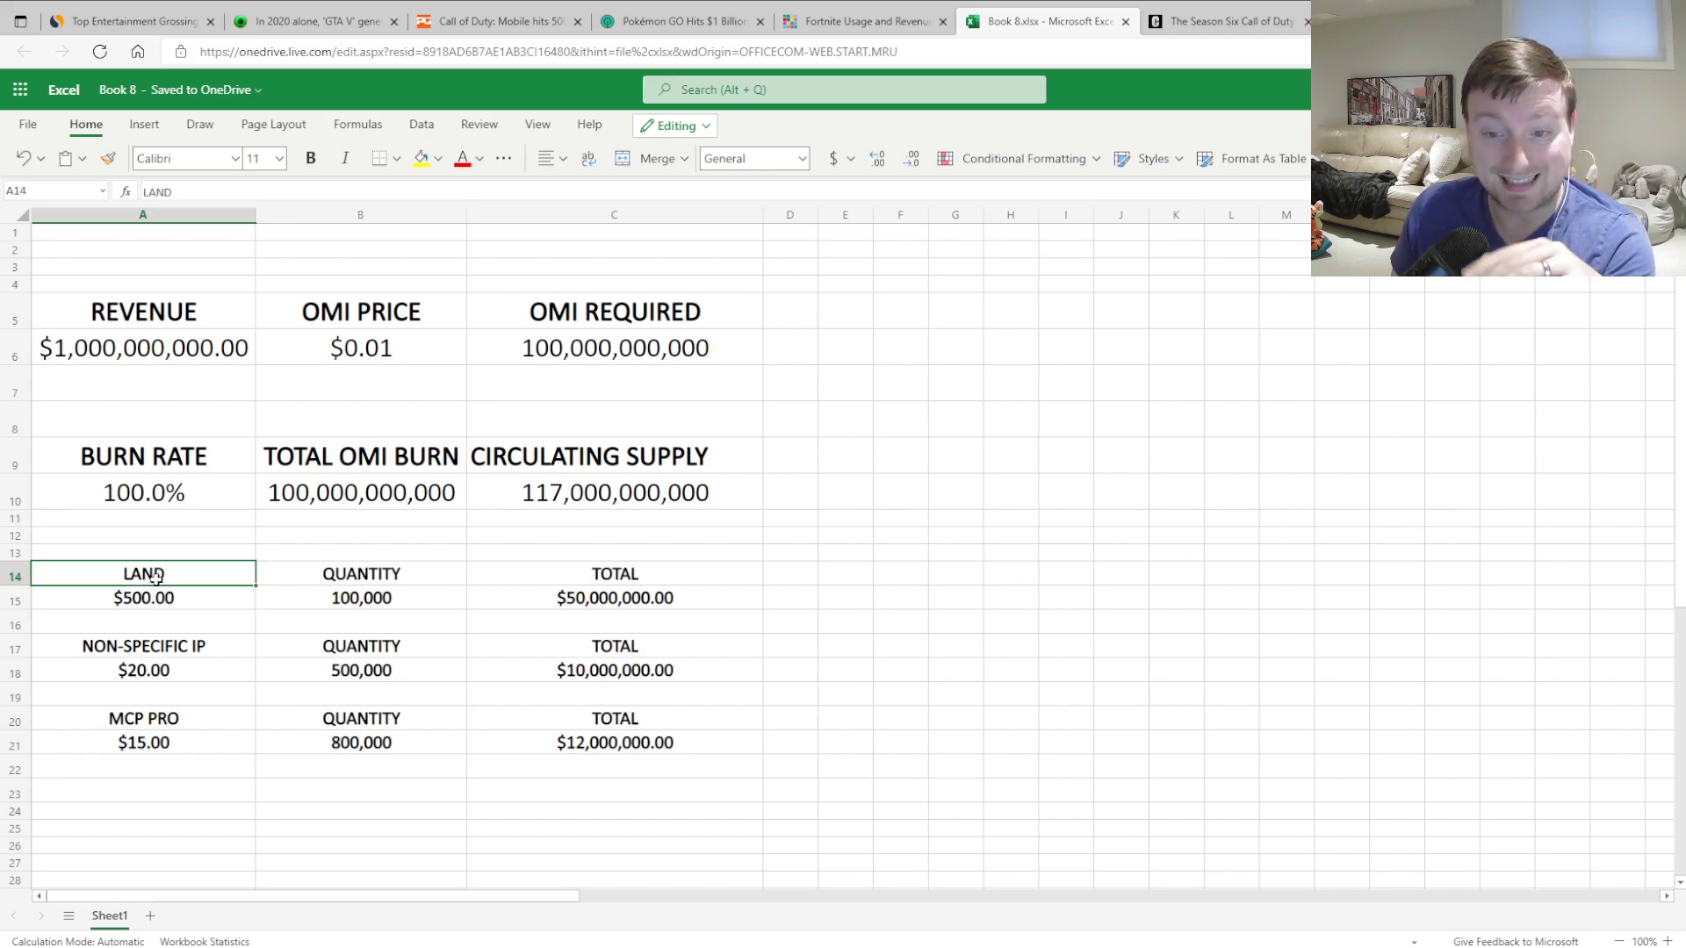
click(192, 640)
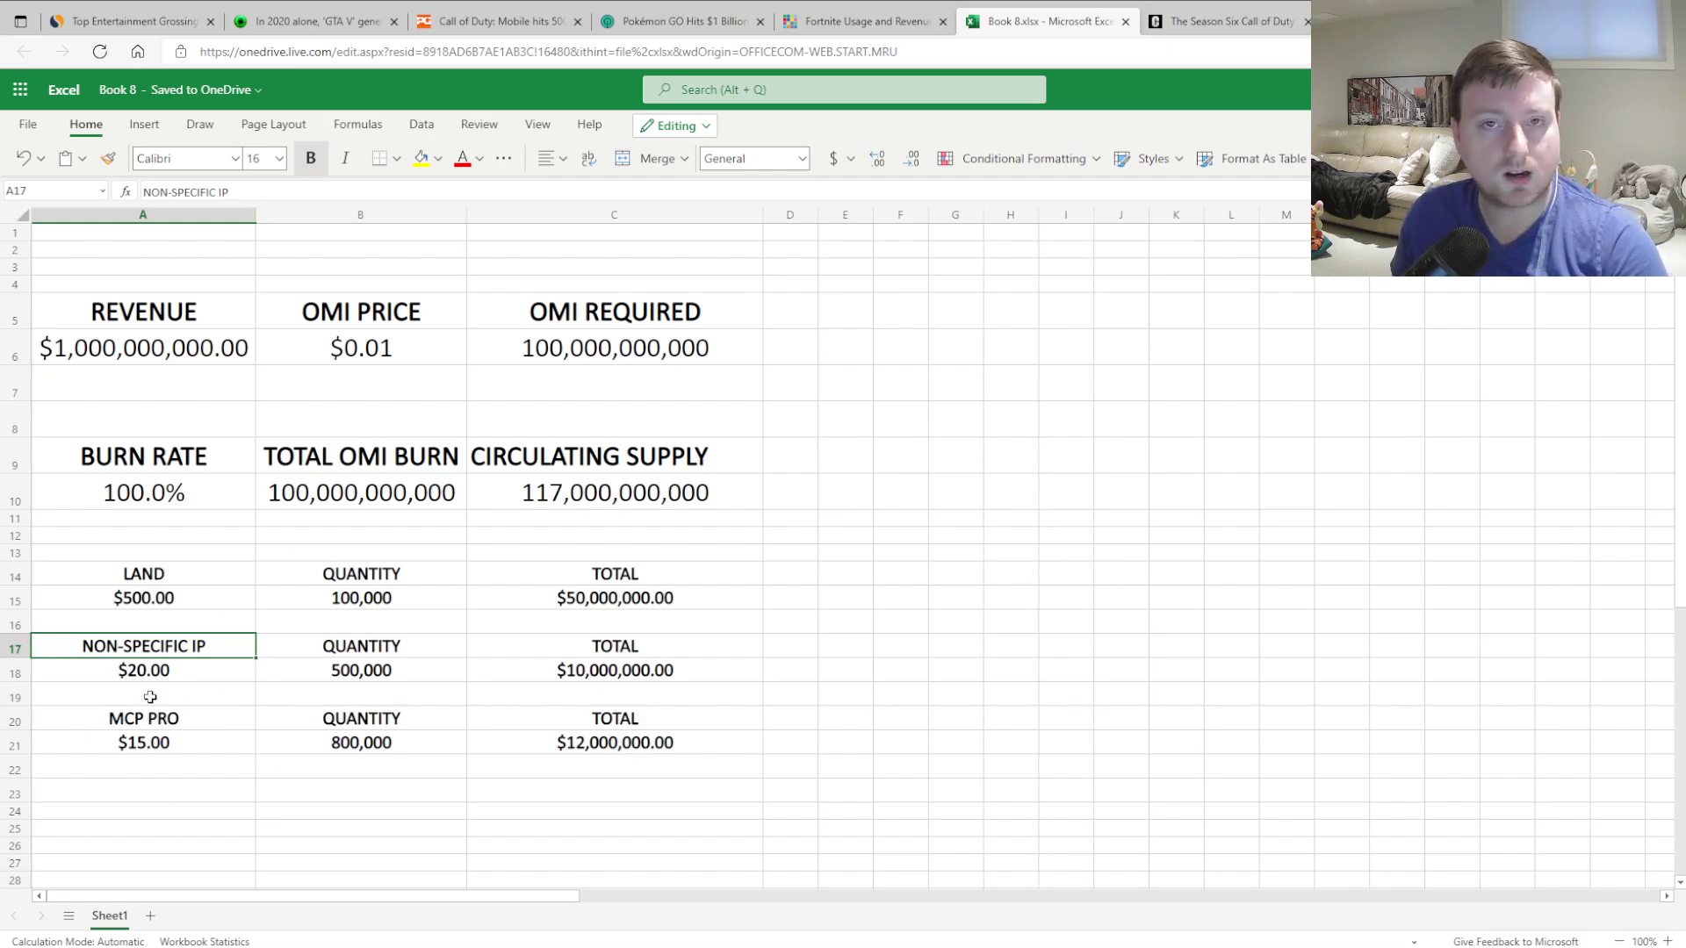
click(162, 597)
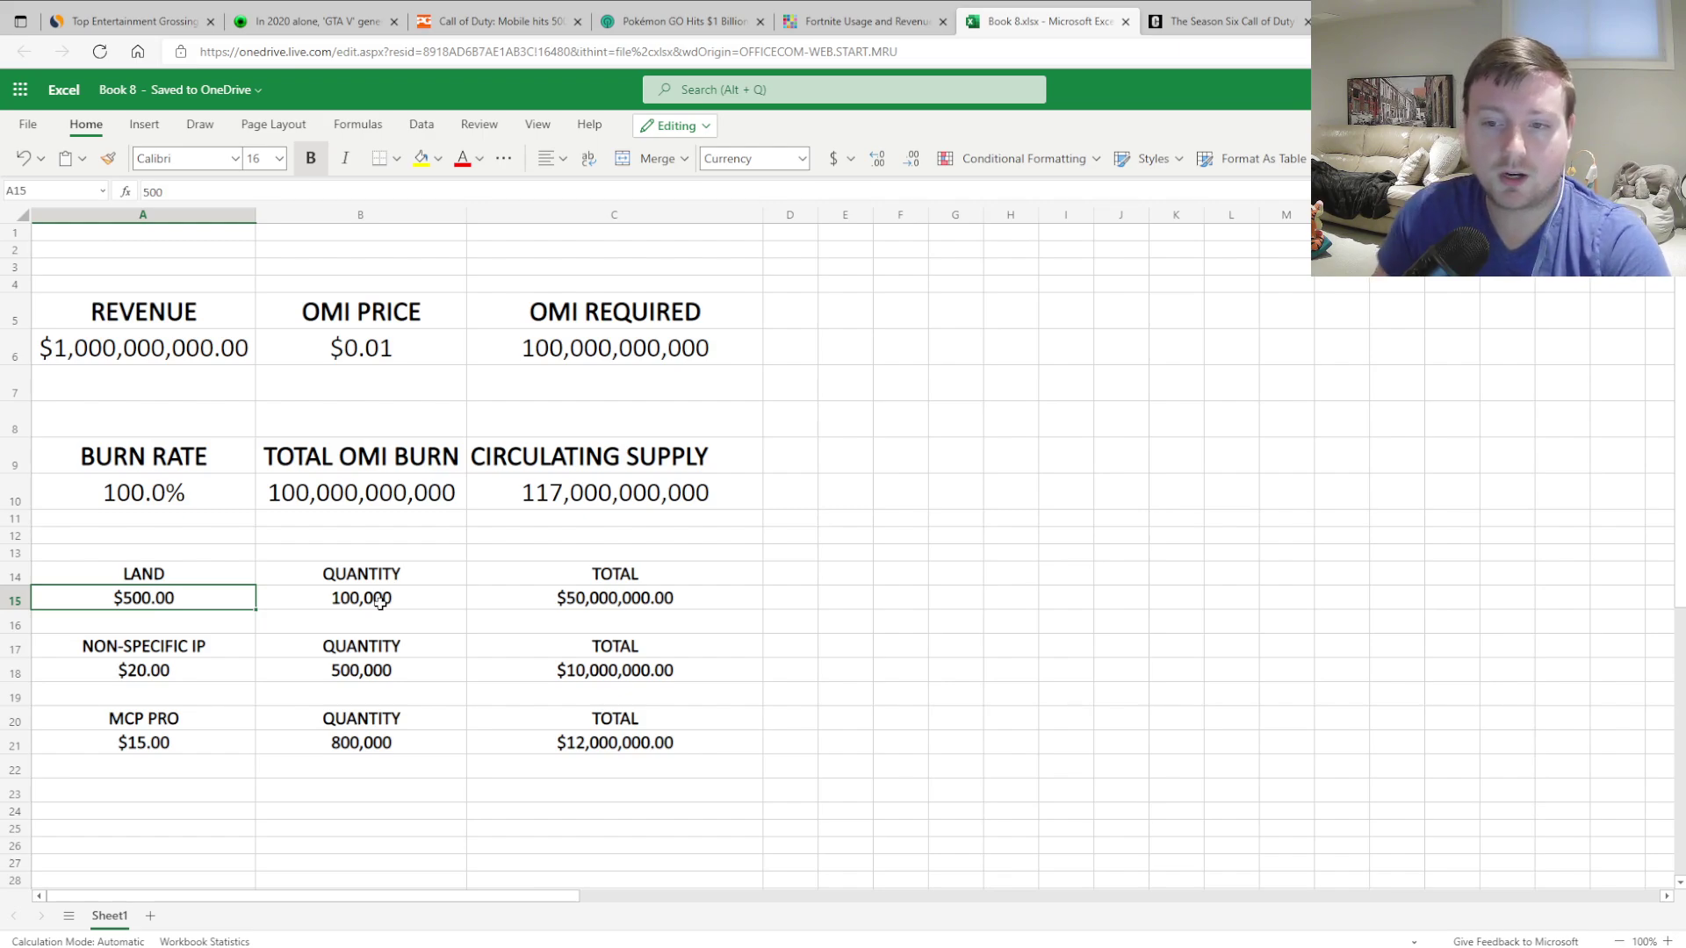
Step: Enter 50000000 as the revenue in A6, yielding 5,000,000,000 OMI burned
click(193, 355)
text(50000000)
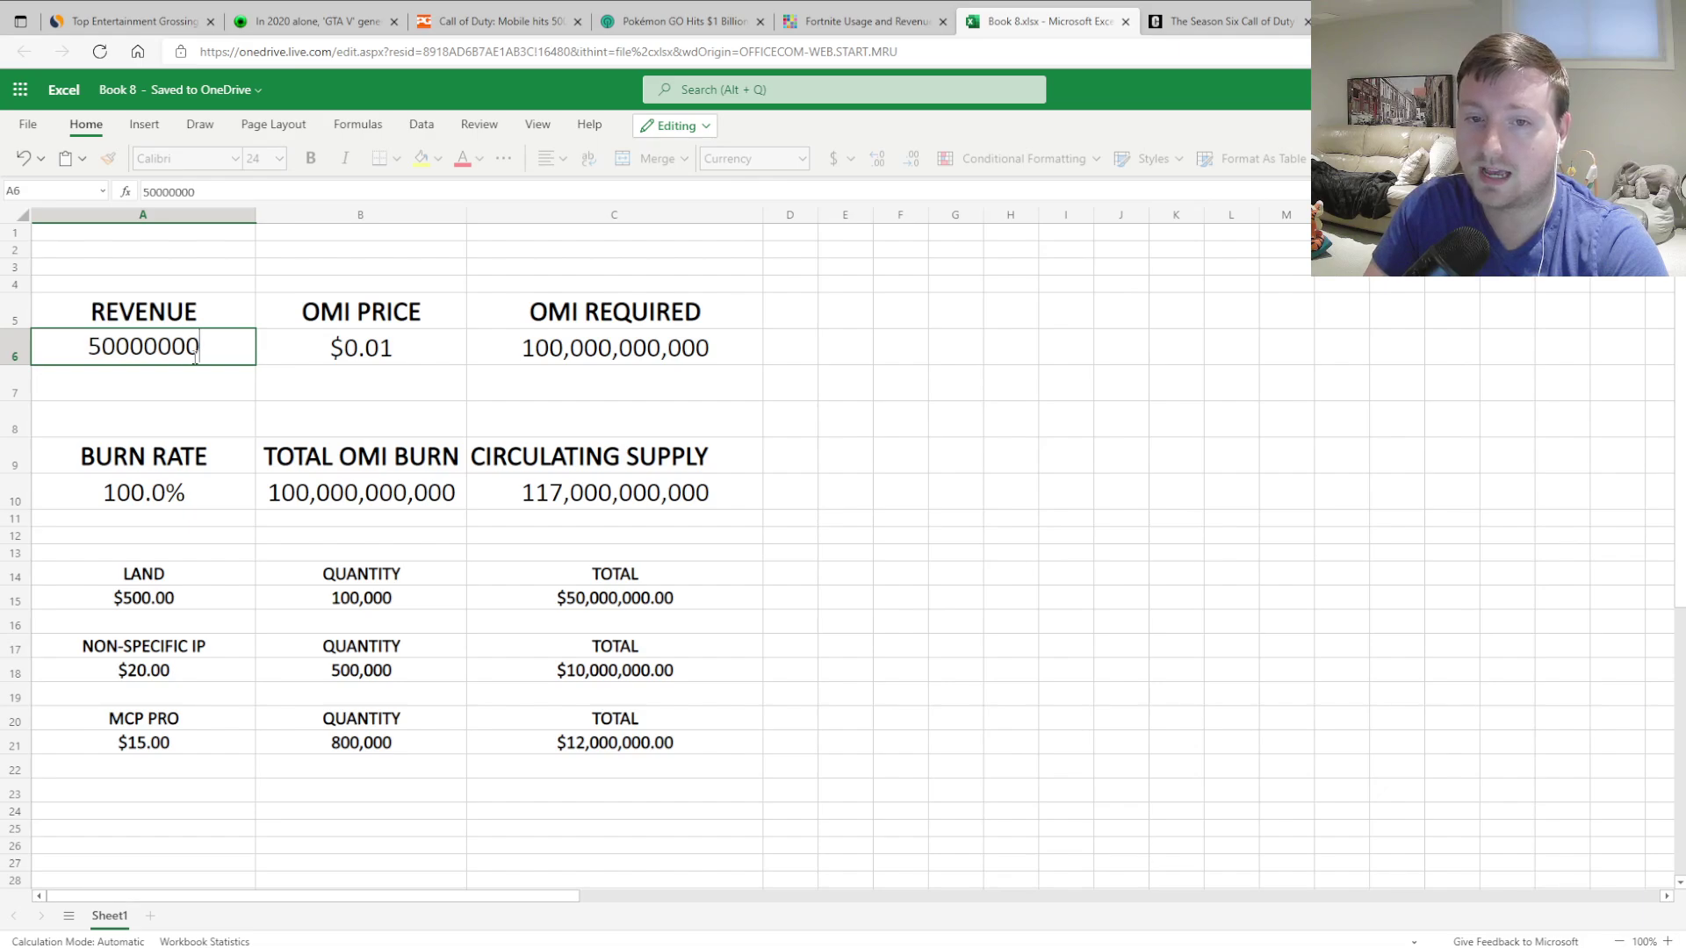
key(Return)
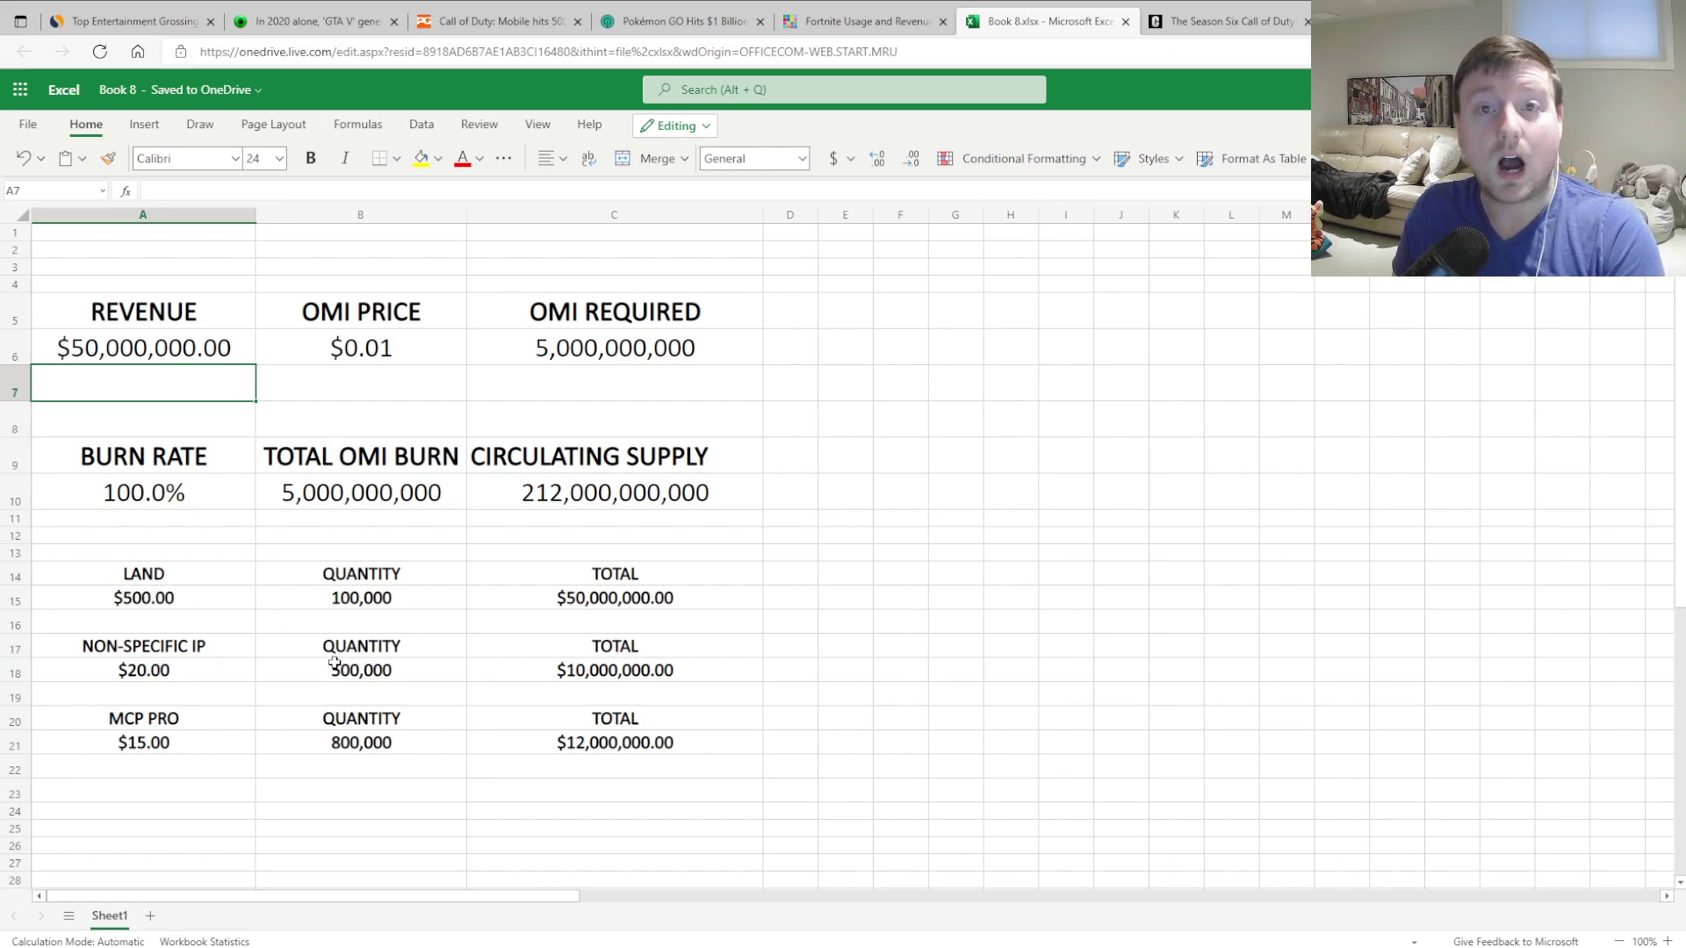
click(169, 597)
text(1000)
key(Return)
click(362, 599)
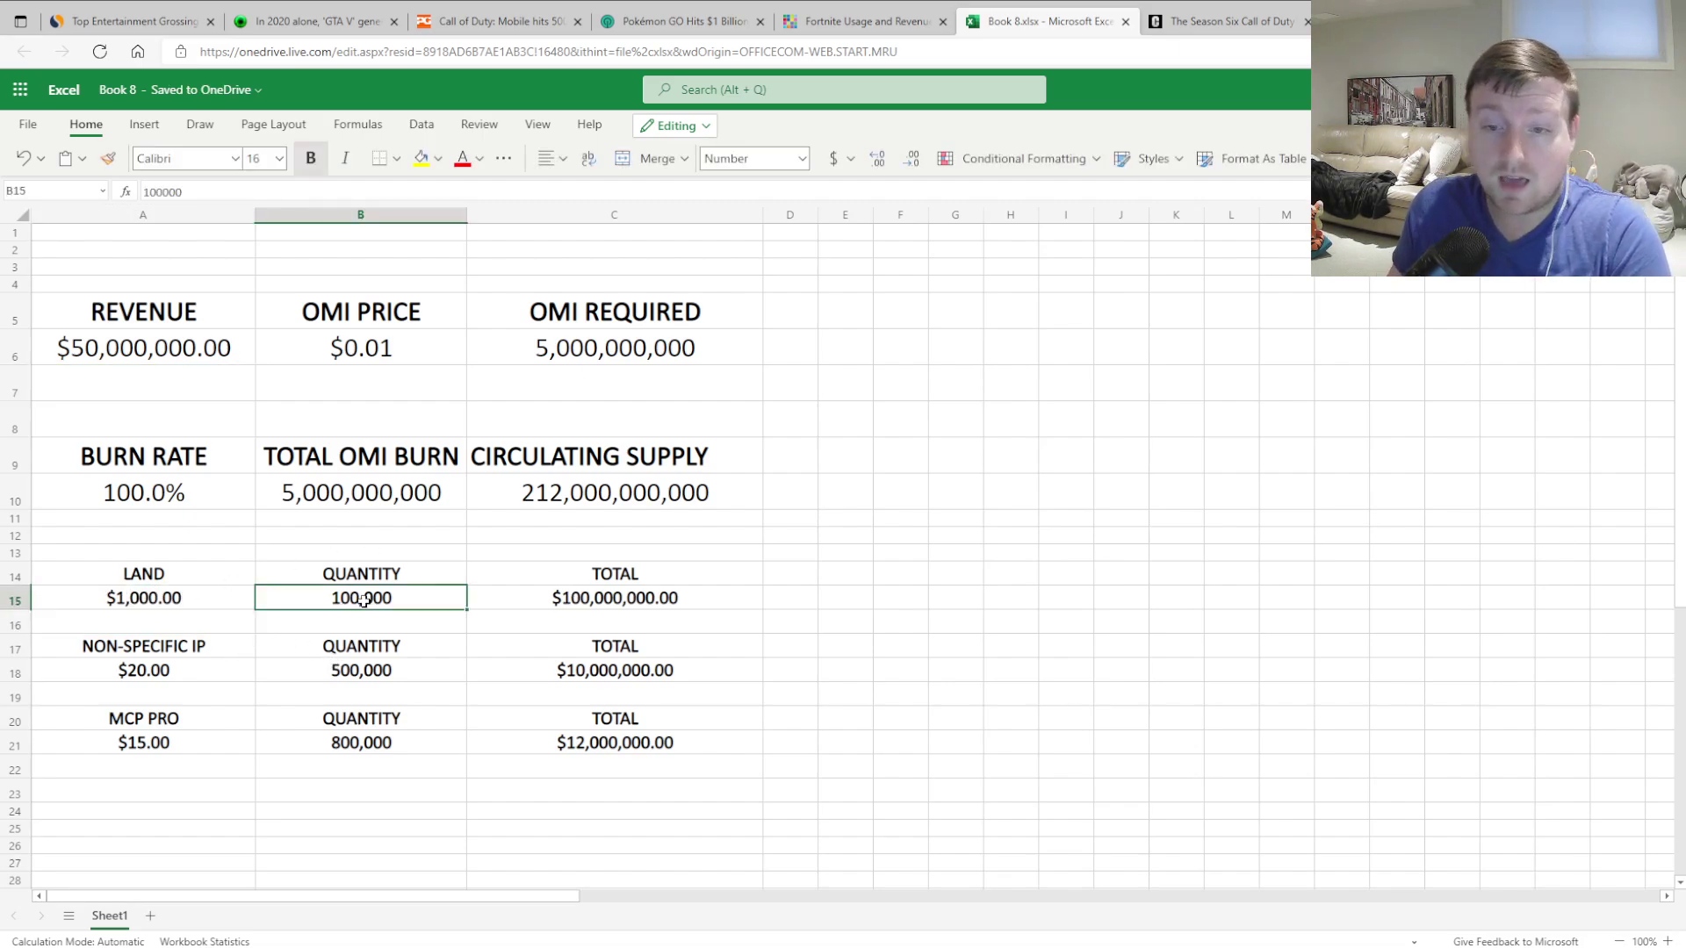
text(2000)
key(Return)
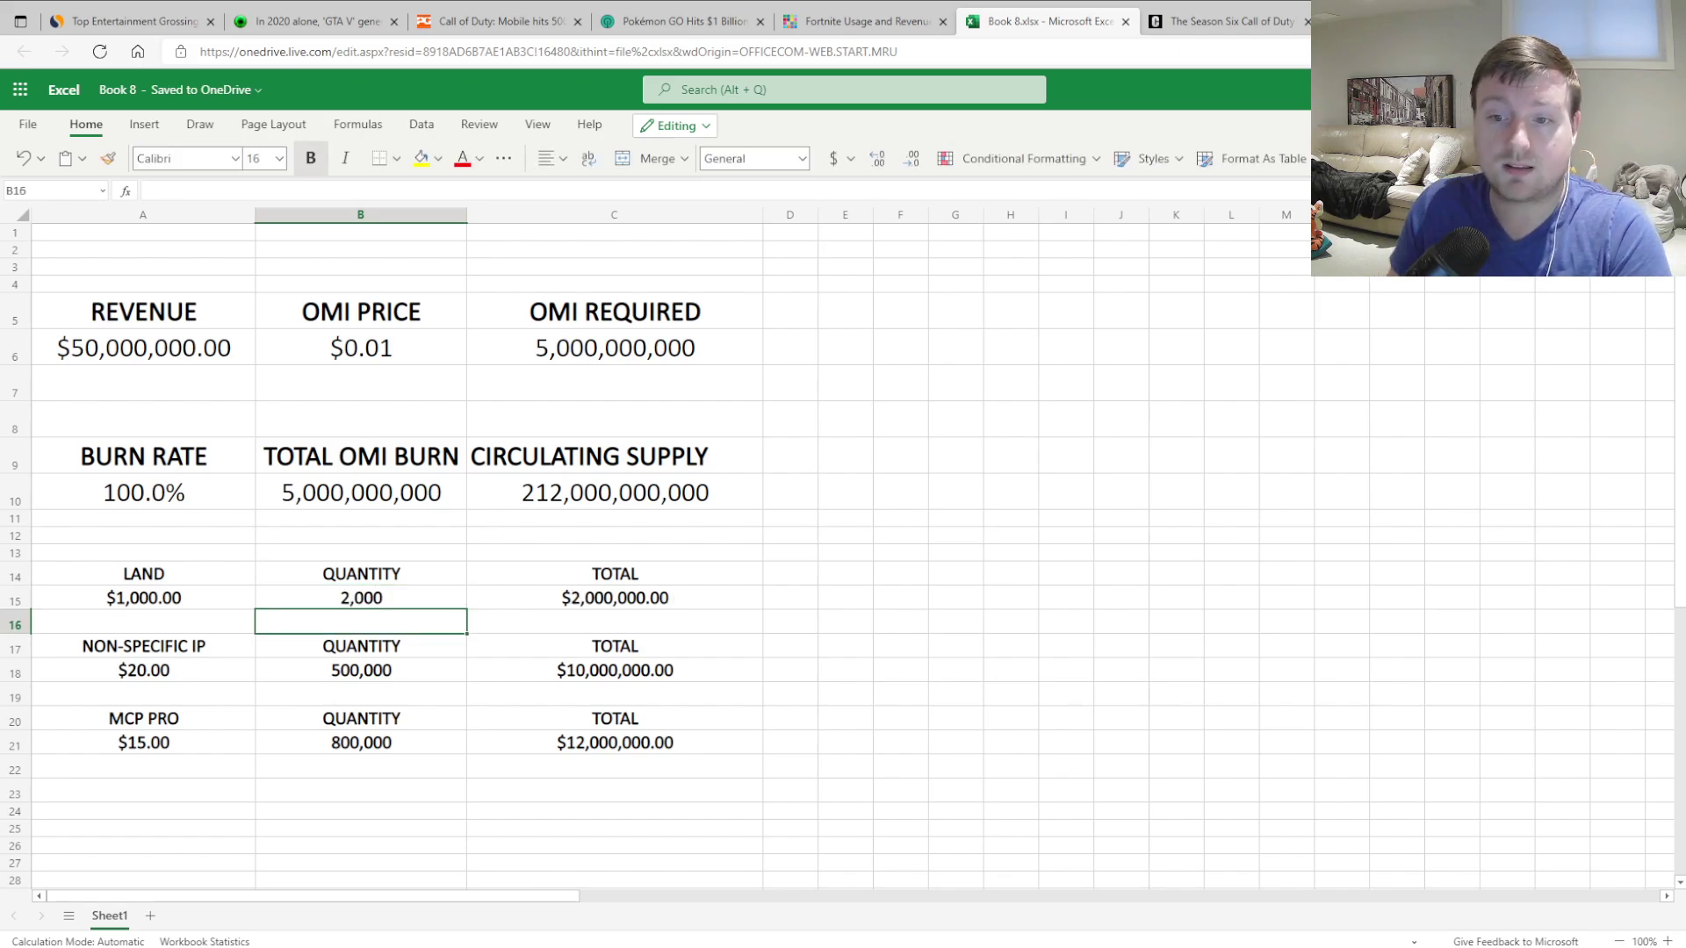
click(140, 349)
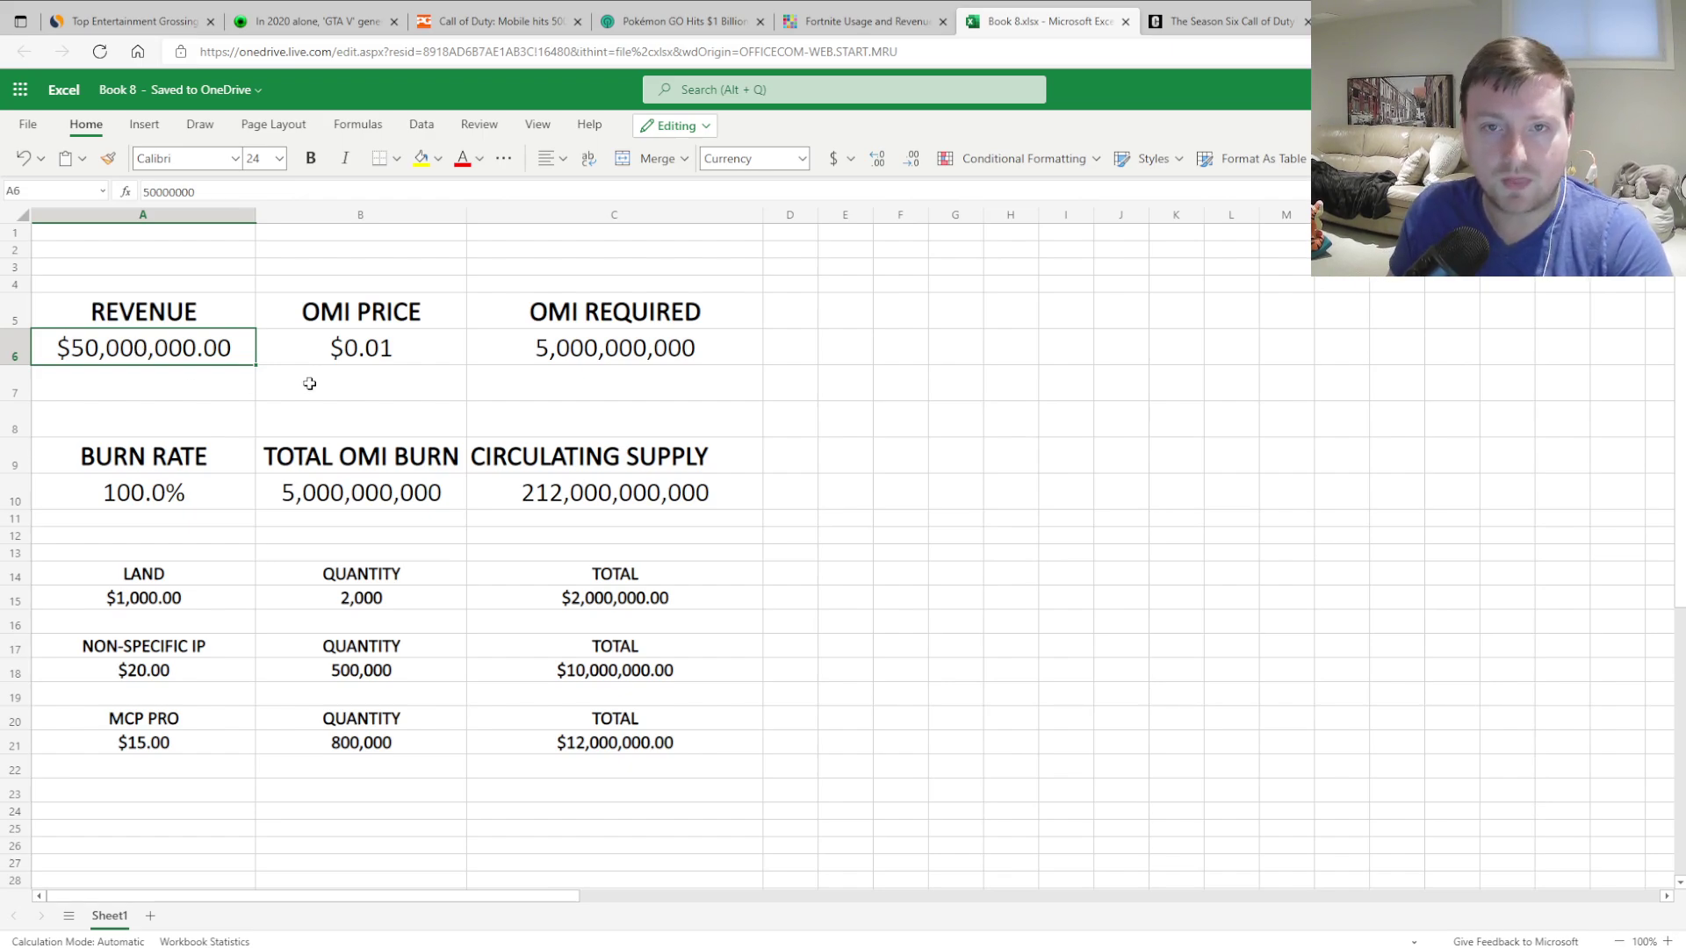
click(349, 598)
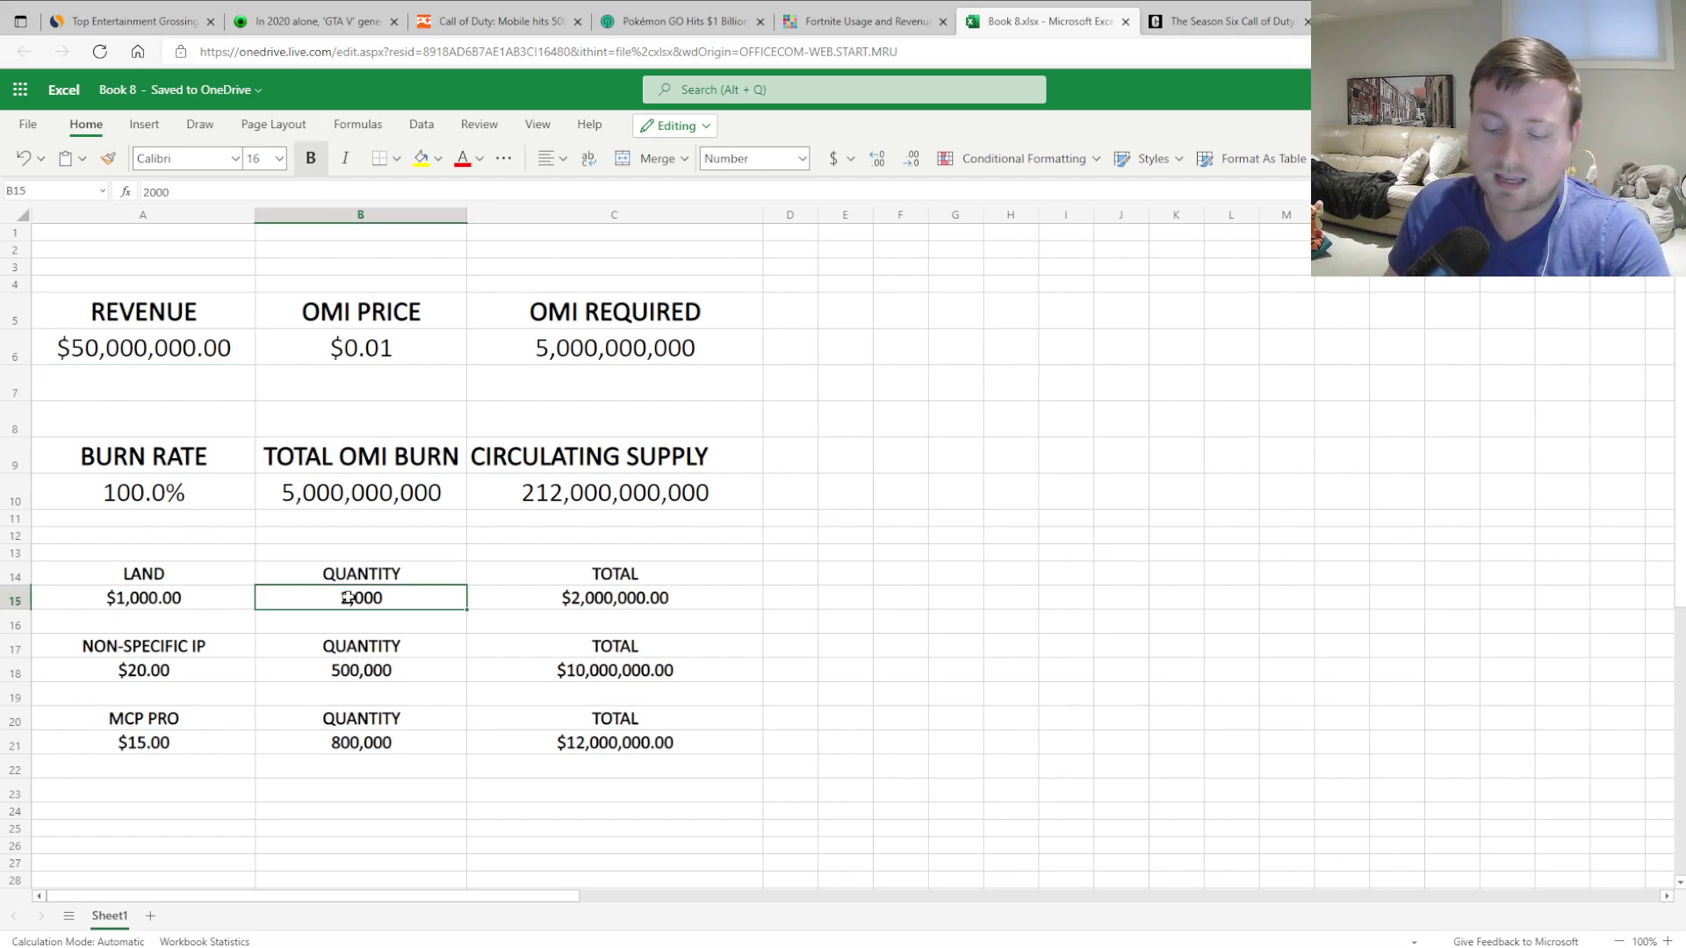
key(BackSpace)
key(Left)
key(Delete)
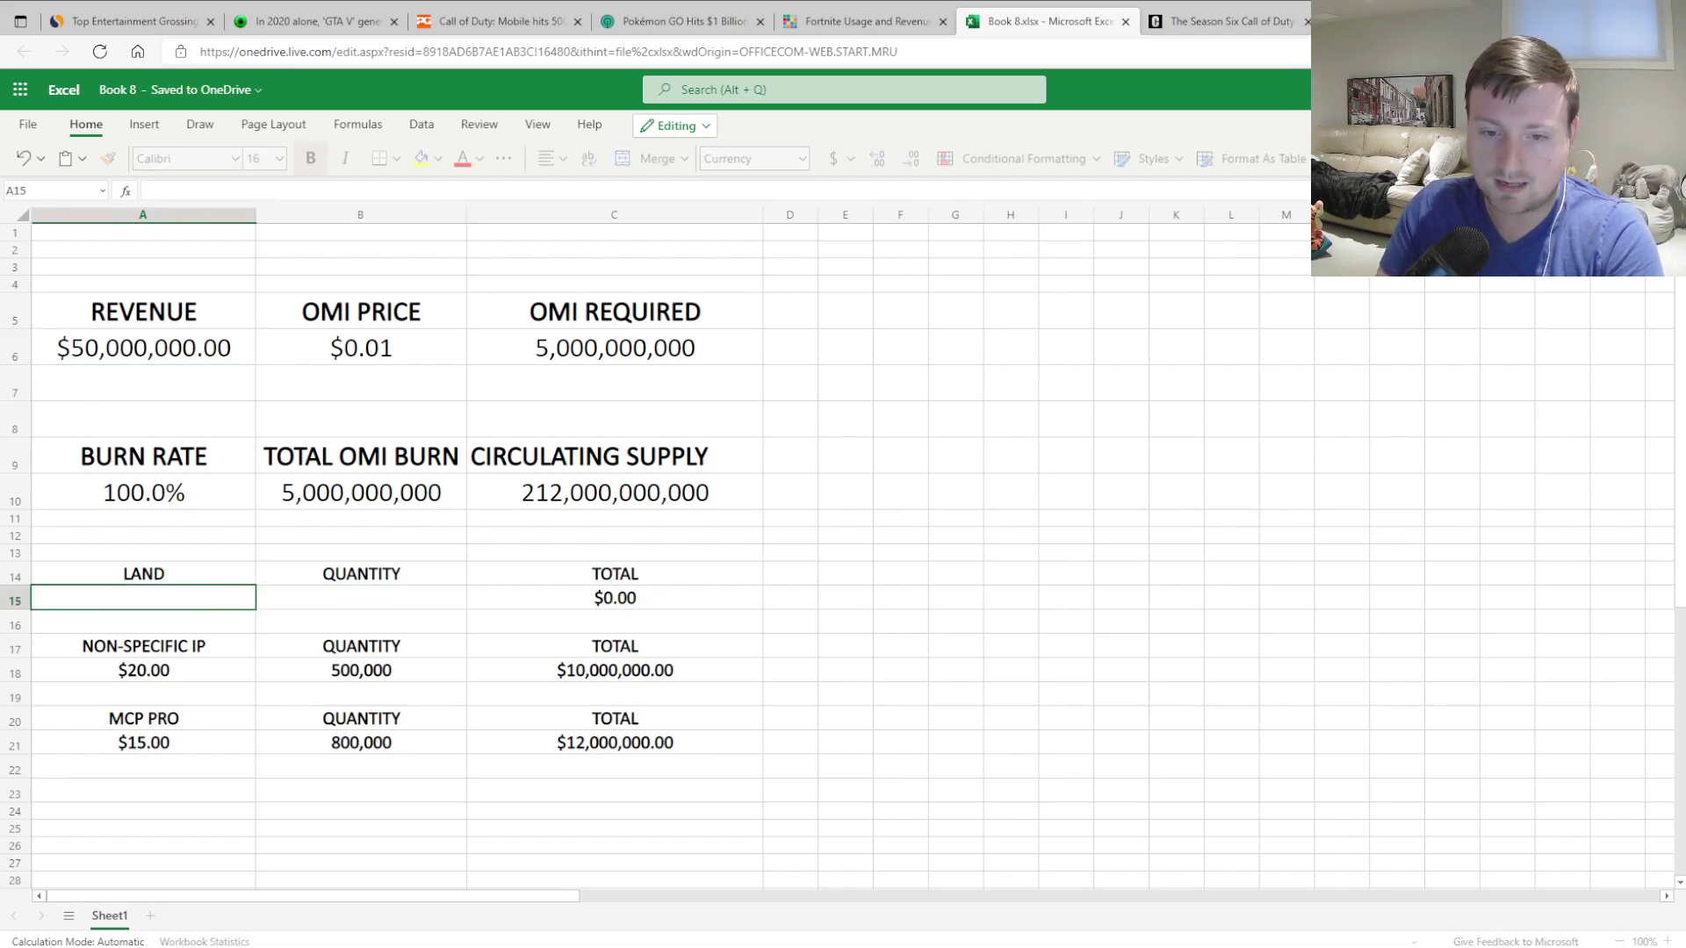
text(500)
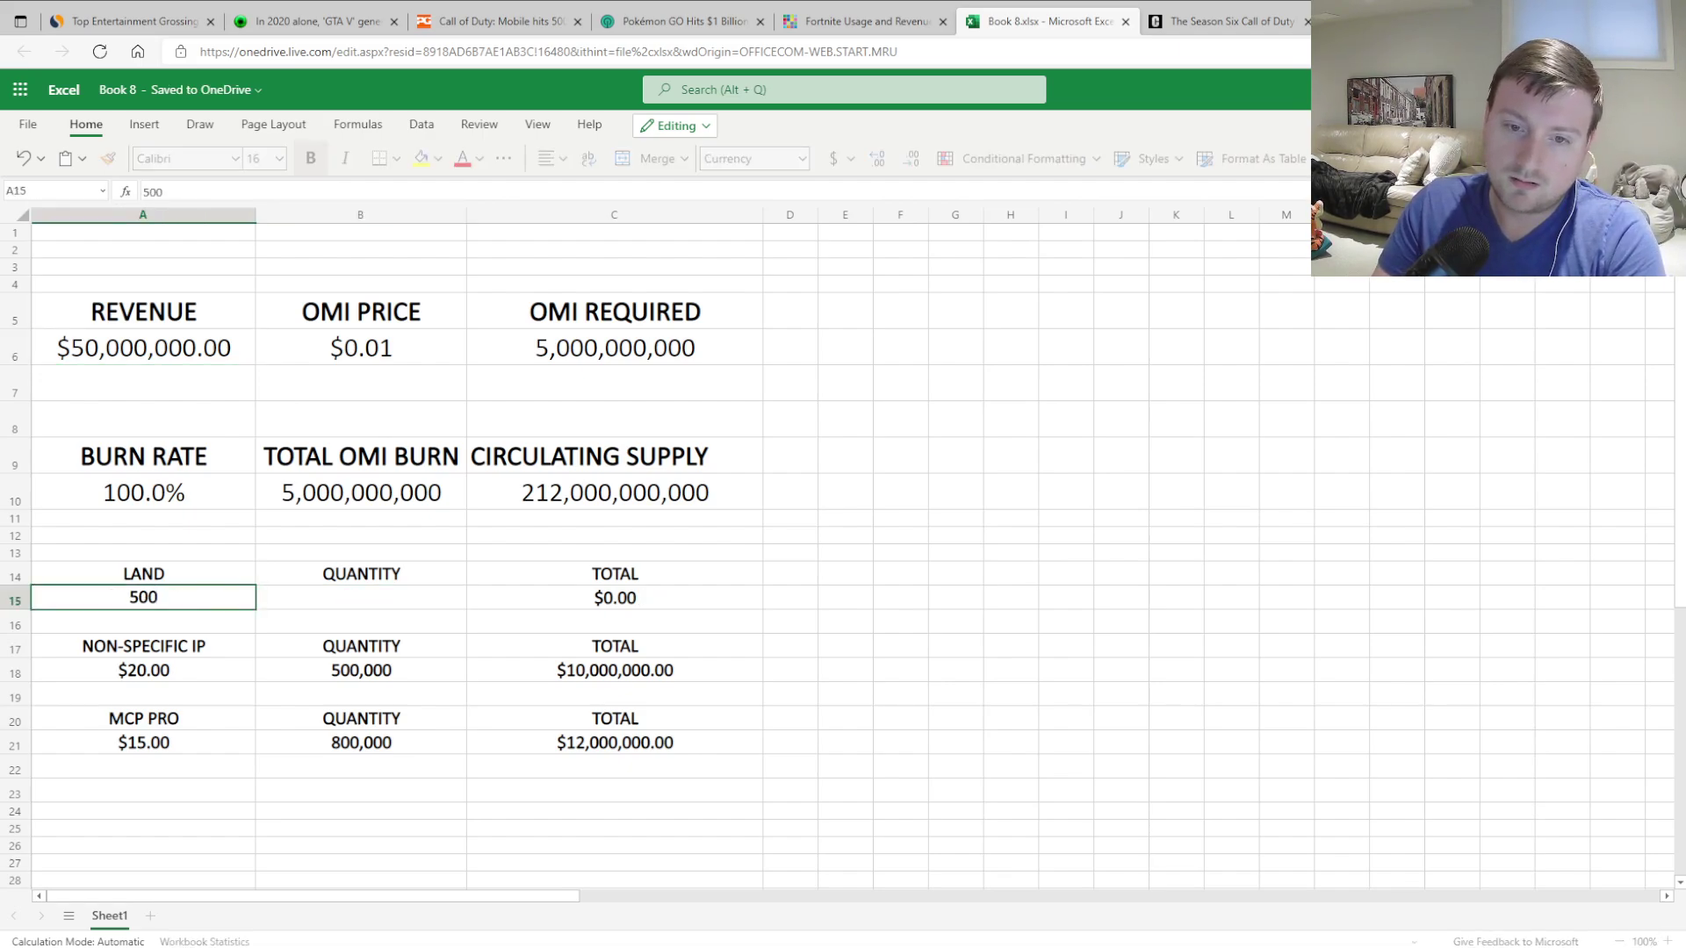
key(Tab)
text(100000)
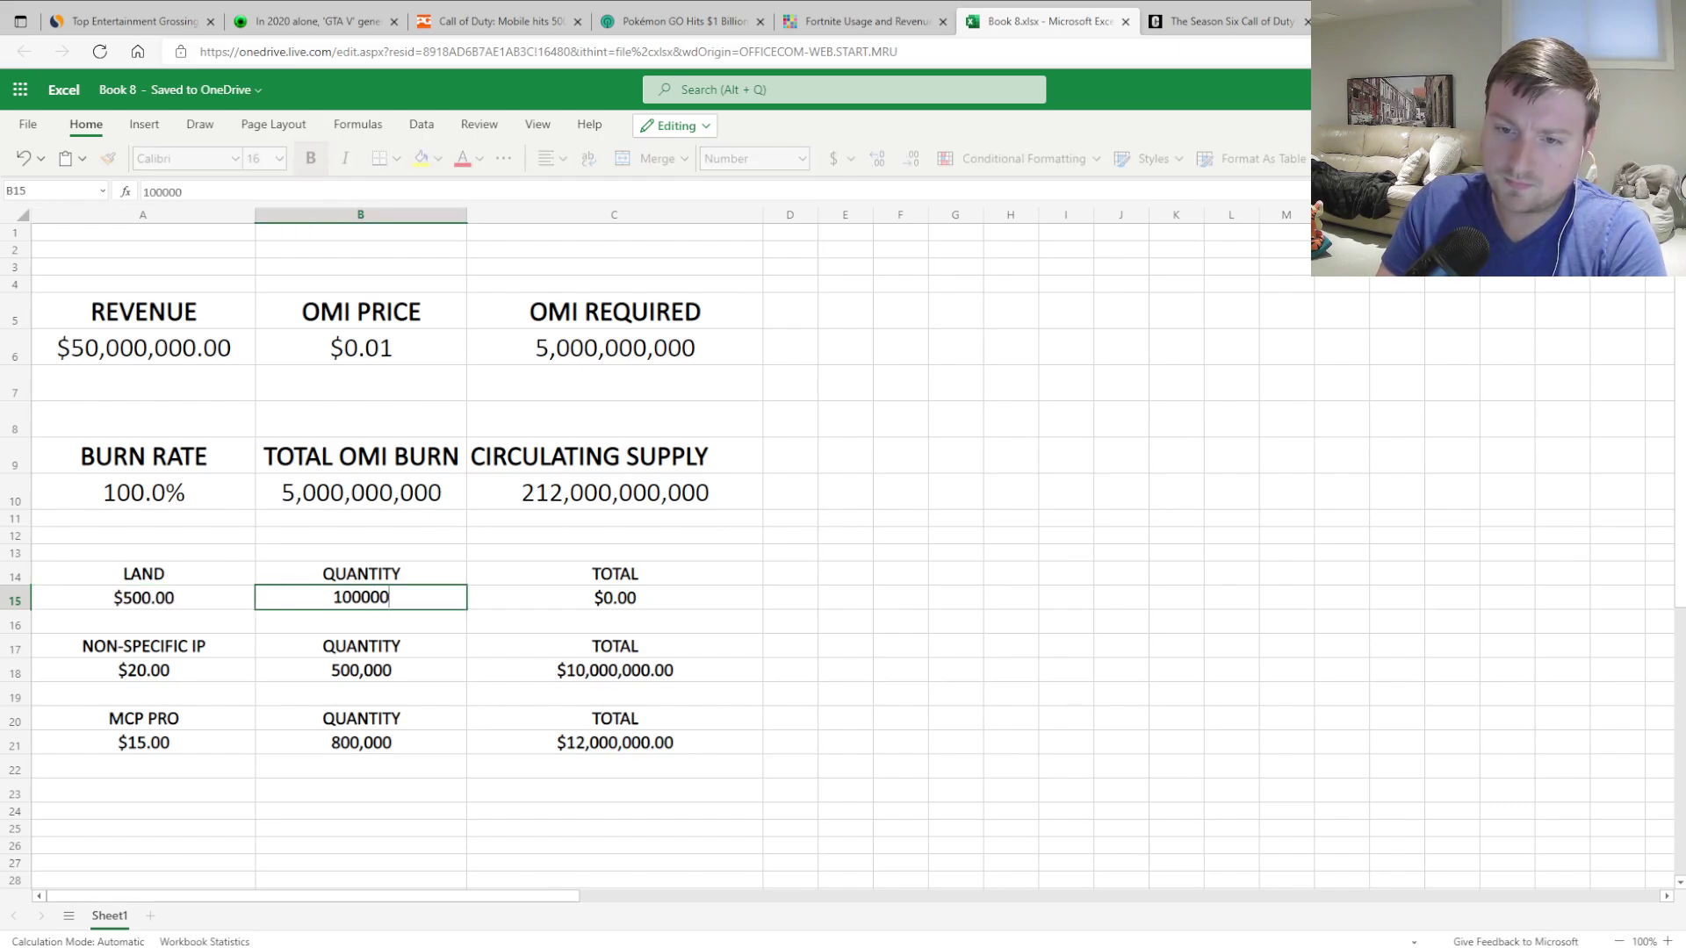
key(Return)
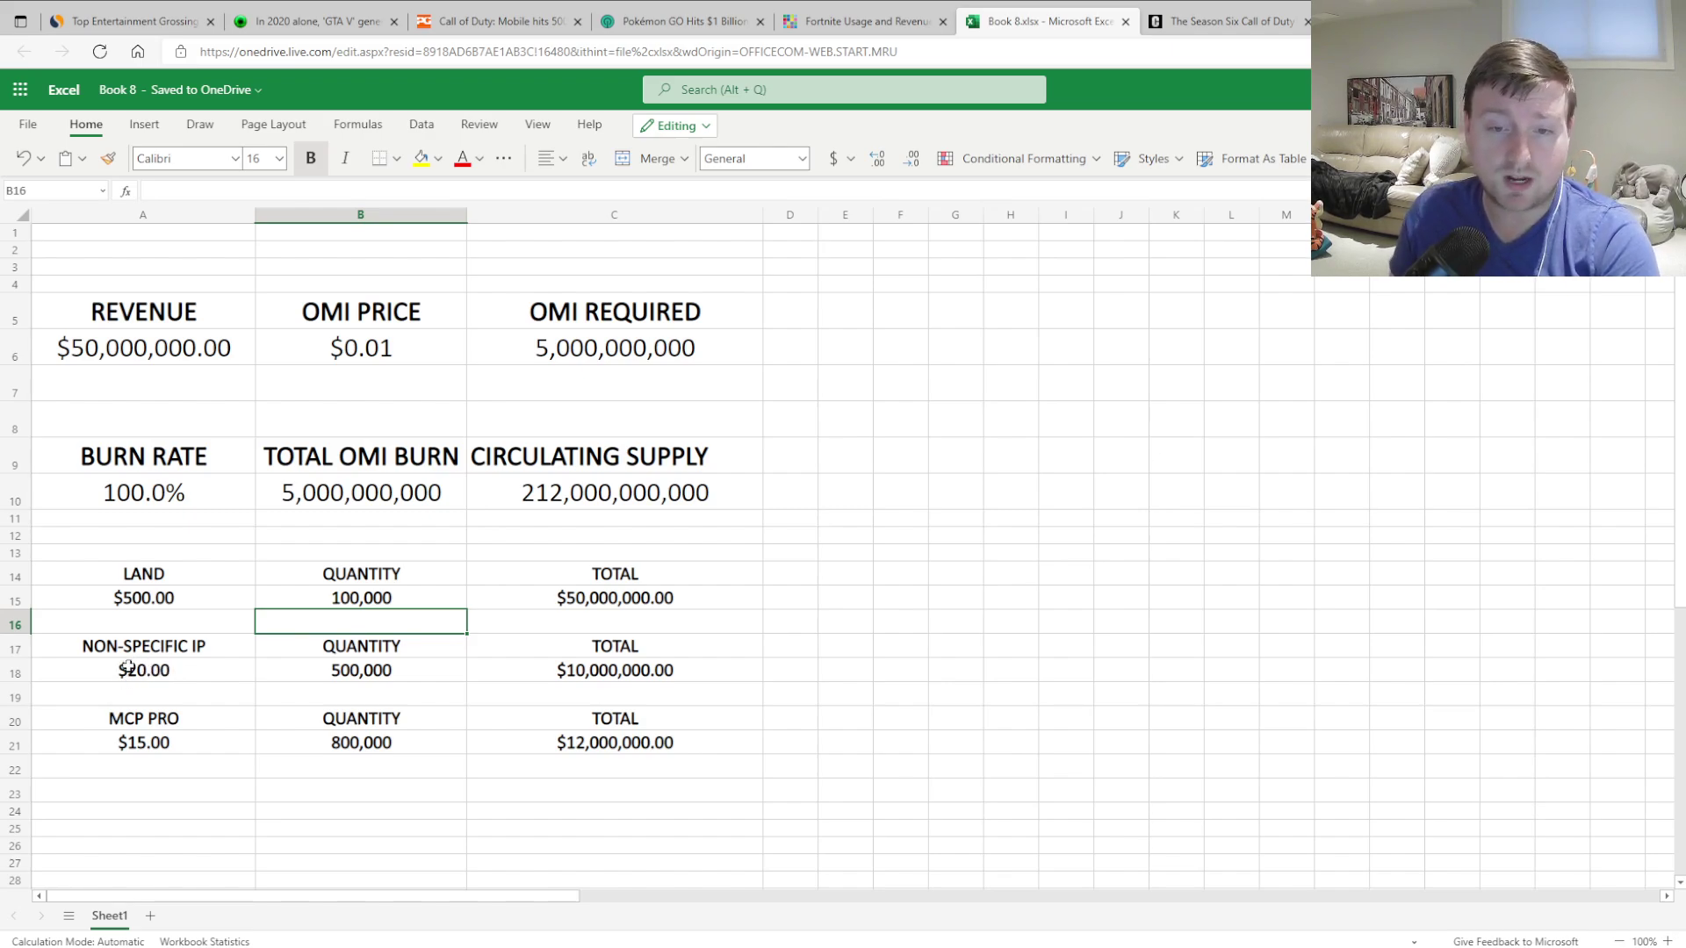
Step: After checking the $20 non-specific IP price, enter $60,000,000 revenue in A6, burning 6,000,000,000 OMI
click(129, 669)
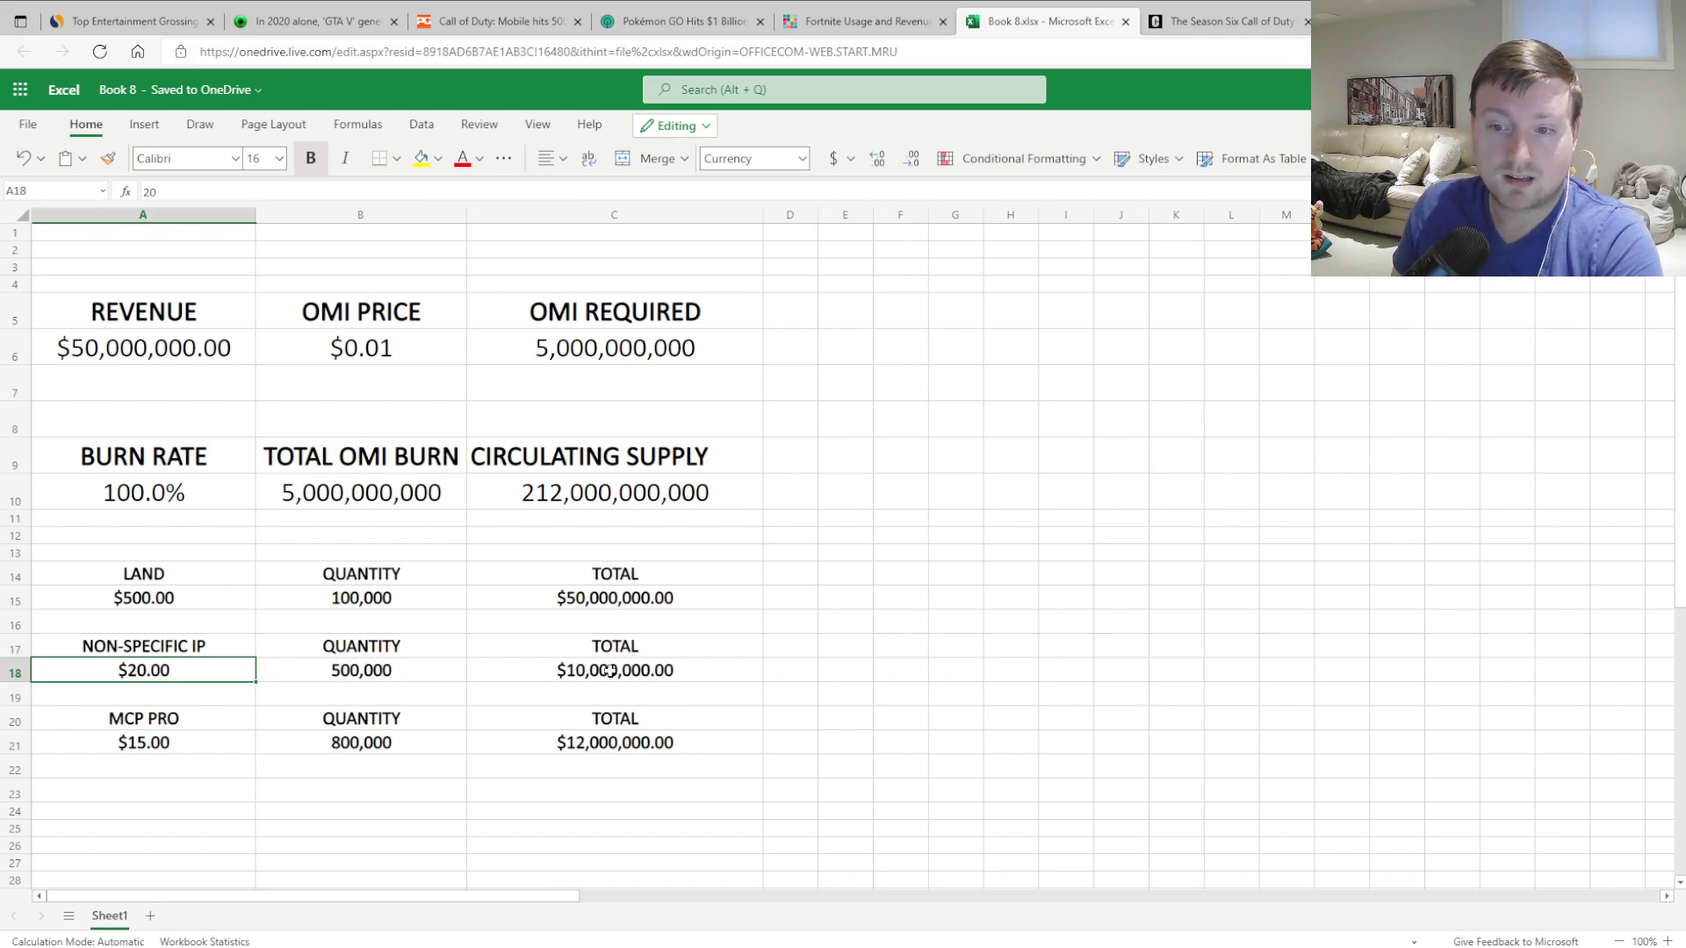
click(158, 351)
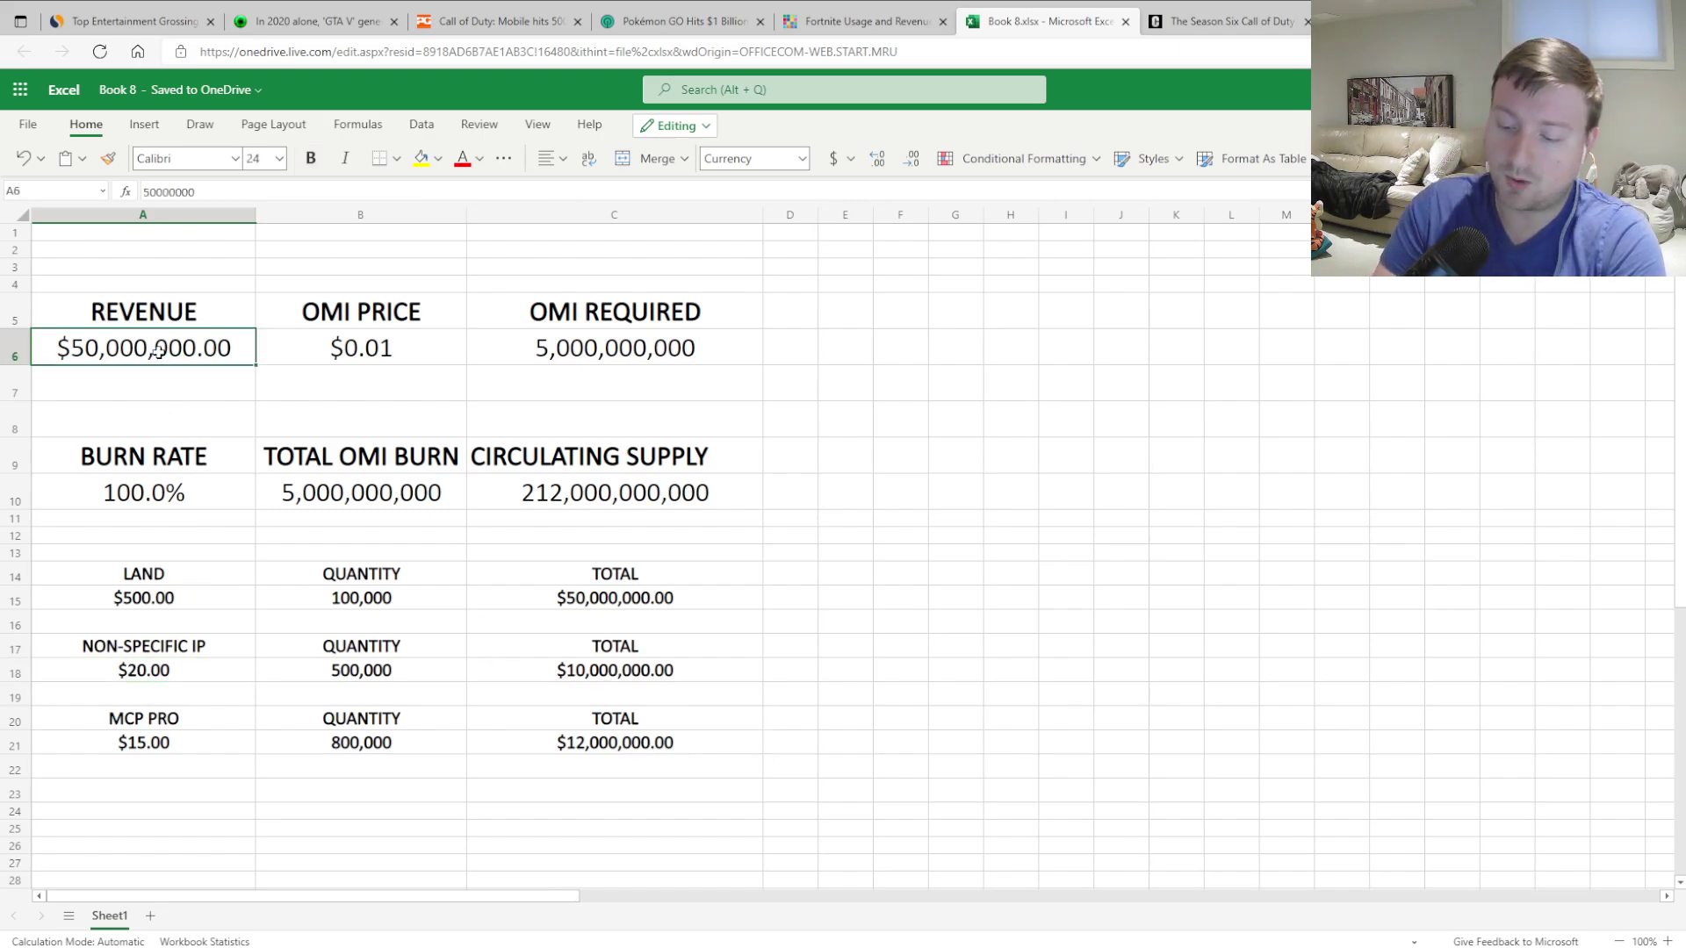
text(60,000,00)
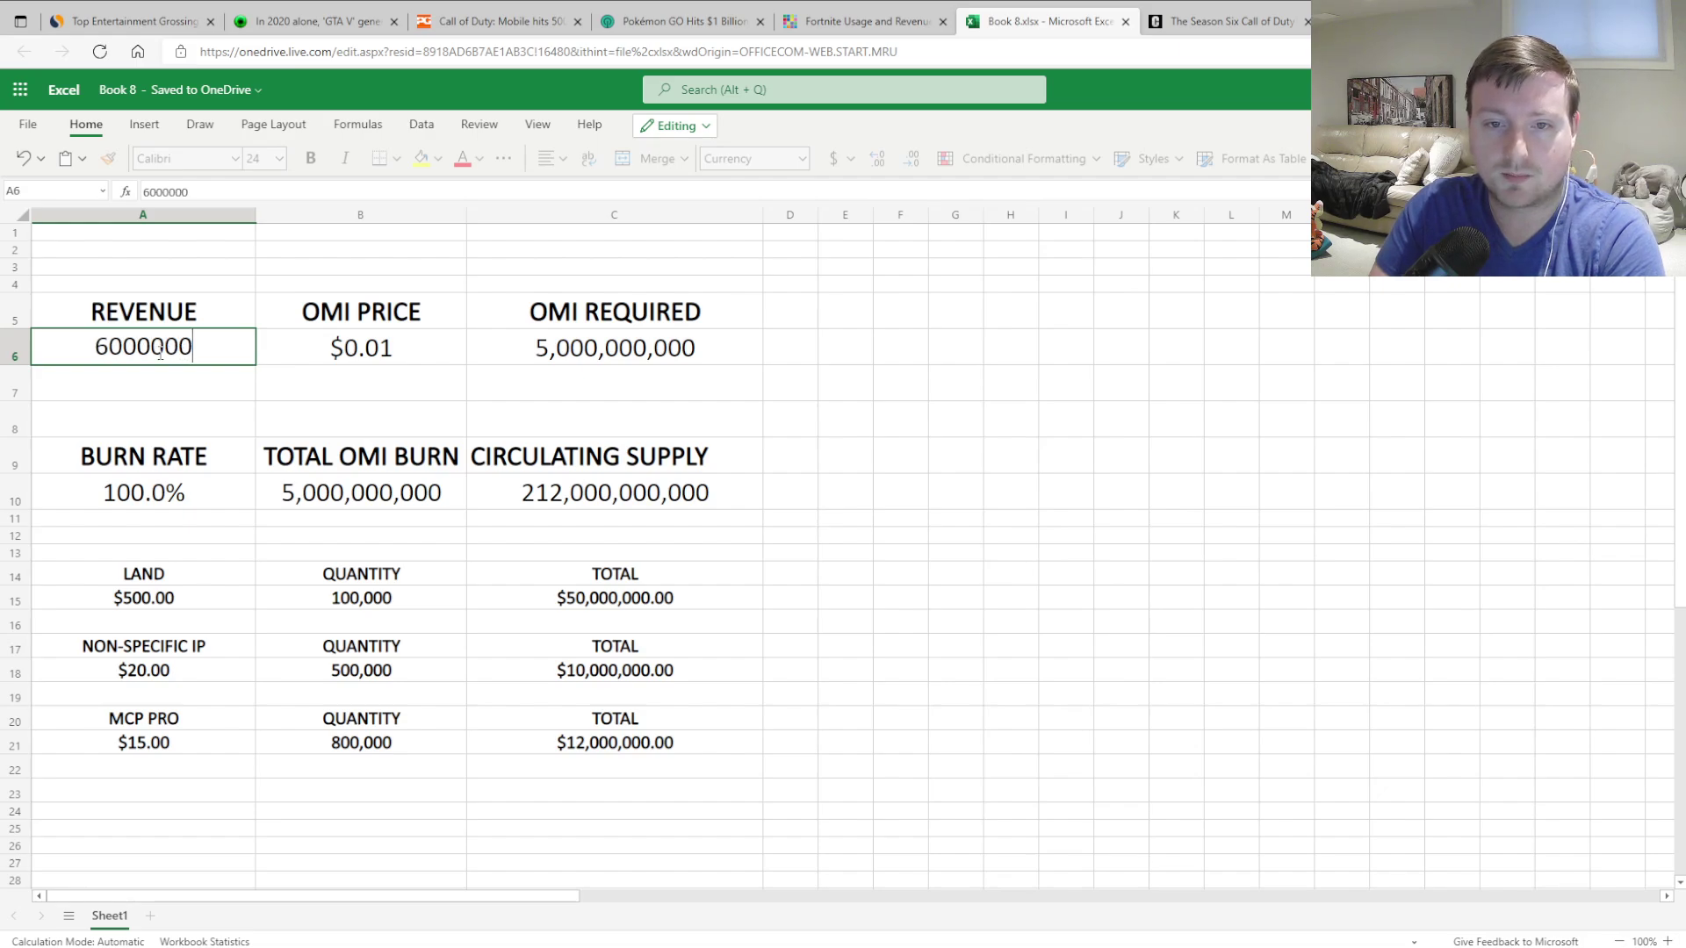
text(0)
key(Return)
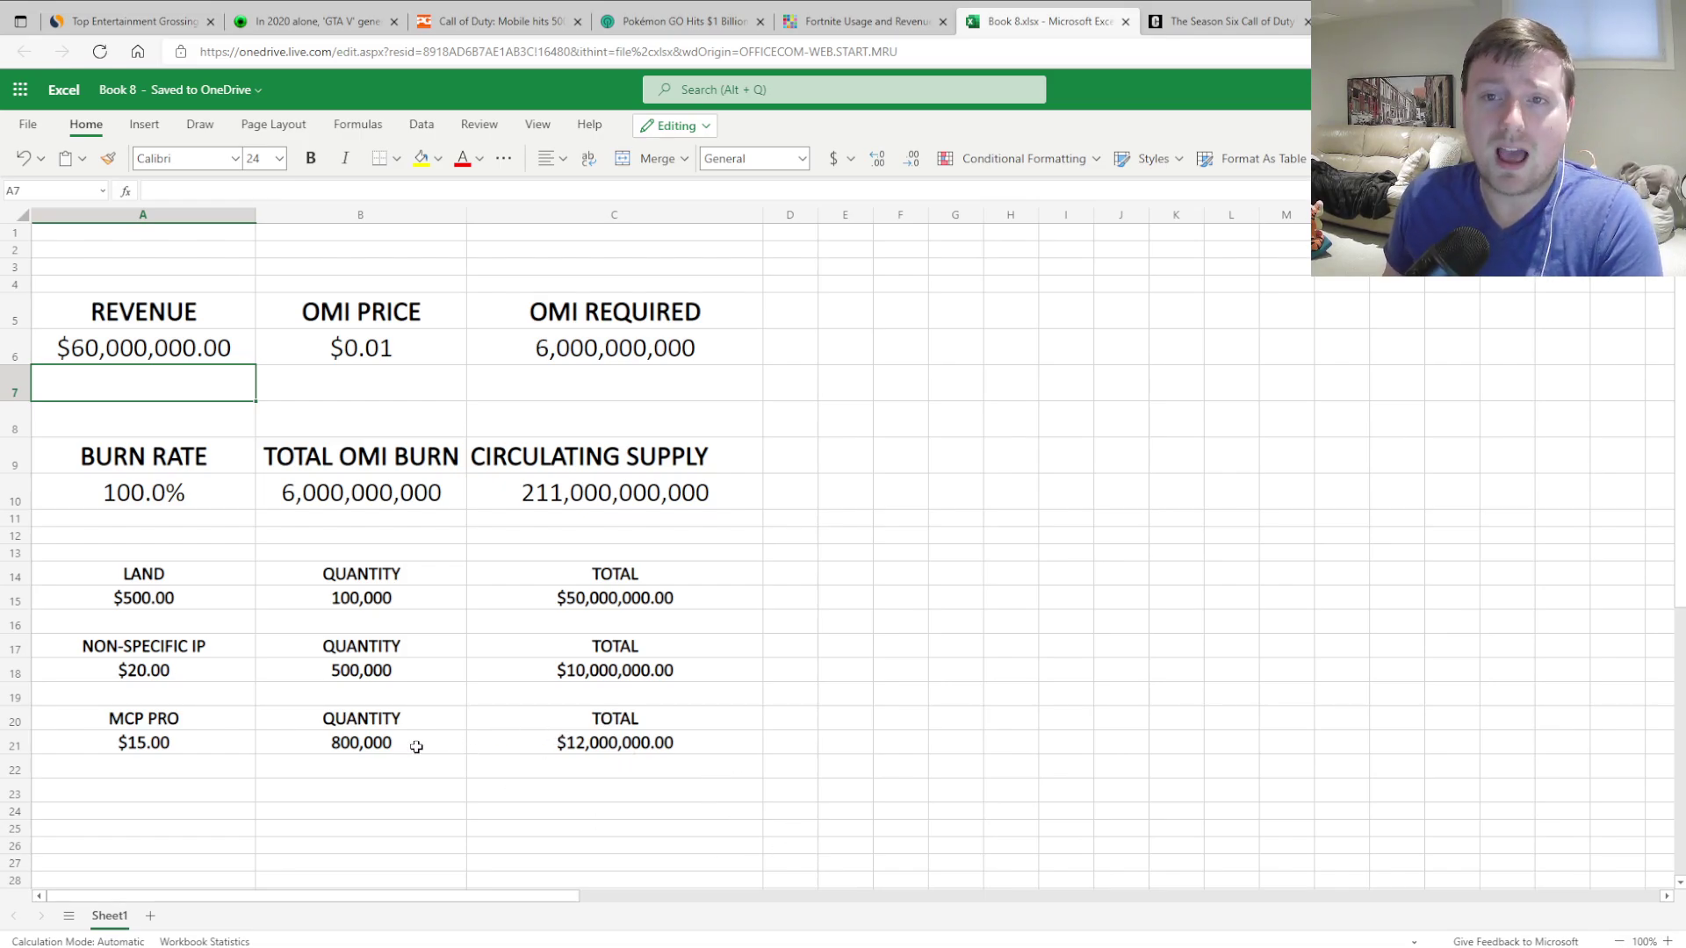
click(881, 23)
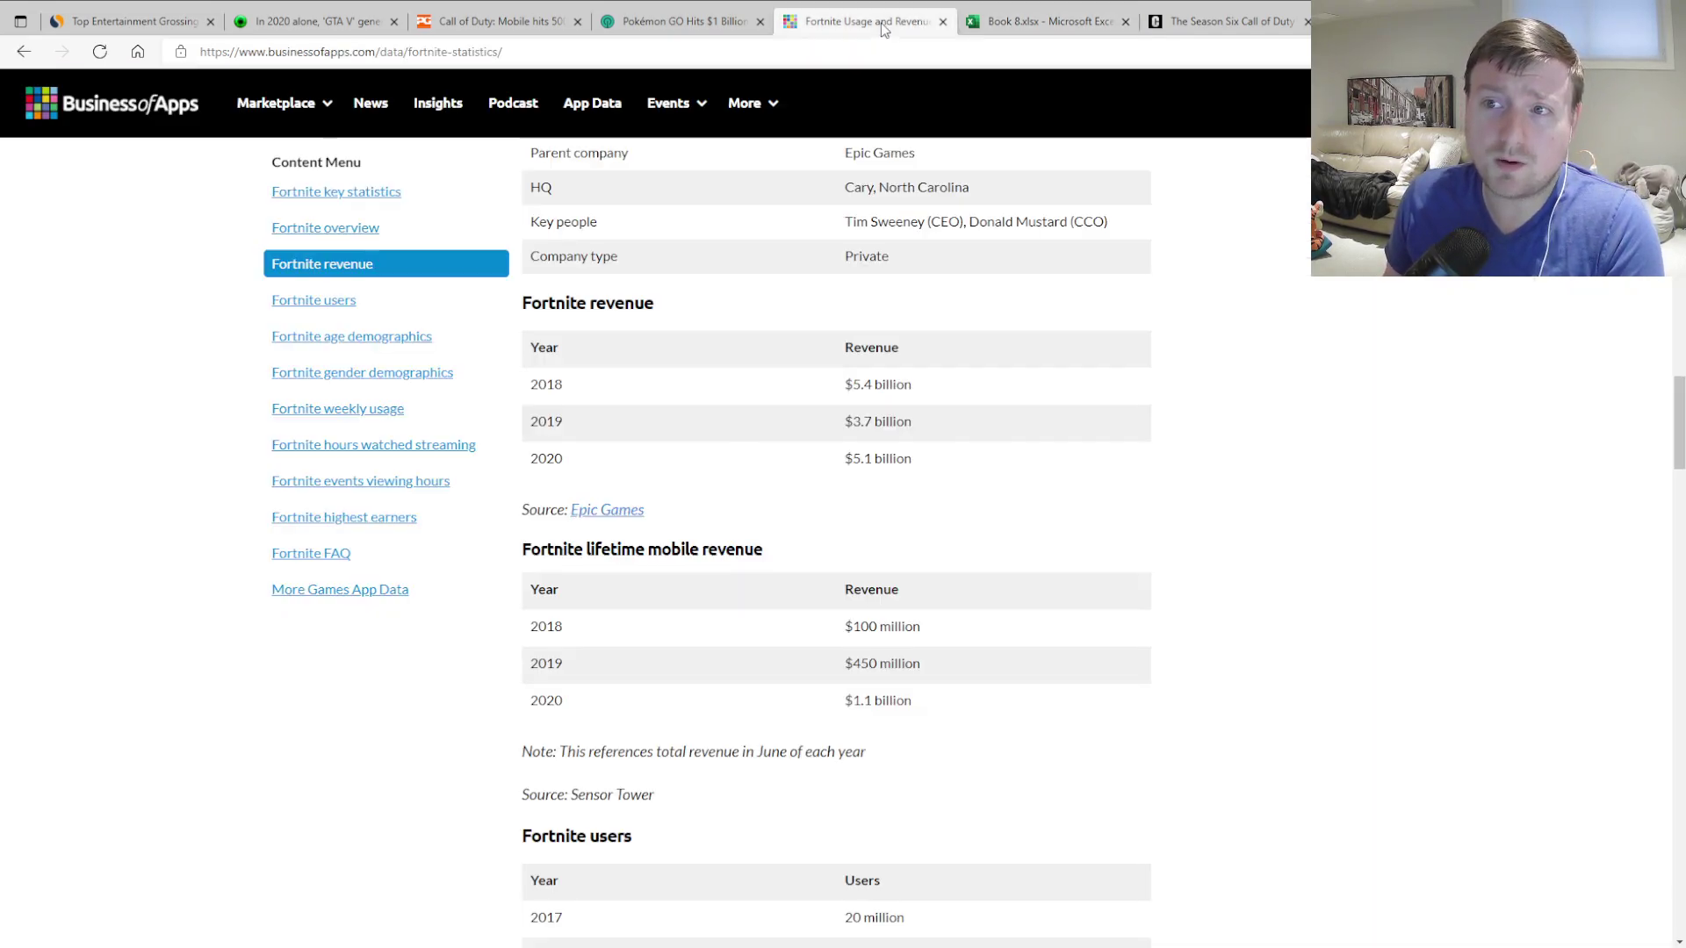
scroll(732, 744, down, 3)
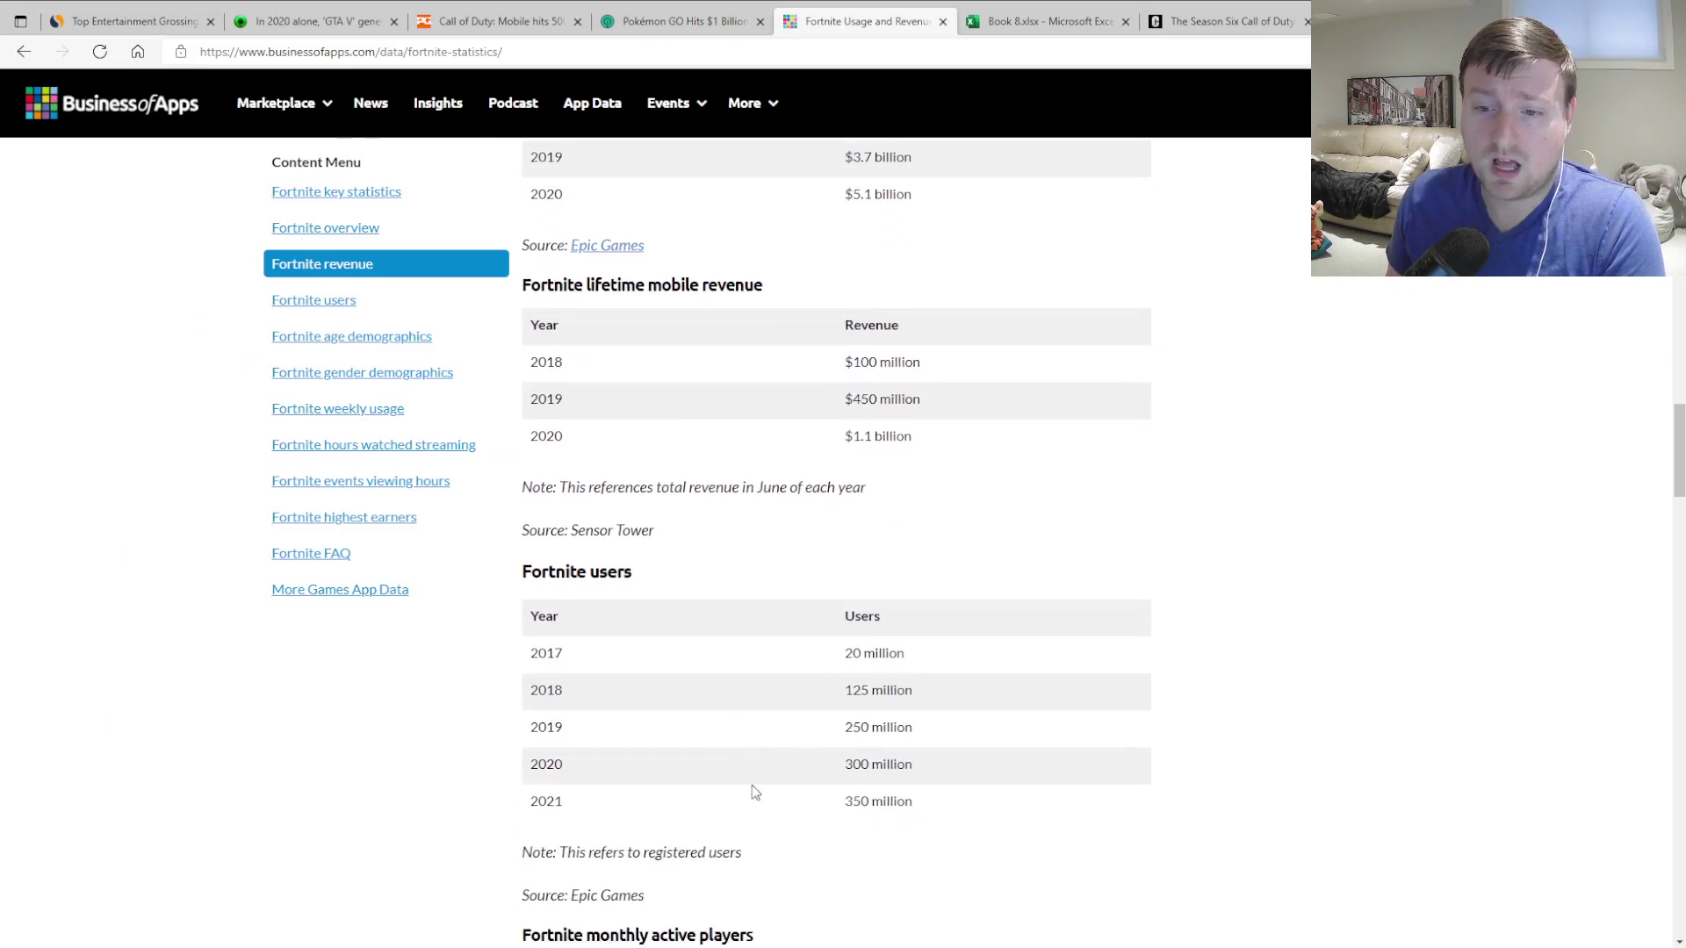
drag(845, 801, 921, 801)
click(835, 799)
scroll(781, 802, up, 7)
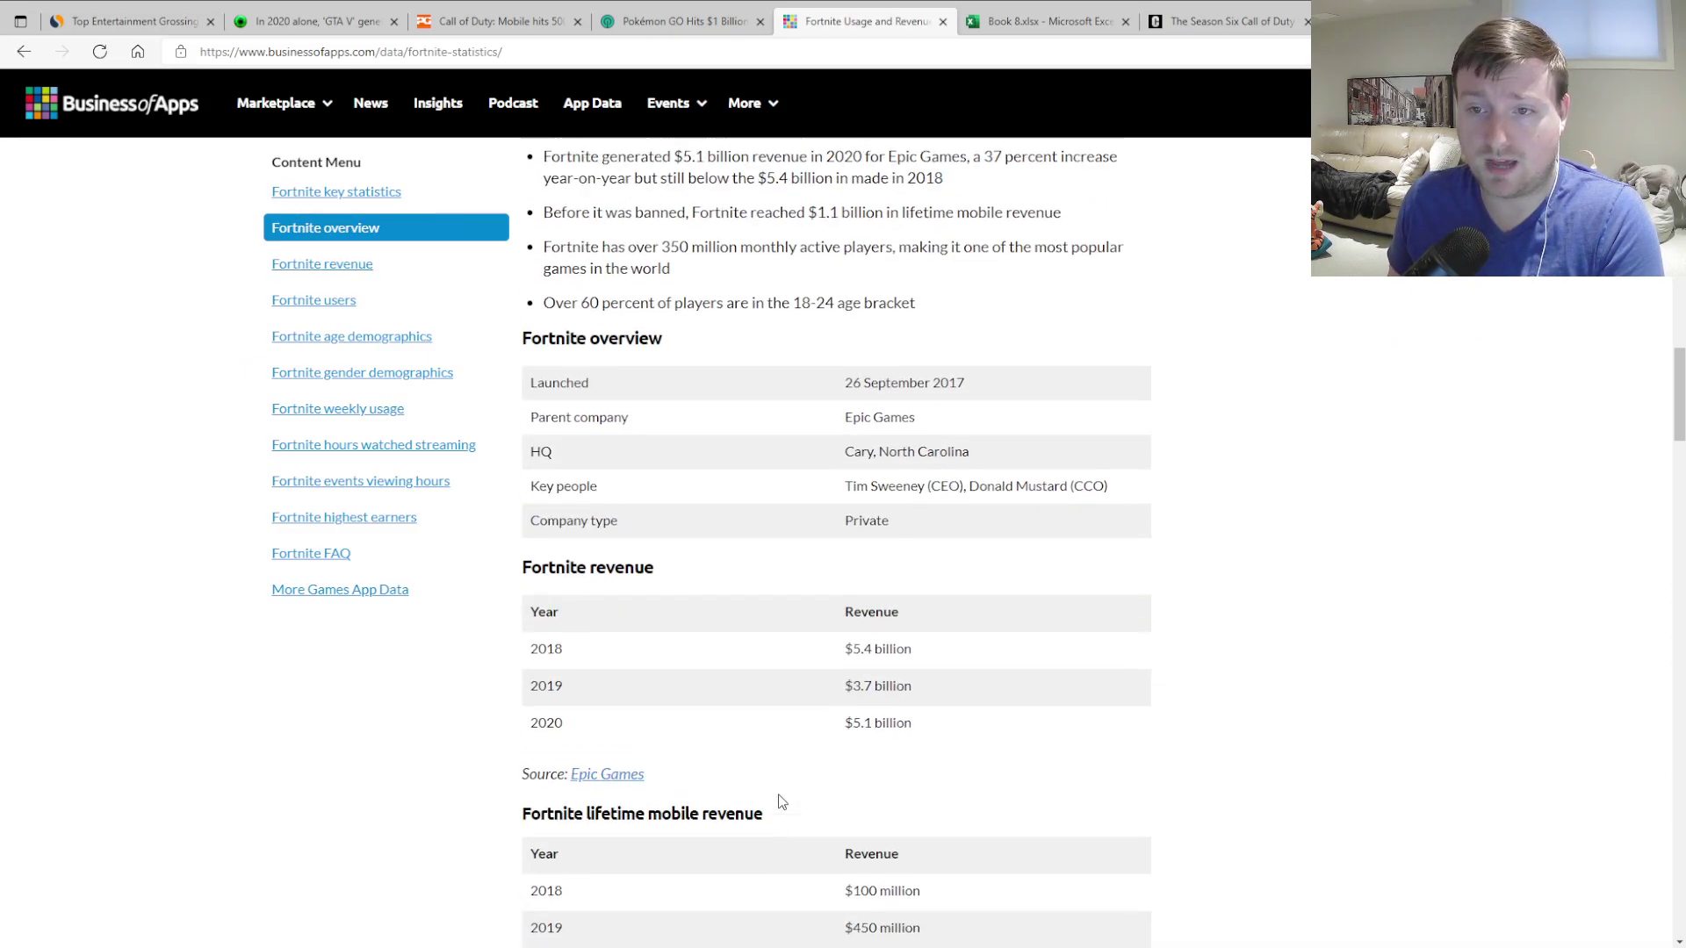
scroll(781, 802, up, 2)
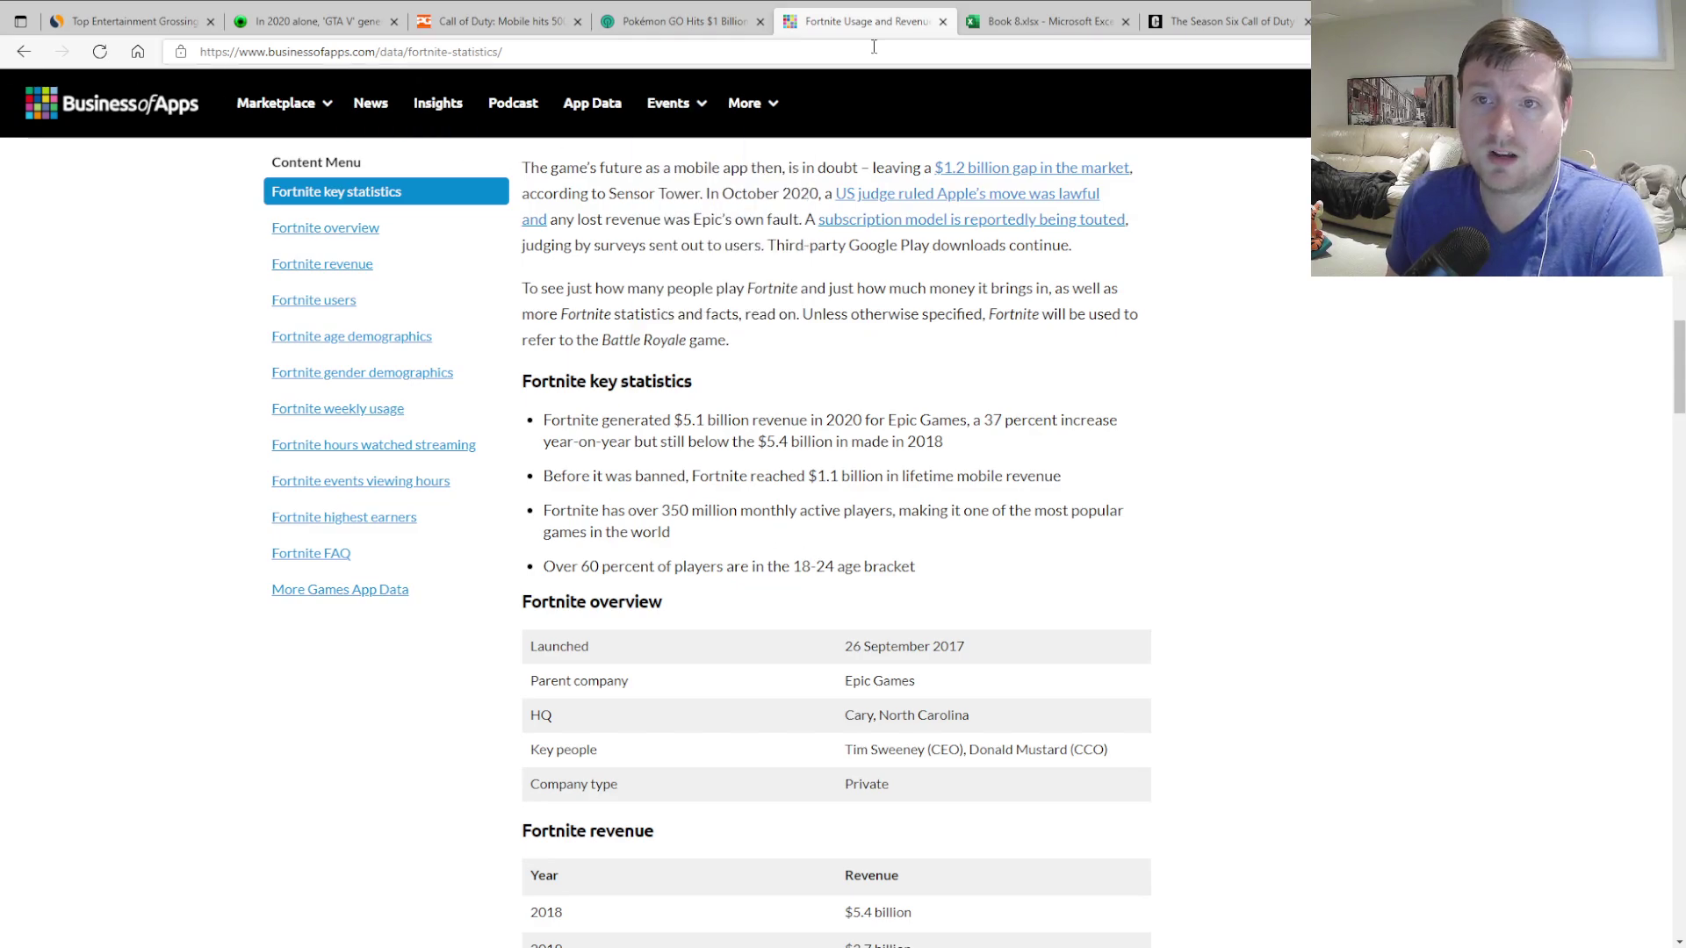
click(1007, 24)
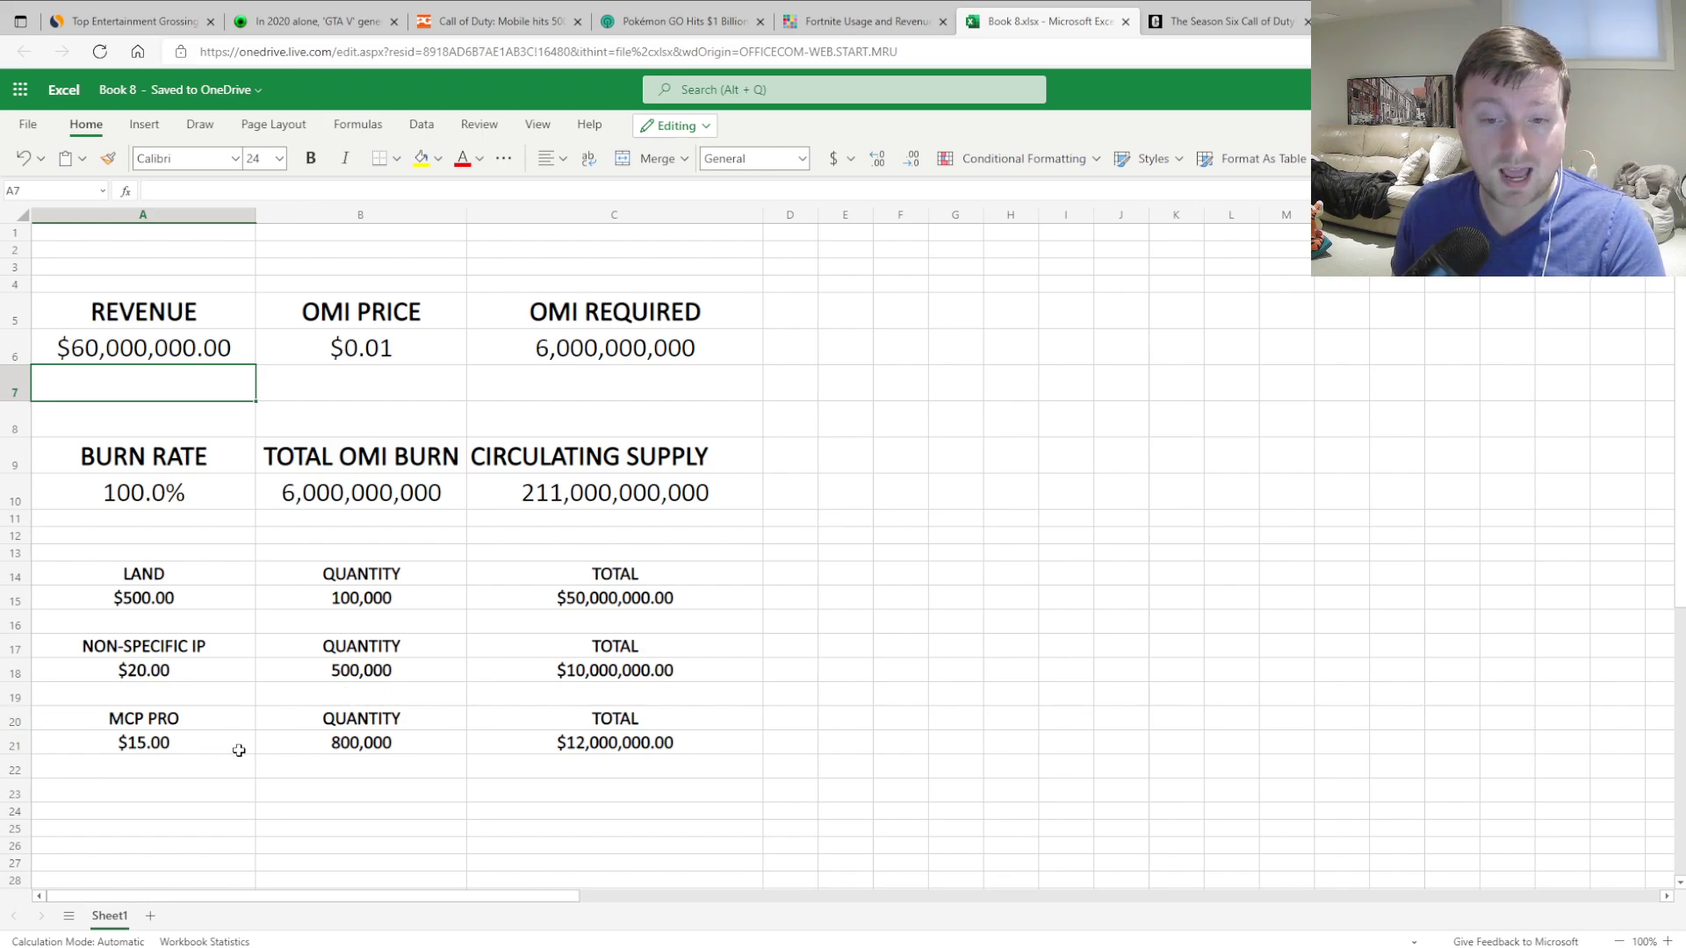
Step: Enter 35,000,000 as the MCP Pro quantity in B21, giving a $525,000,000.00 total
click(378, 745)
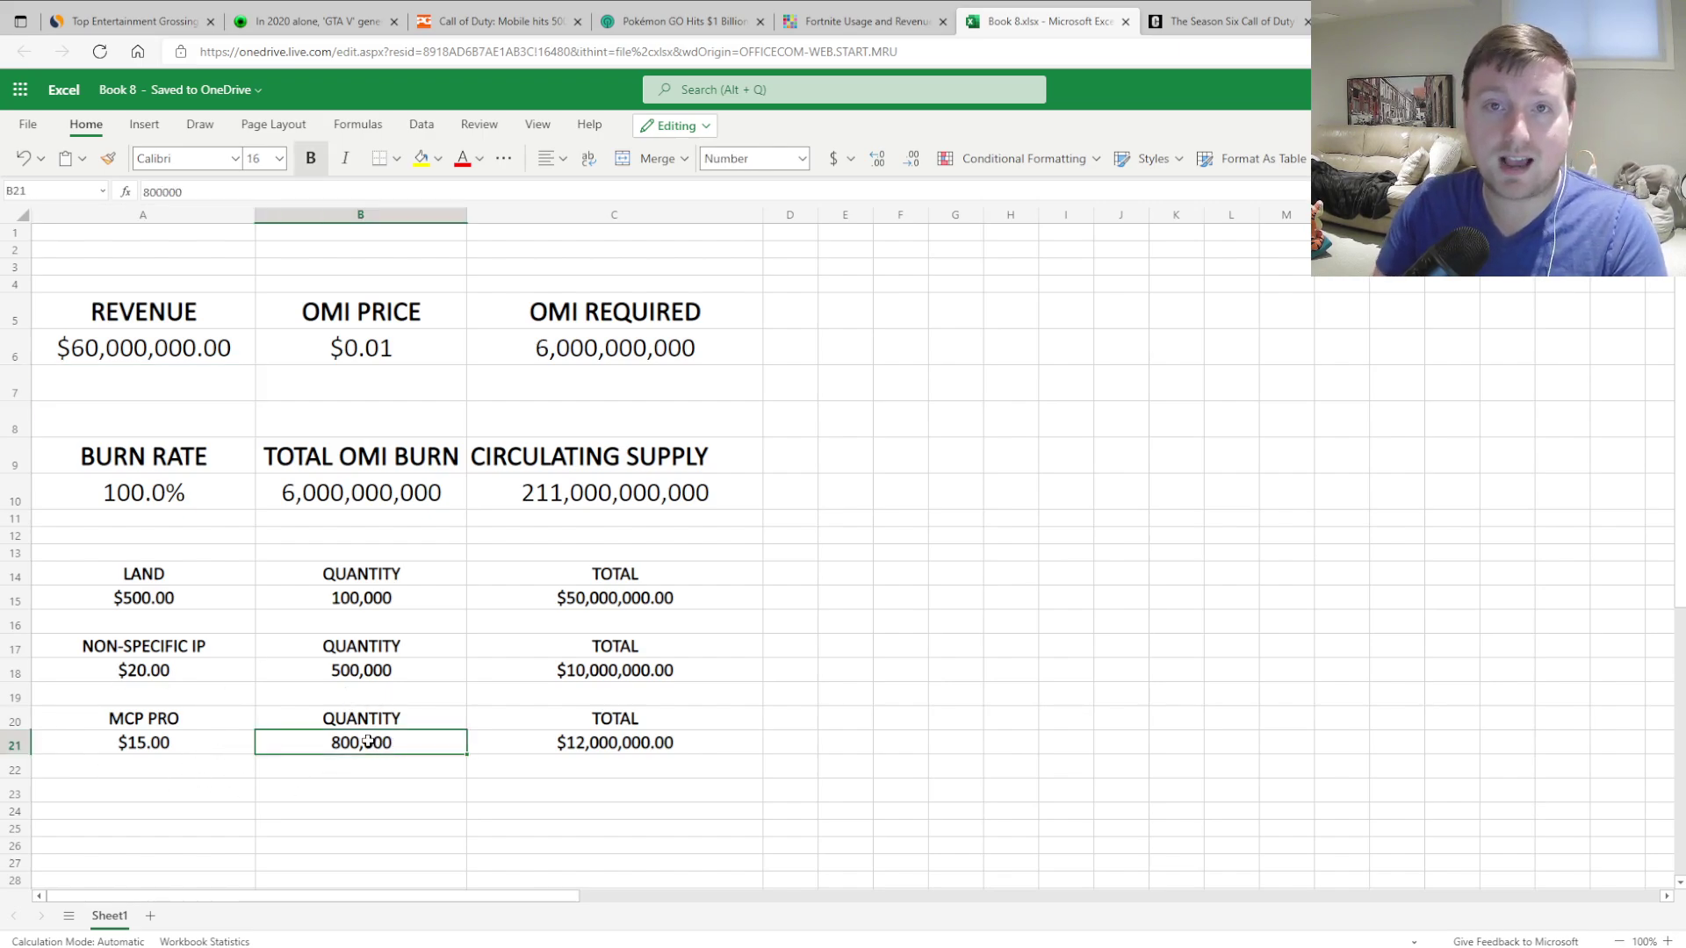
text(35000000)
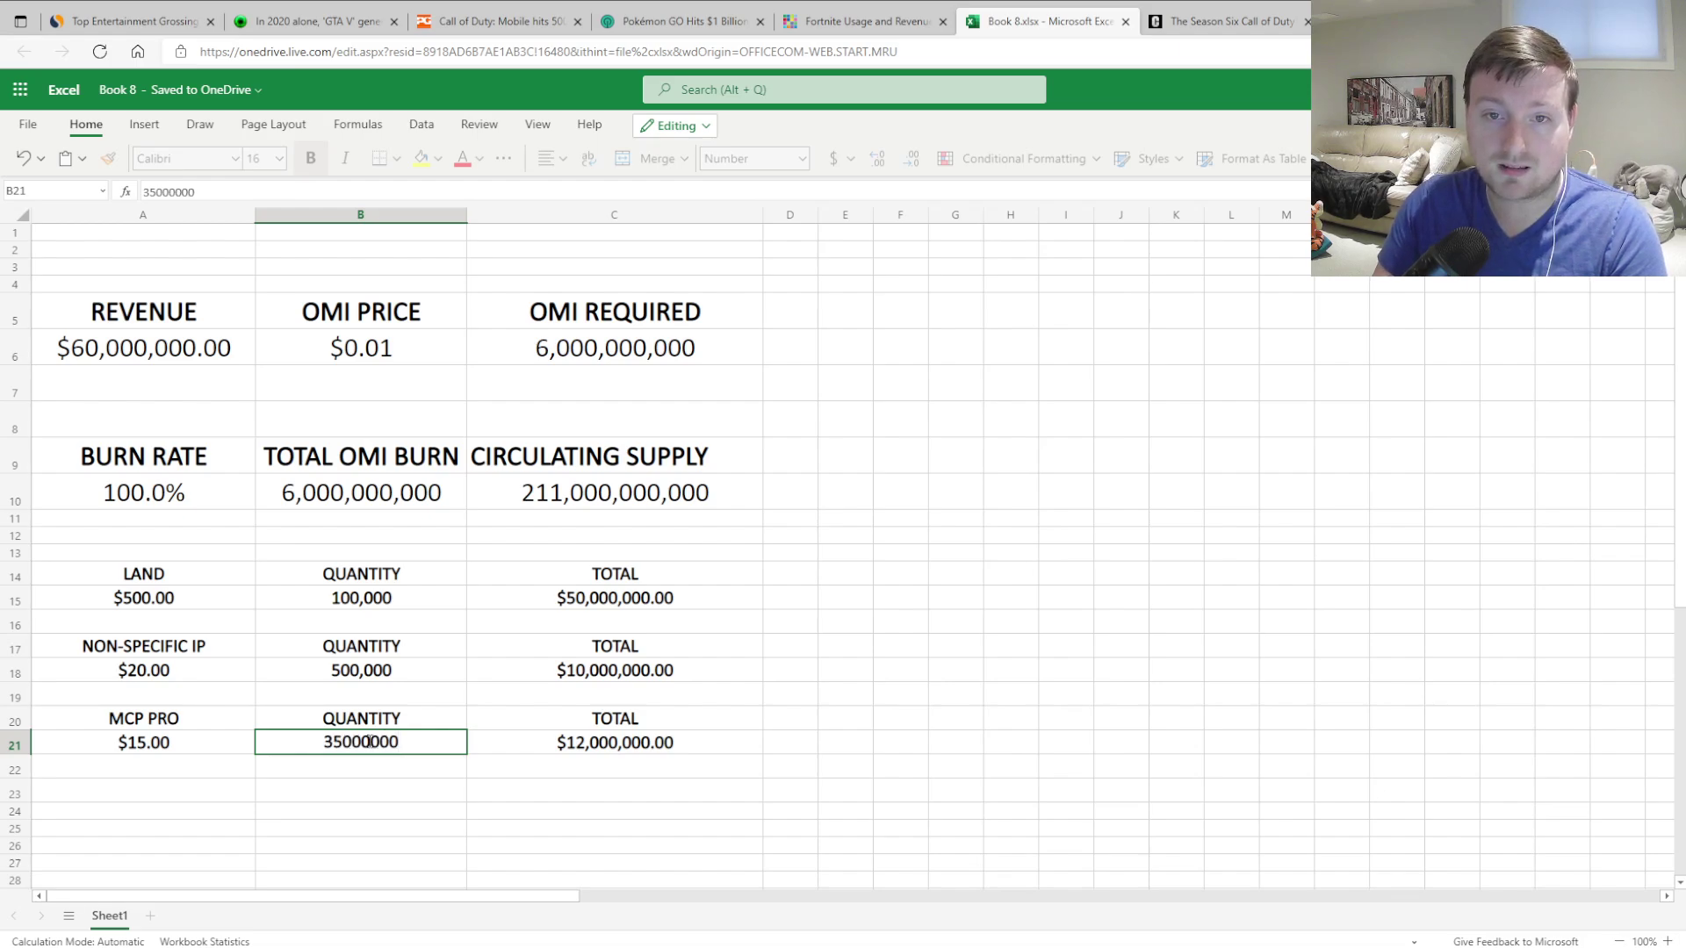
key(Return)
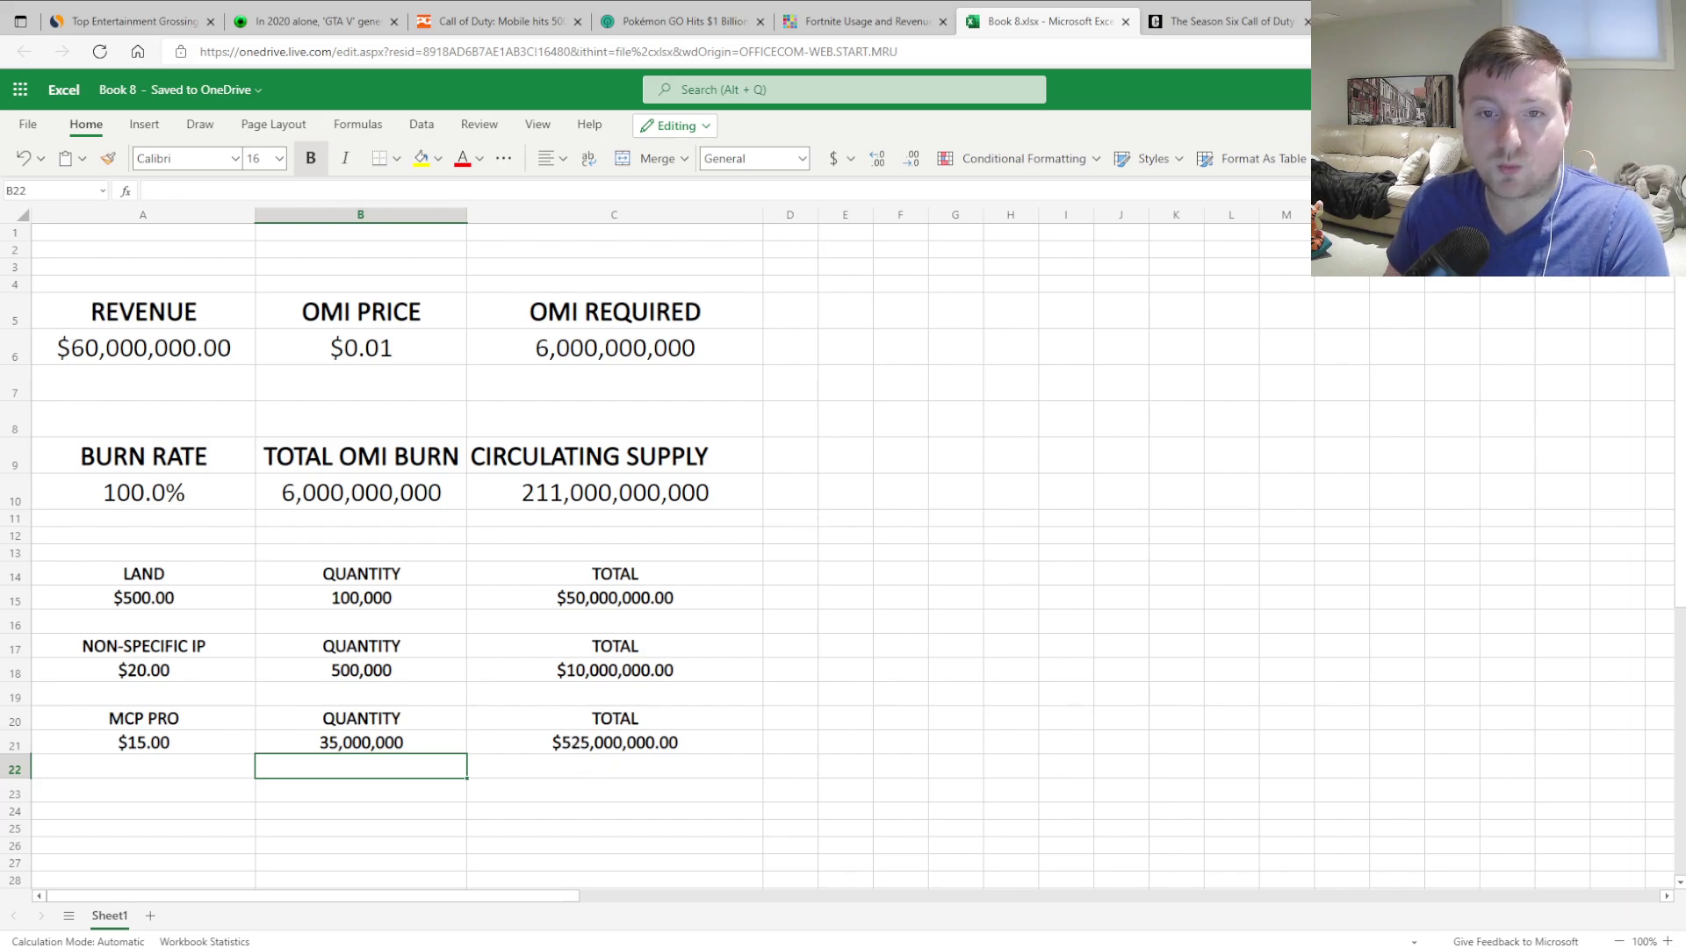
Step: Enter $525,000,000 revenue in A6, burning 52,500,000,000 OMI and leaving 164,500,000,000 circulating
click(144, 345)
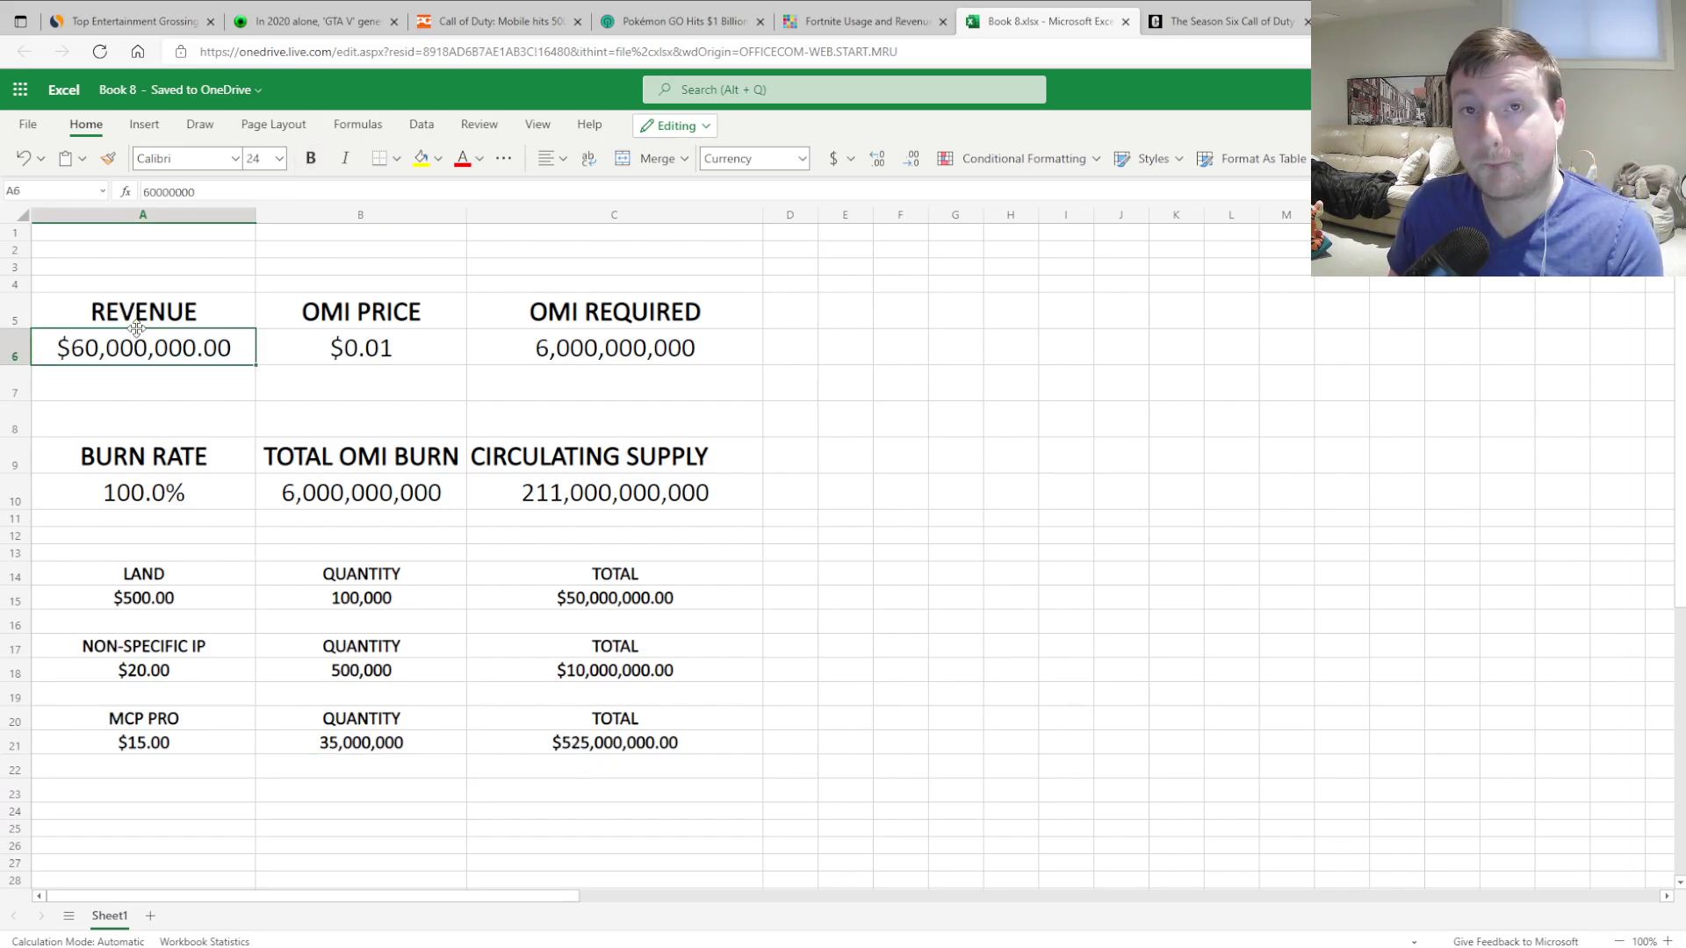
text(525)
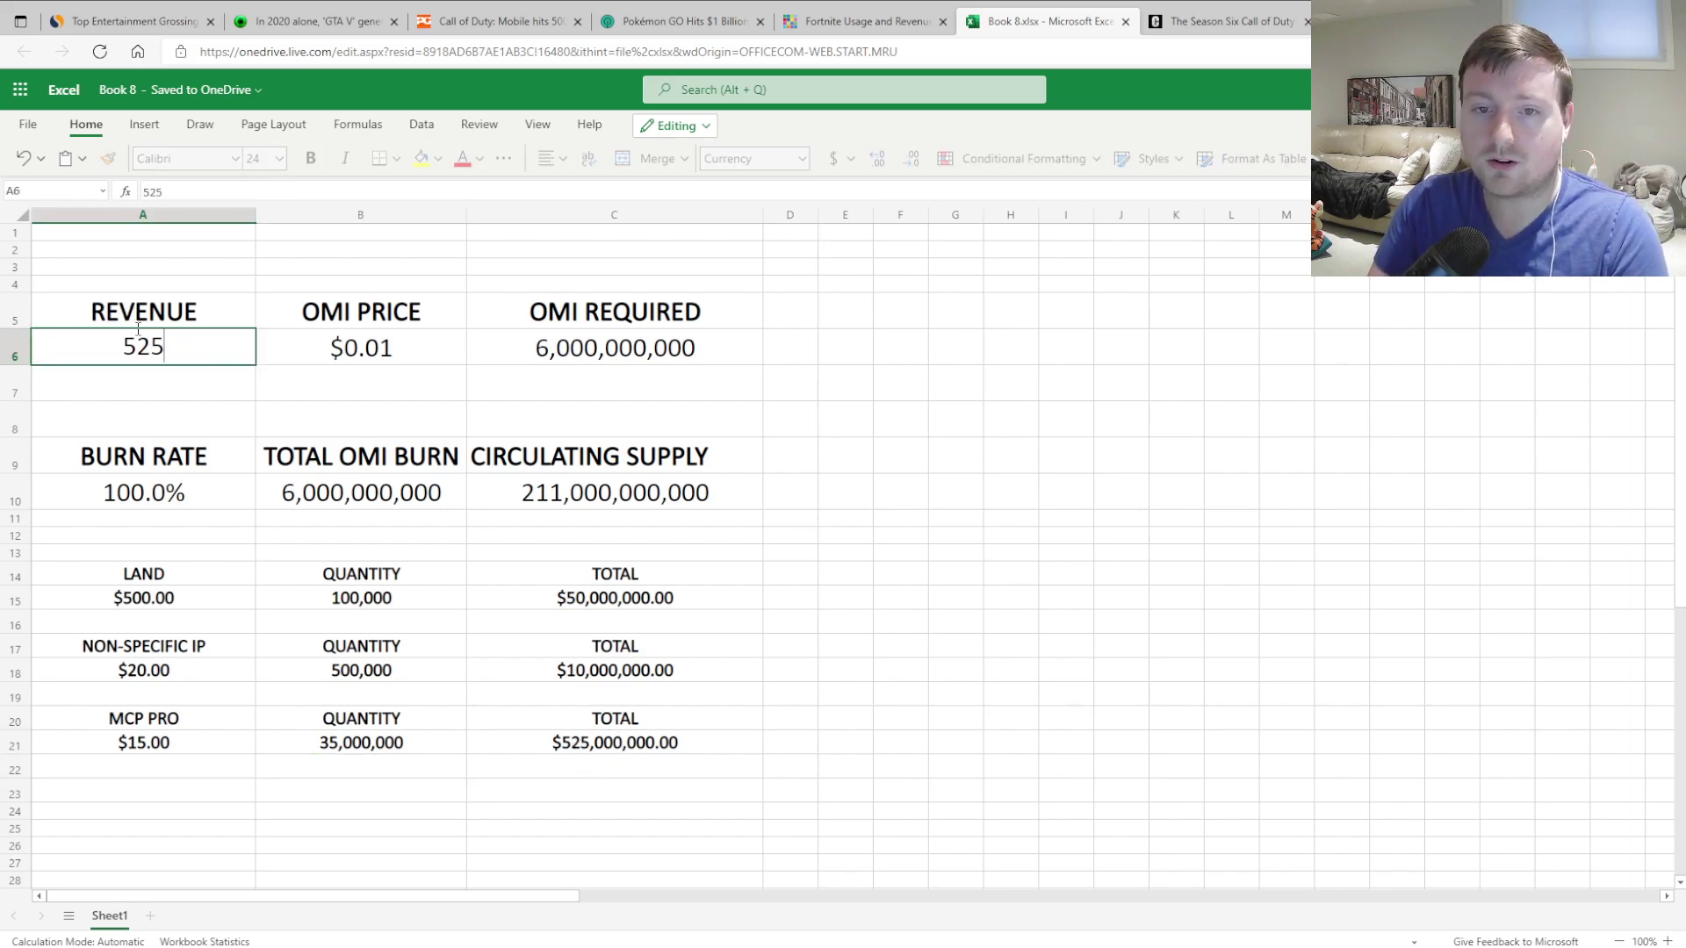
text(,000,000000)
key(Return)
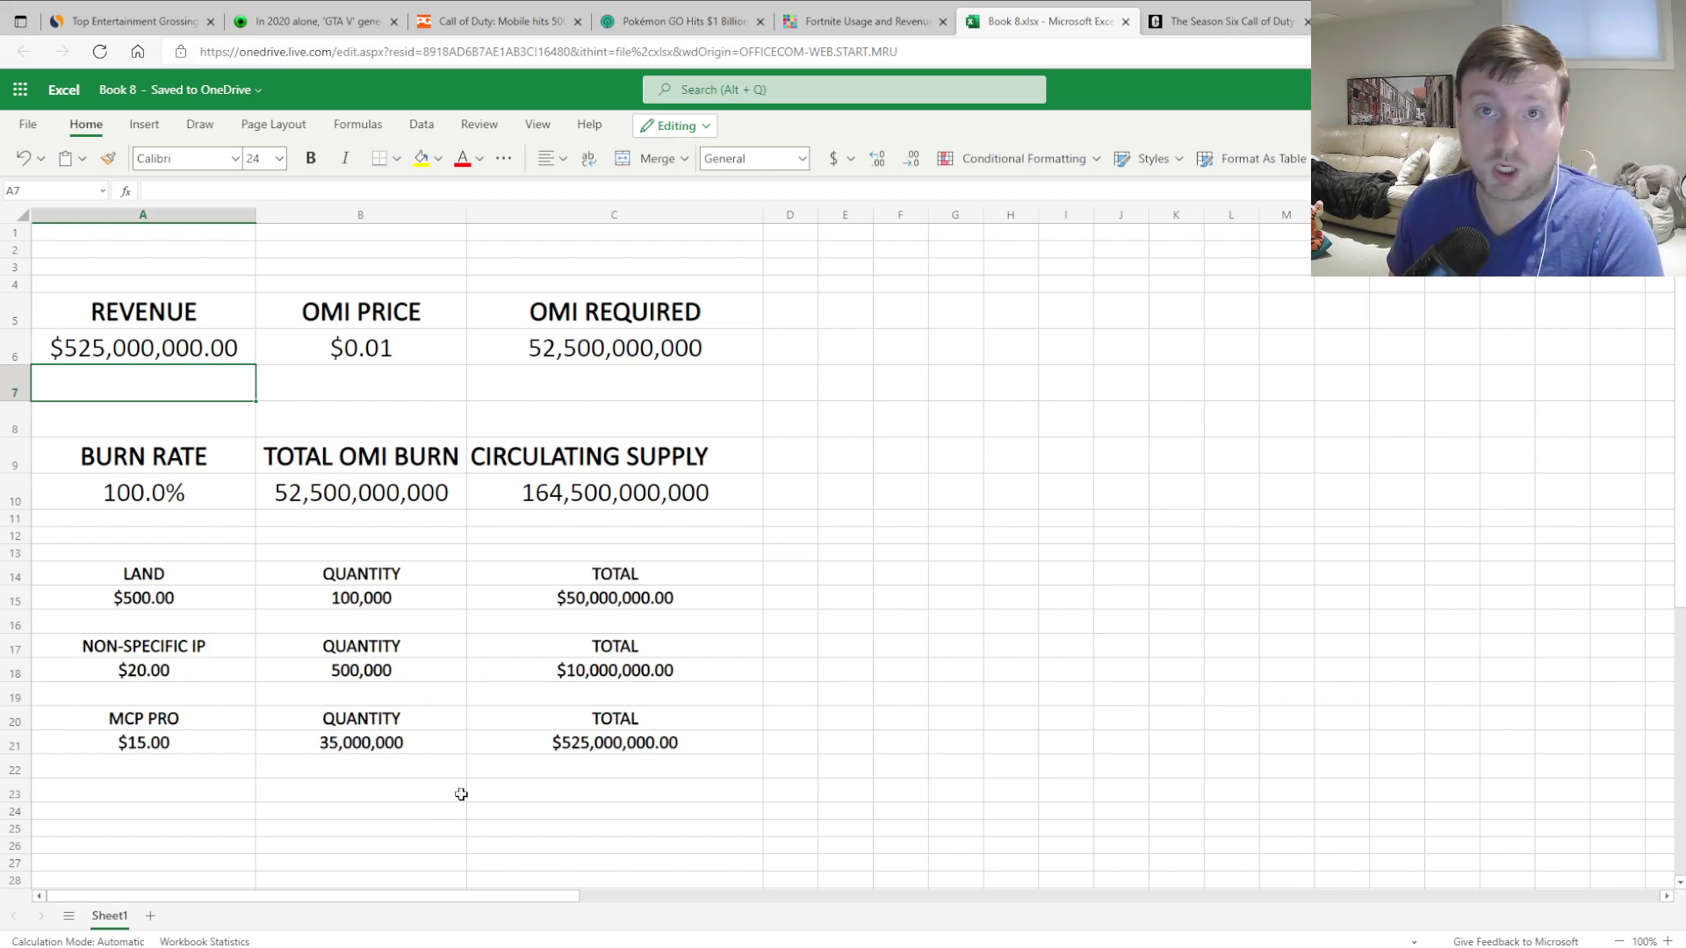
click(354, 747)
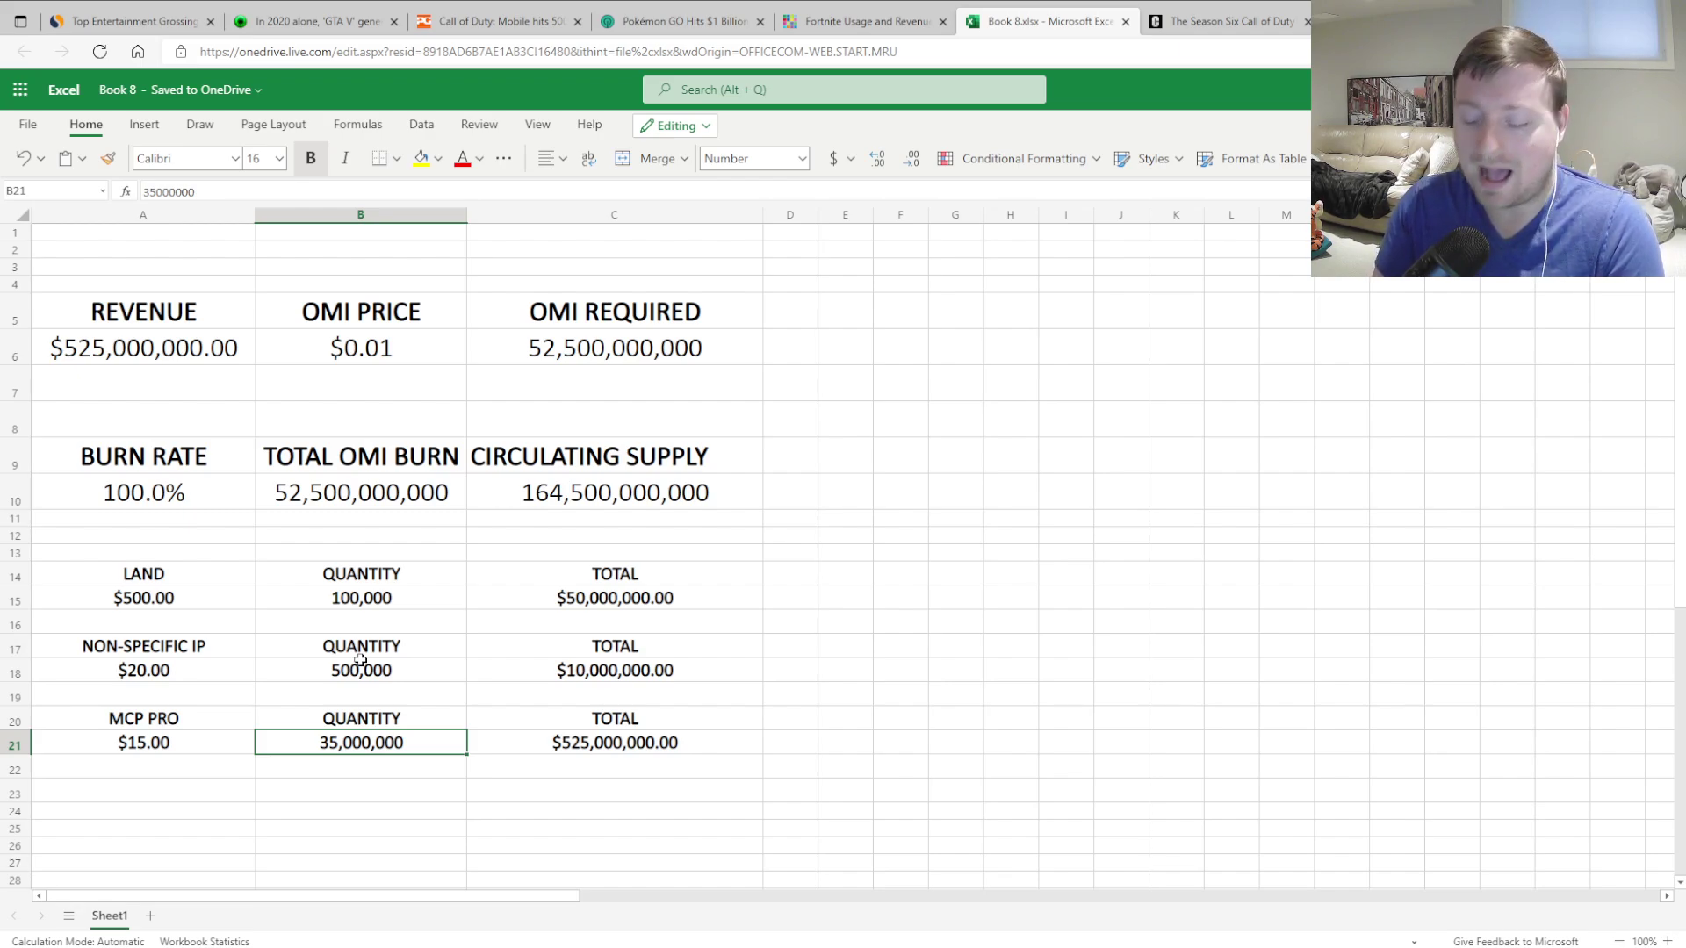
Step: Set the MCP Pro quantity to 3,500,000 and revenue to $600,000,000, leaving 157,000,000,000 circulating
text(3500000)
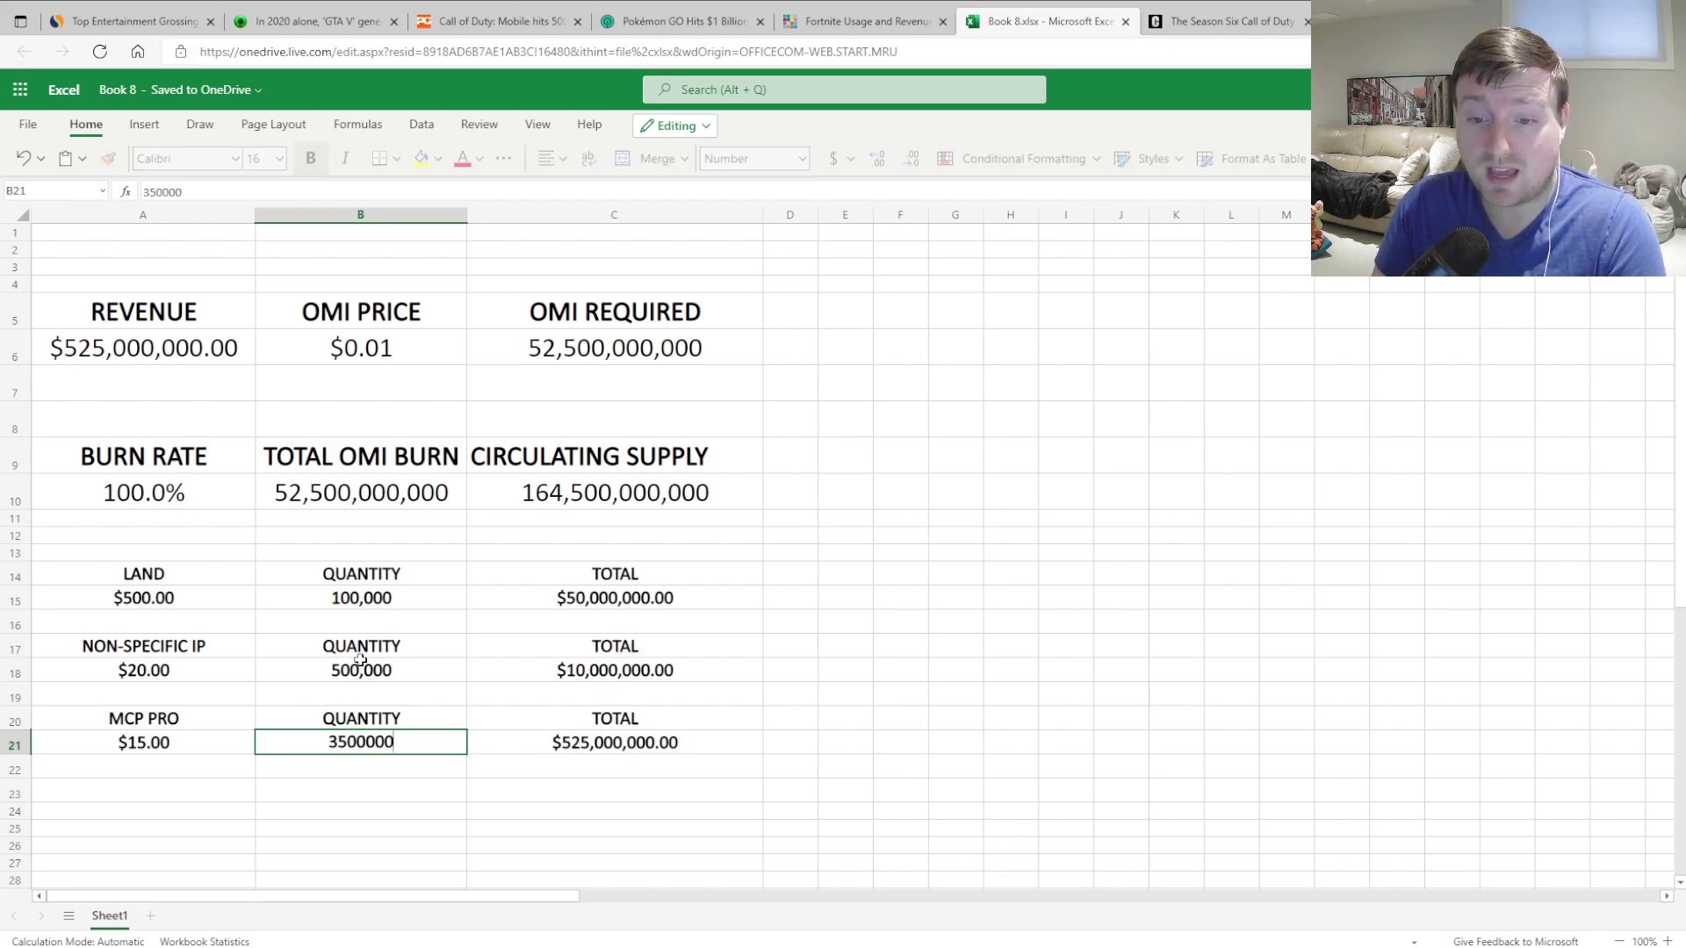
key(Return)
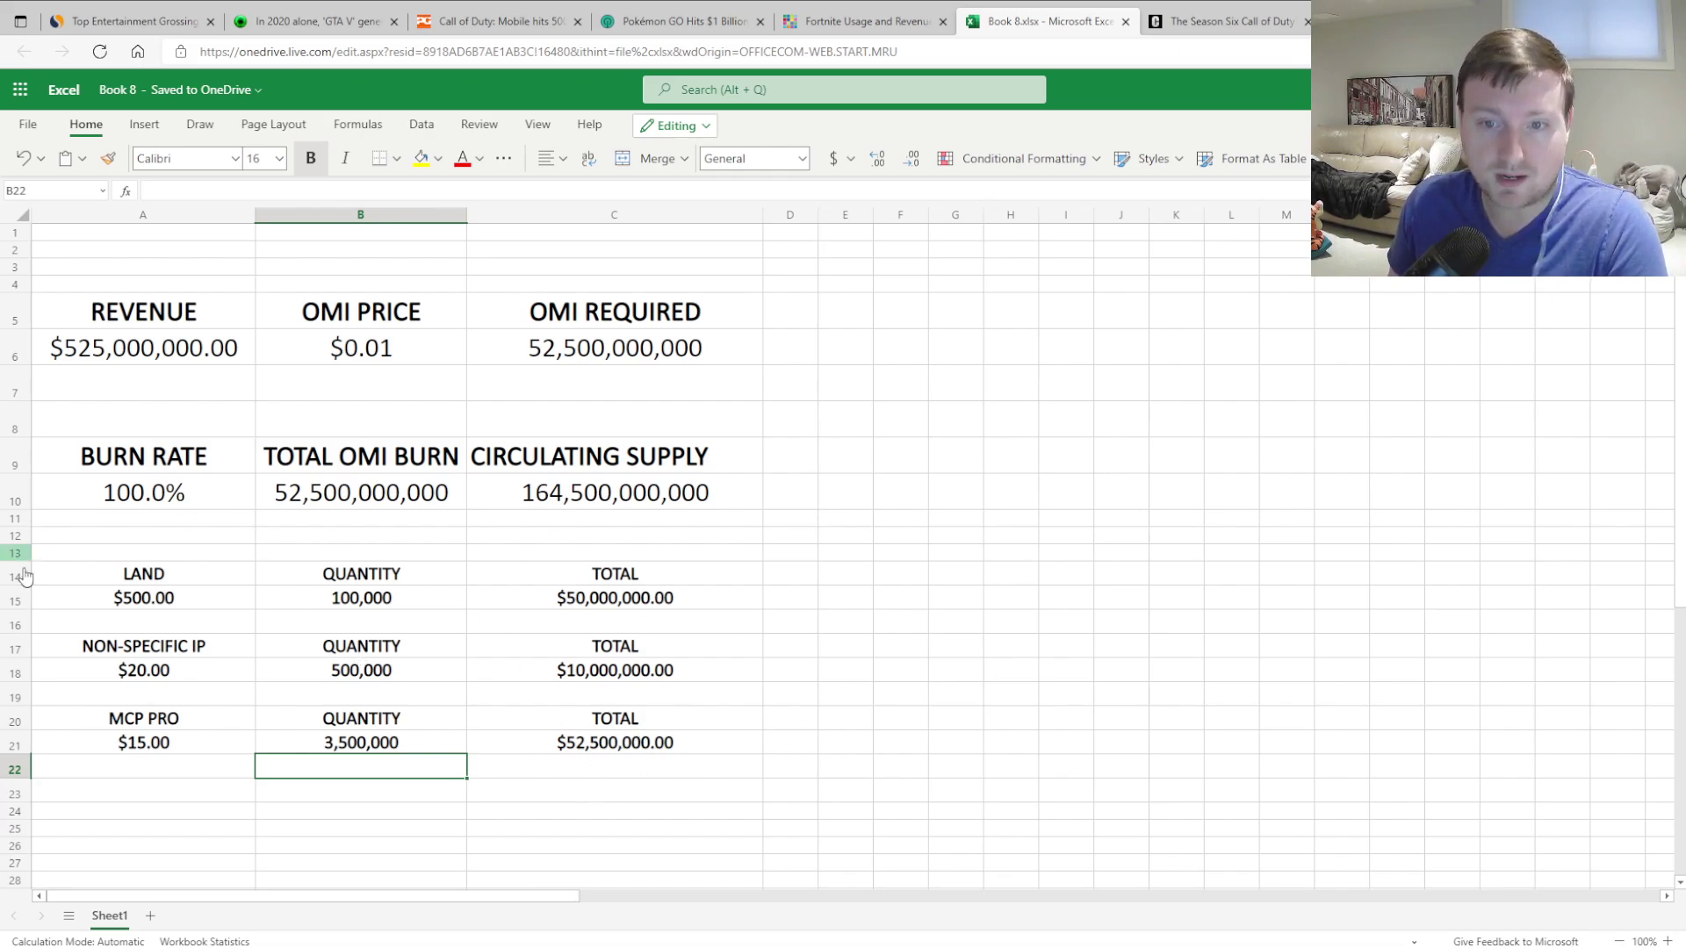
click(136, 348)
text(6)
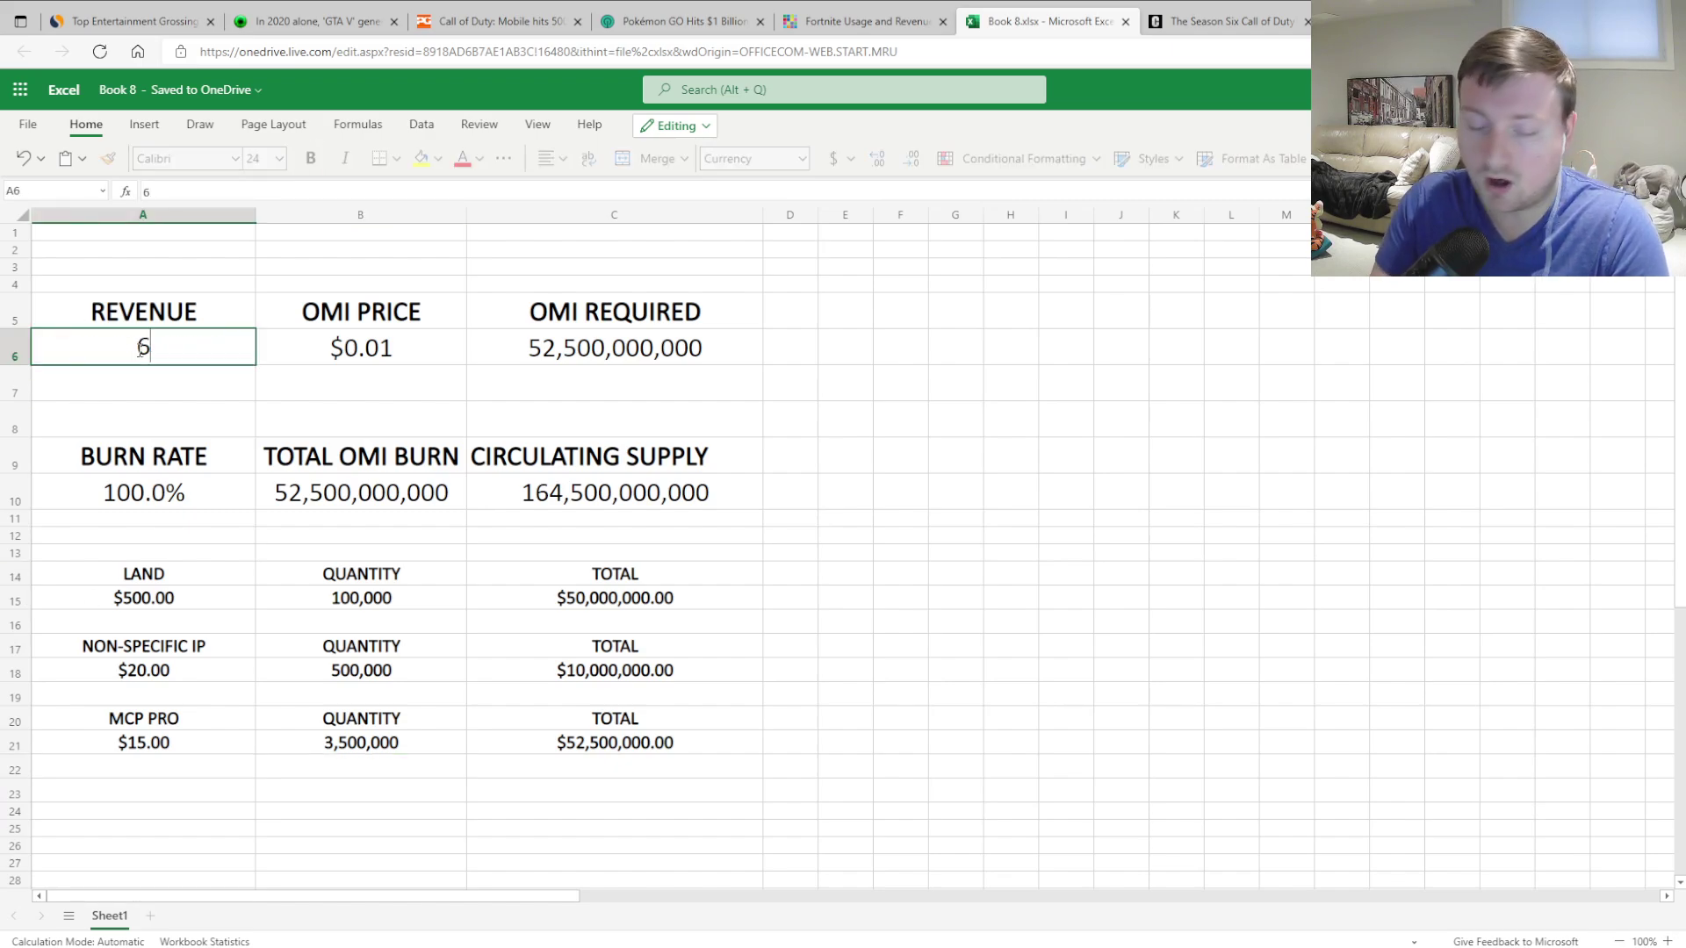
text(00,000,000000)
key(Return)
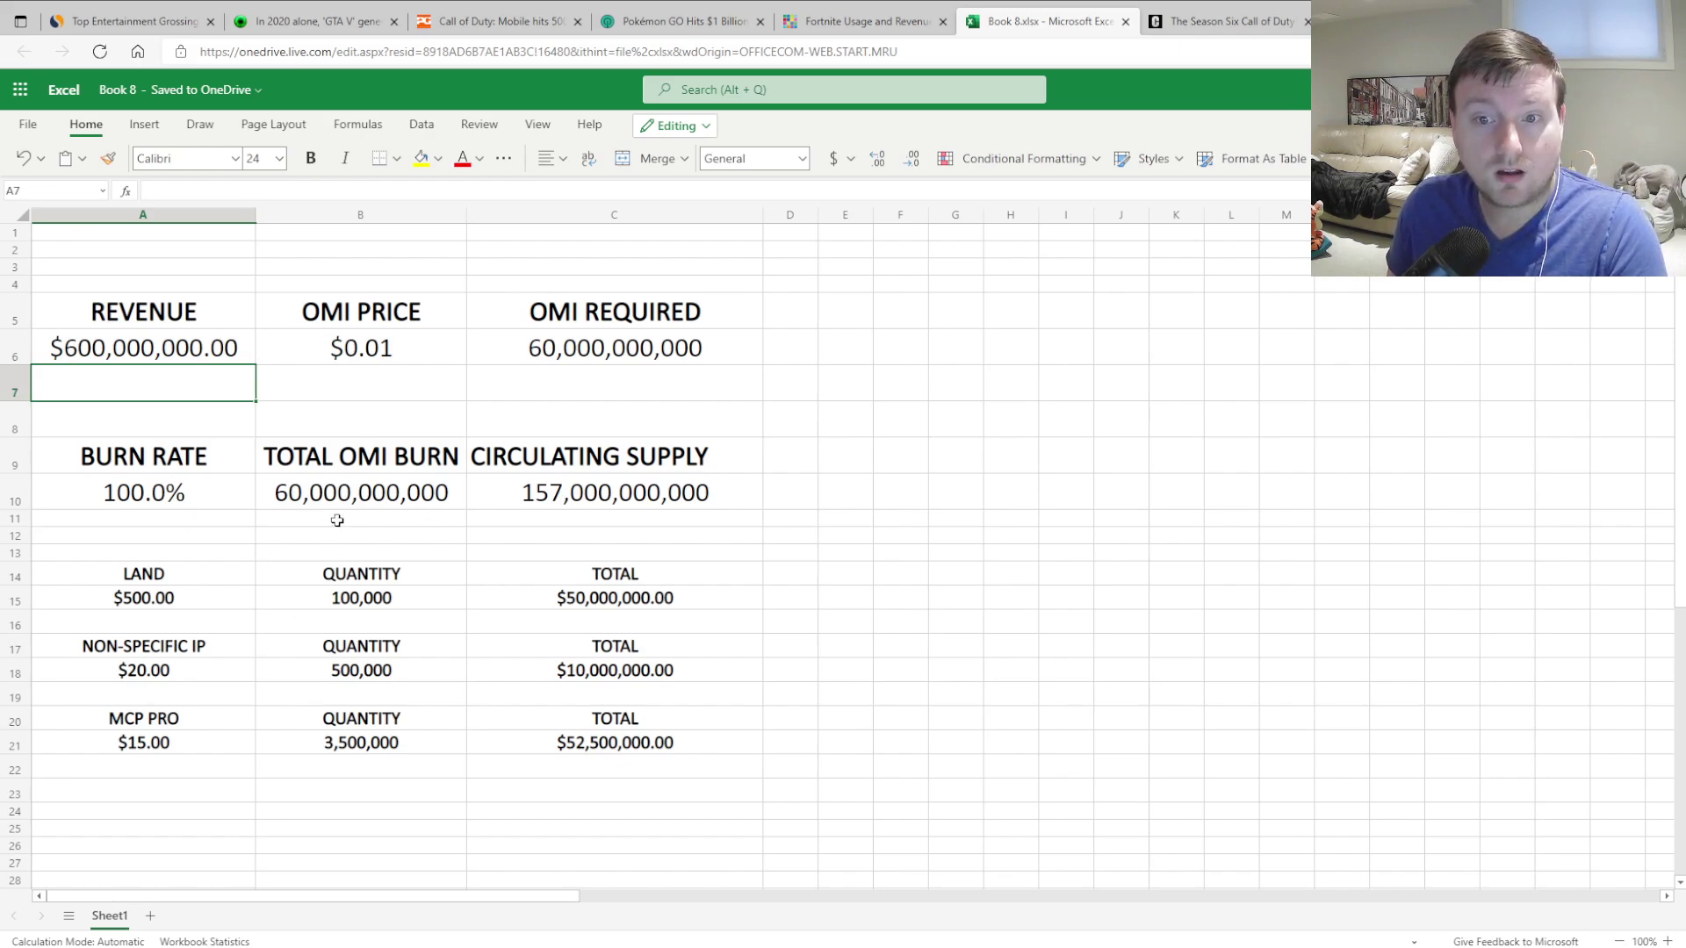
Step: Edit the OMI price in B6 from $0.01 to $0.05, leaving 205,000,000,000 circulating
click(351, 358)
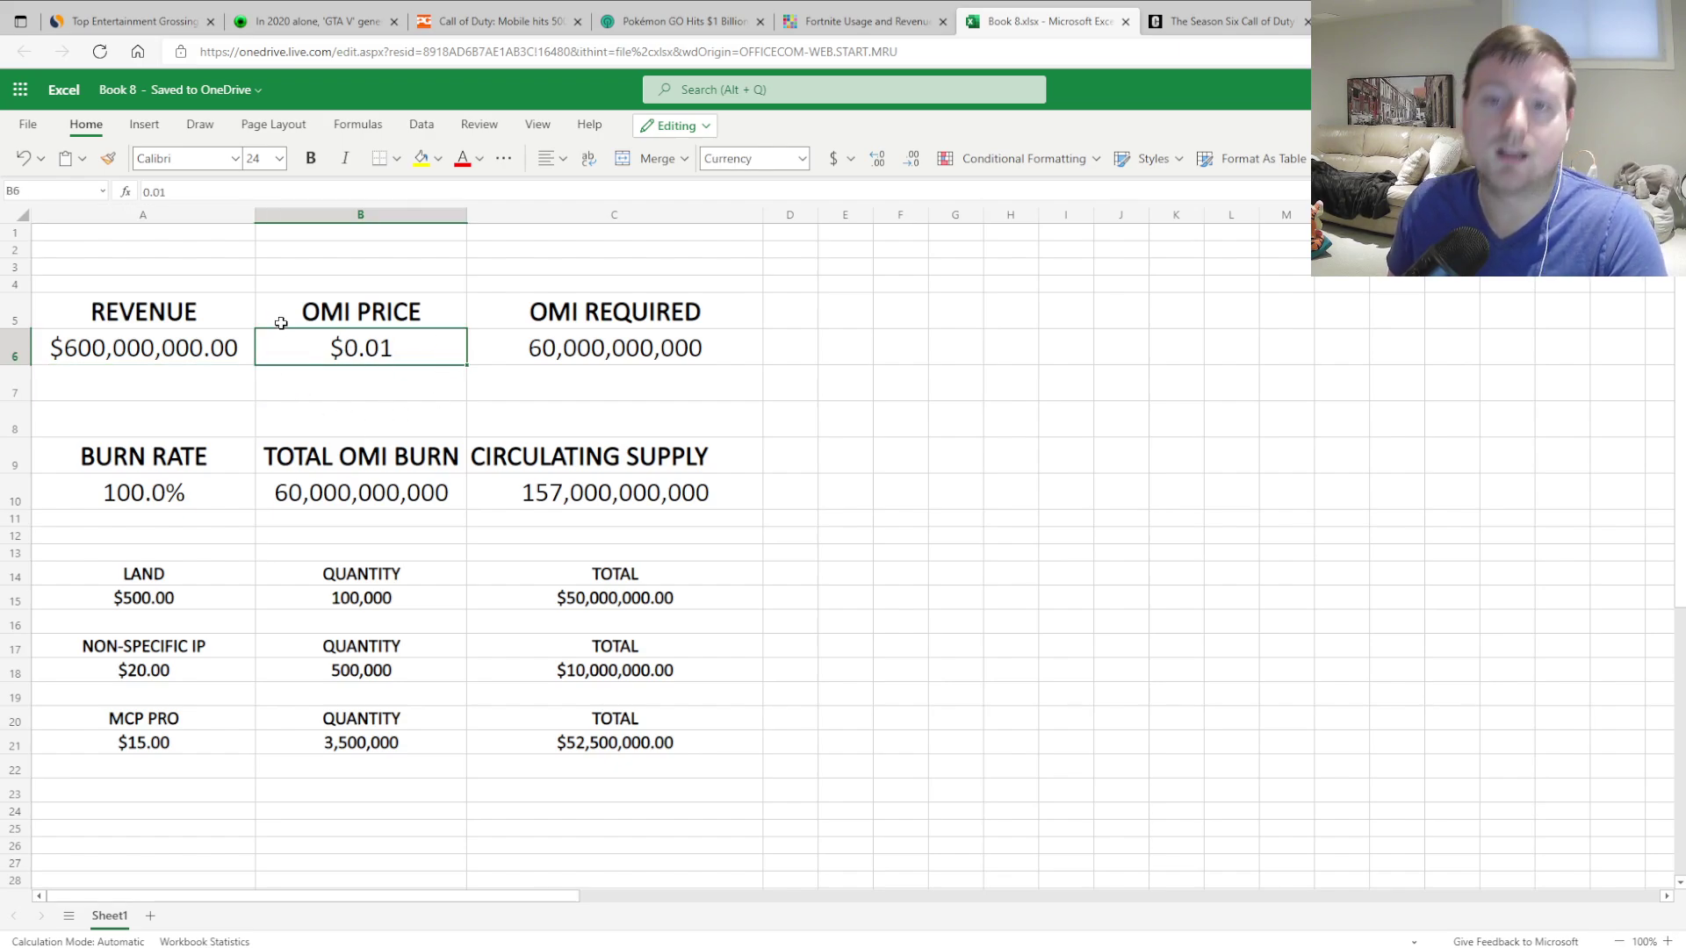
click(199, 192)
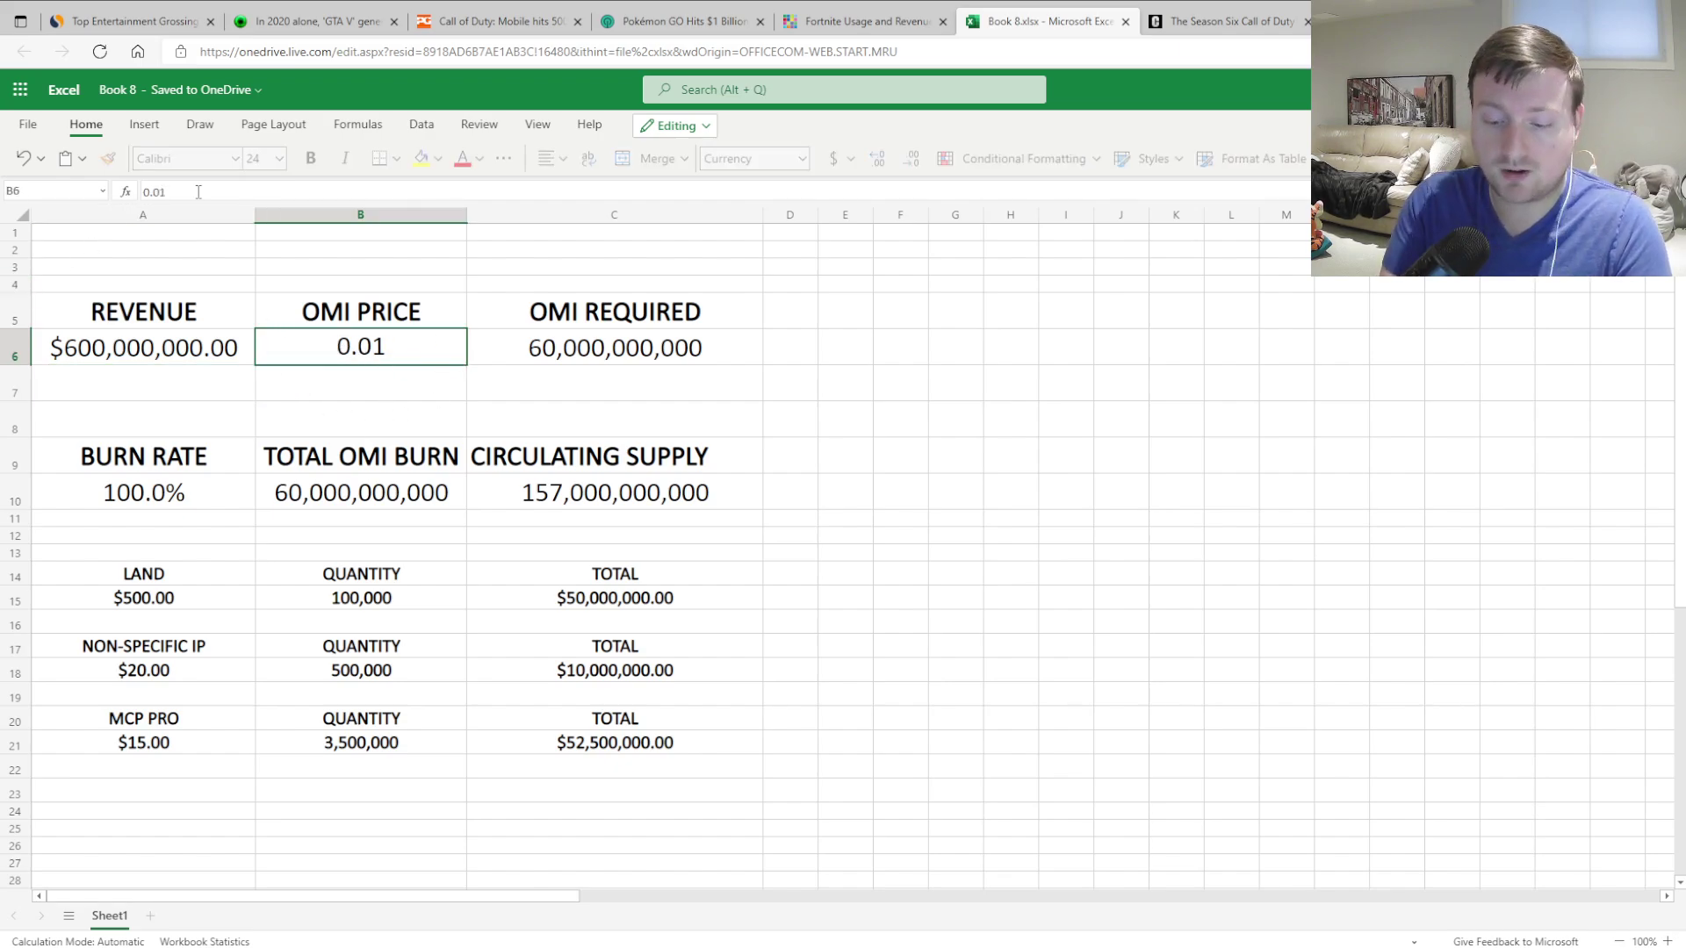
key(BackSpace)
text(5)
key(Return)
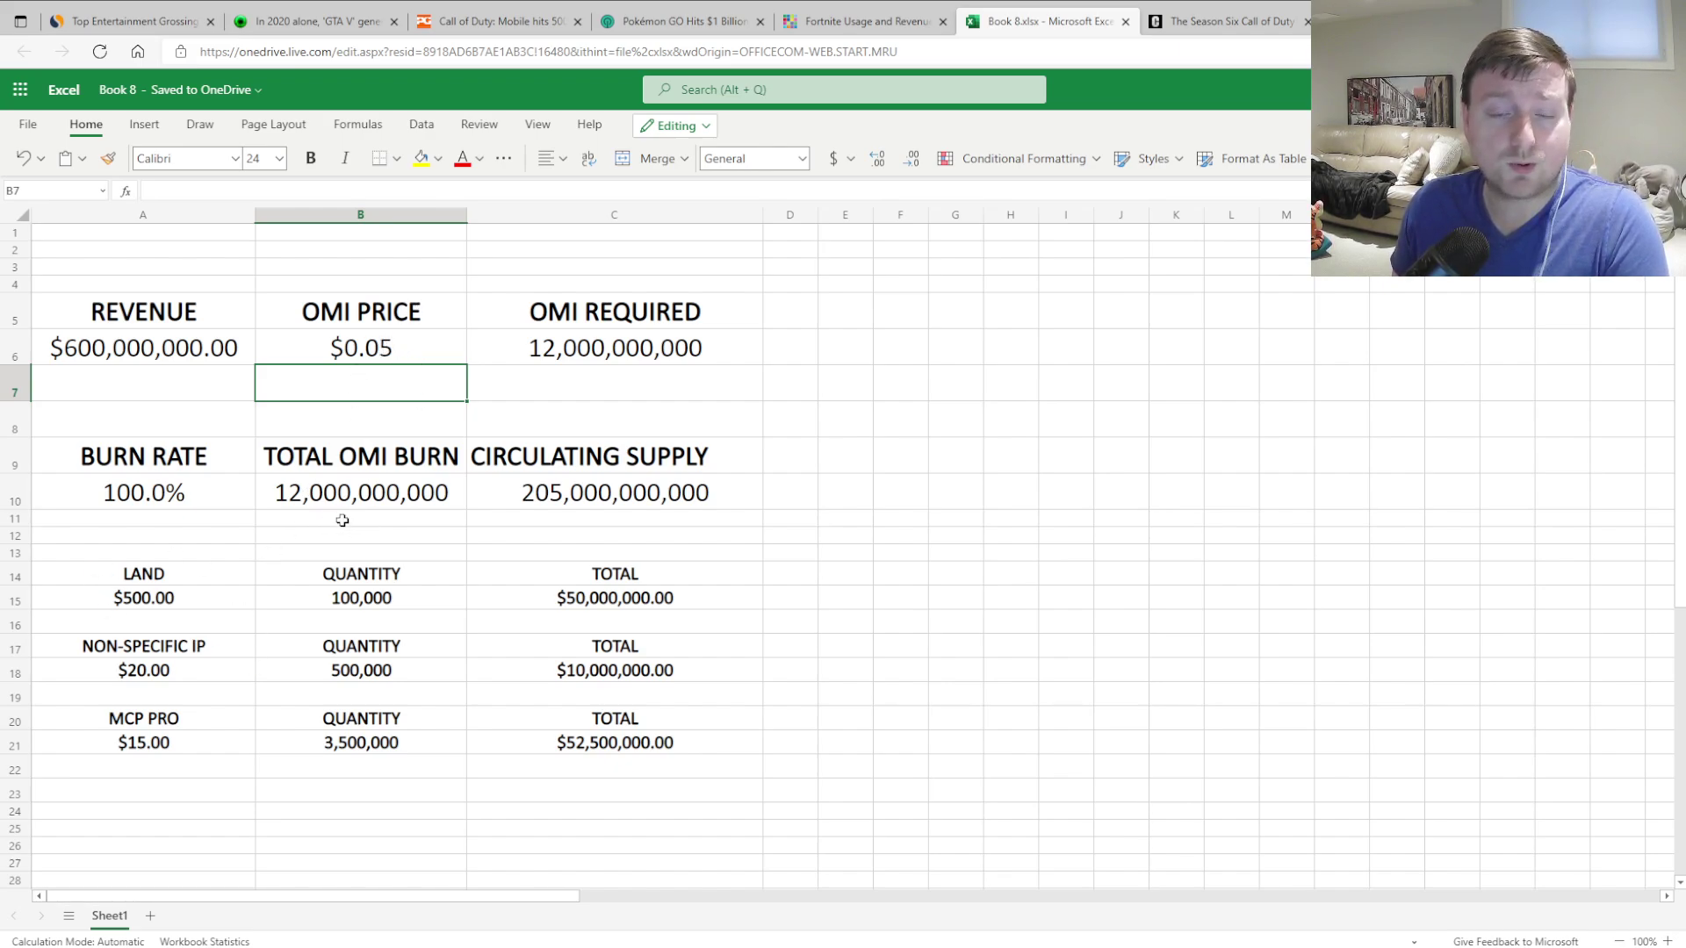
Step: Edit the OMI price in B6 from $0.05 back to $0.01, restoring 157,000,000,000 circulating
click(380, 353)
click(259, 181)
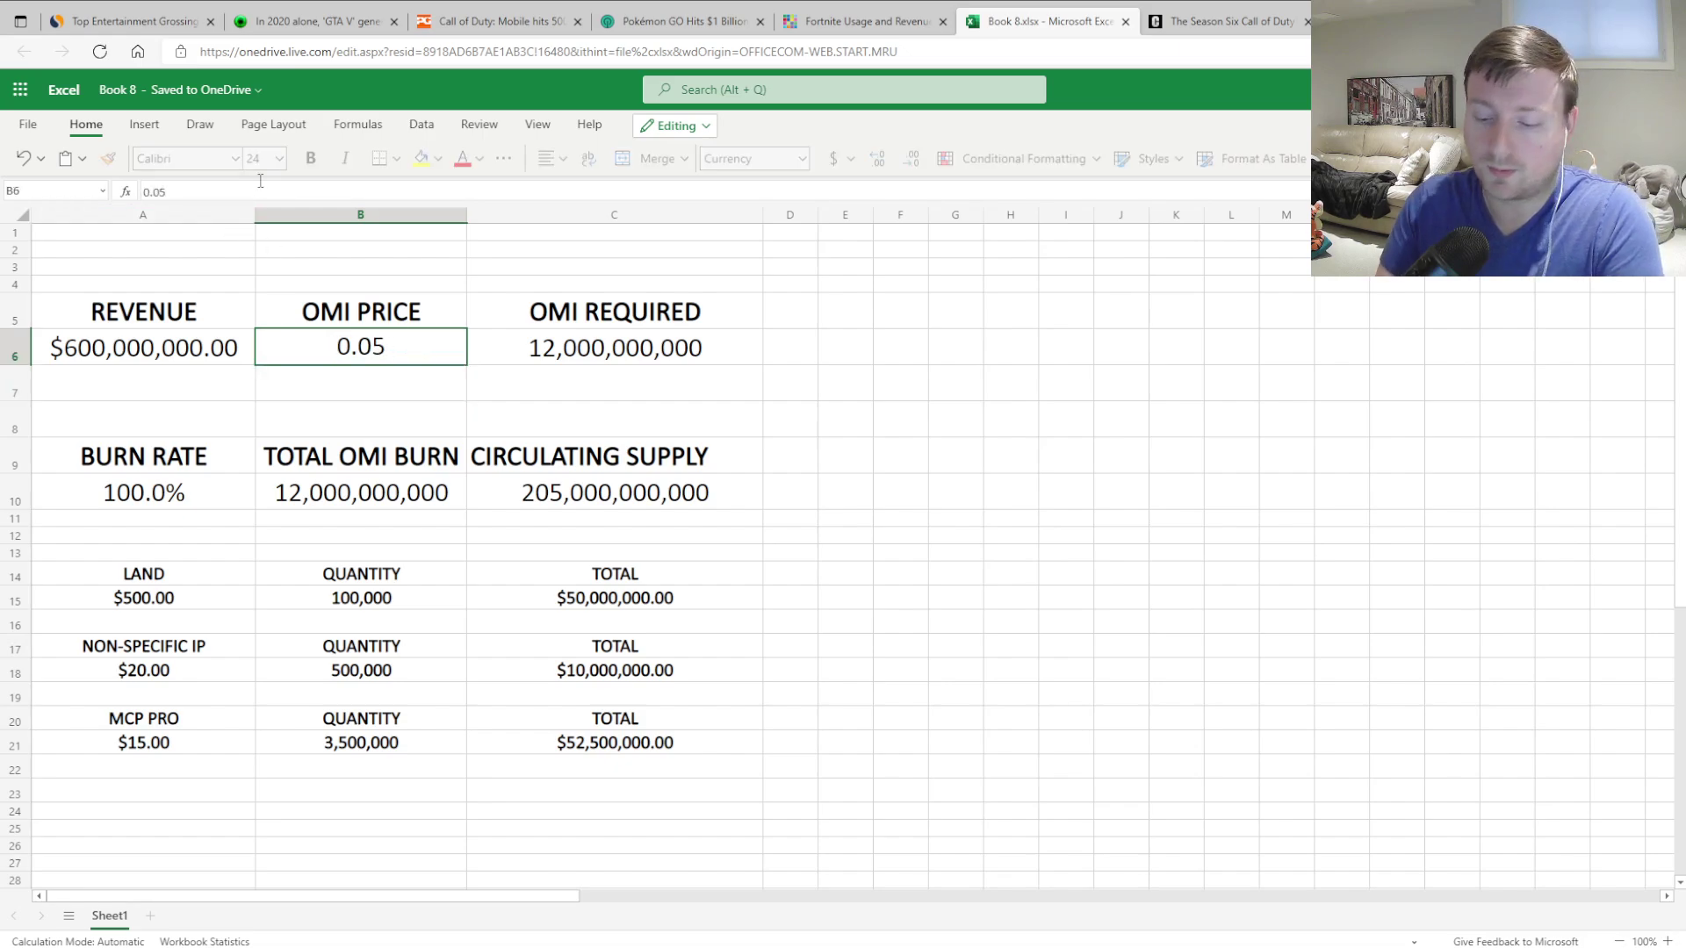
key(BackSpace)
text(1)
key(Return)
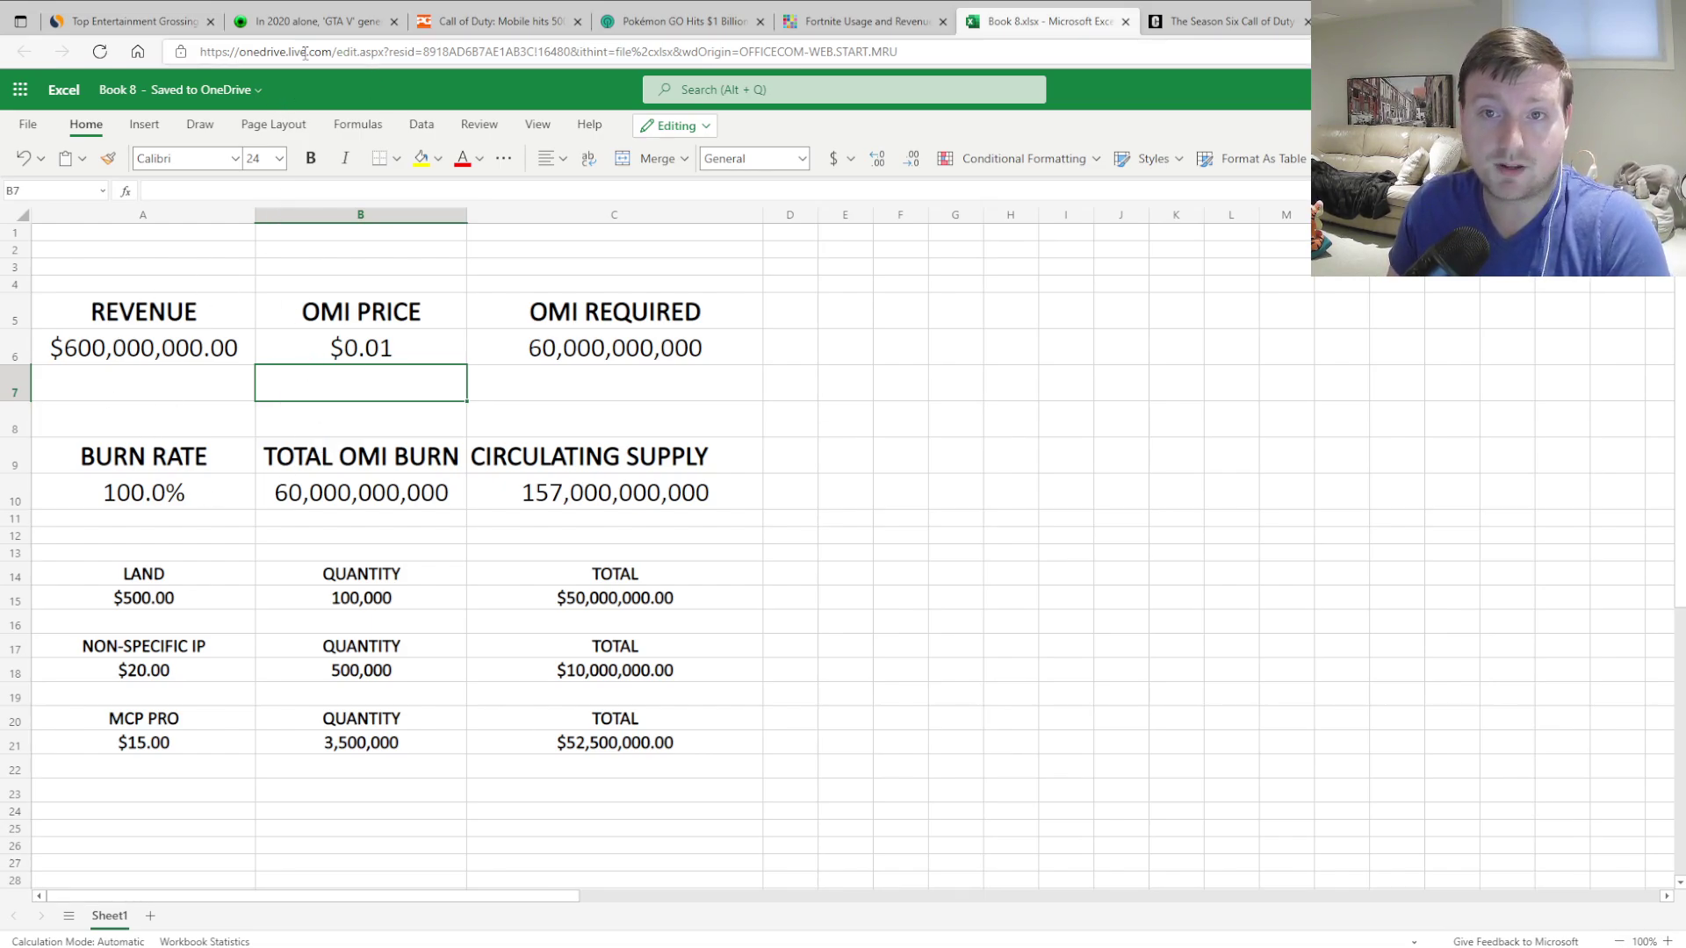
click(334, 30)
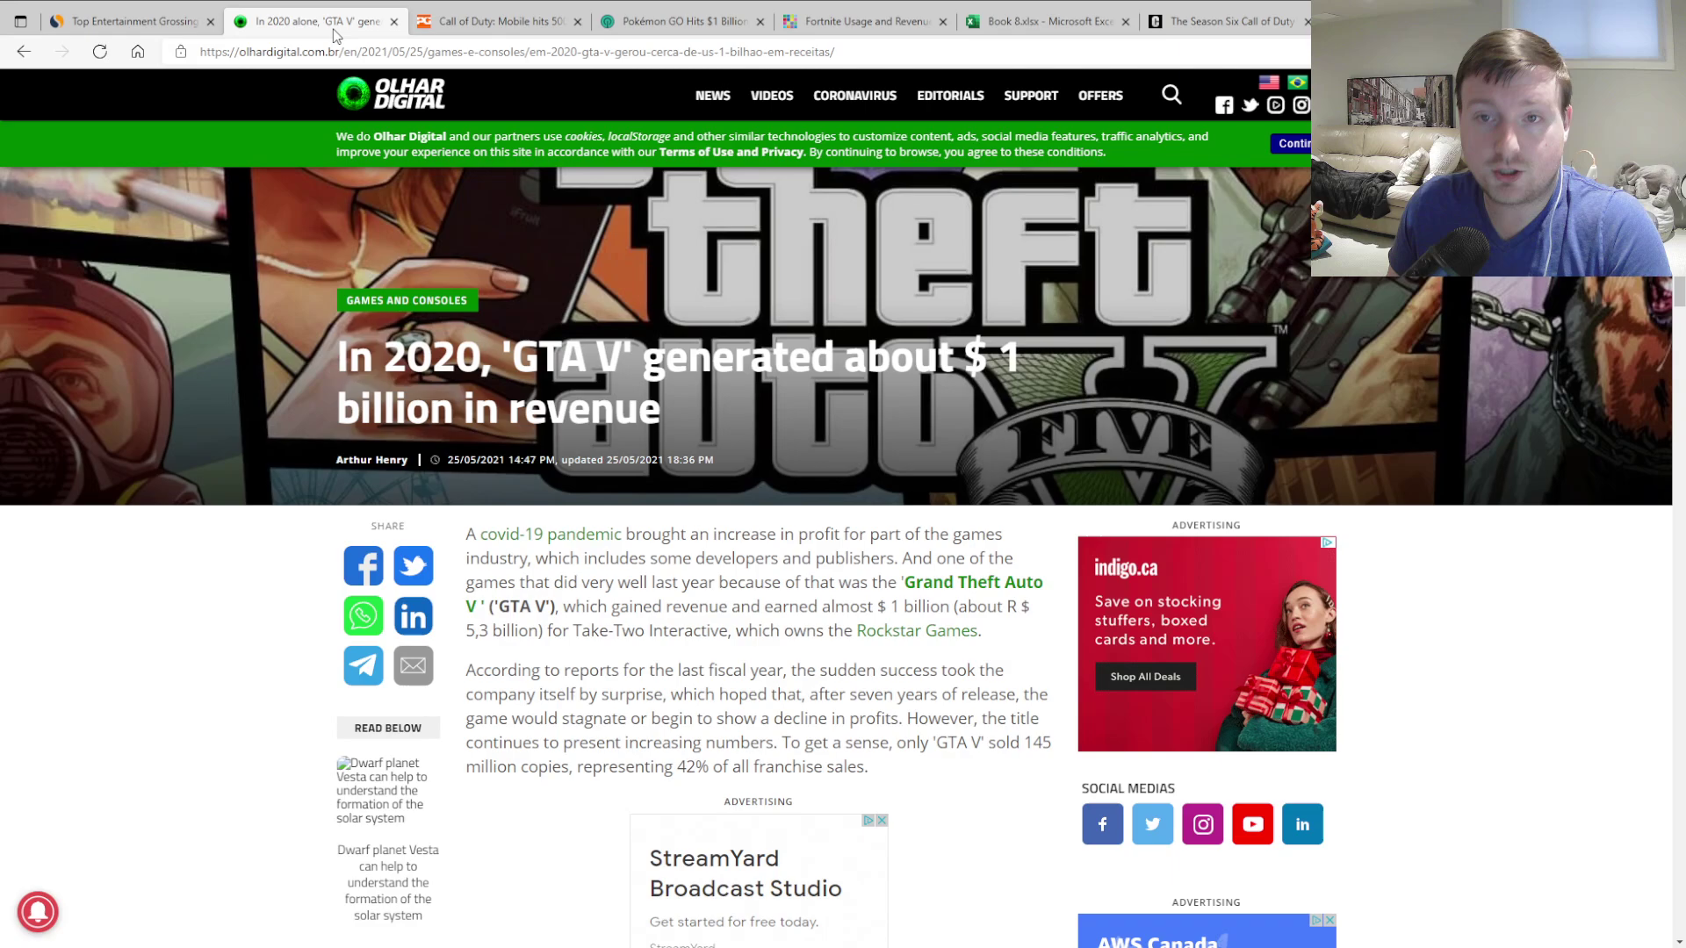
click(456, 23)
click(664, 26)
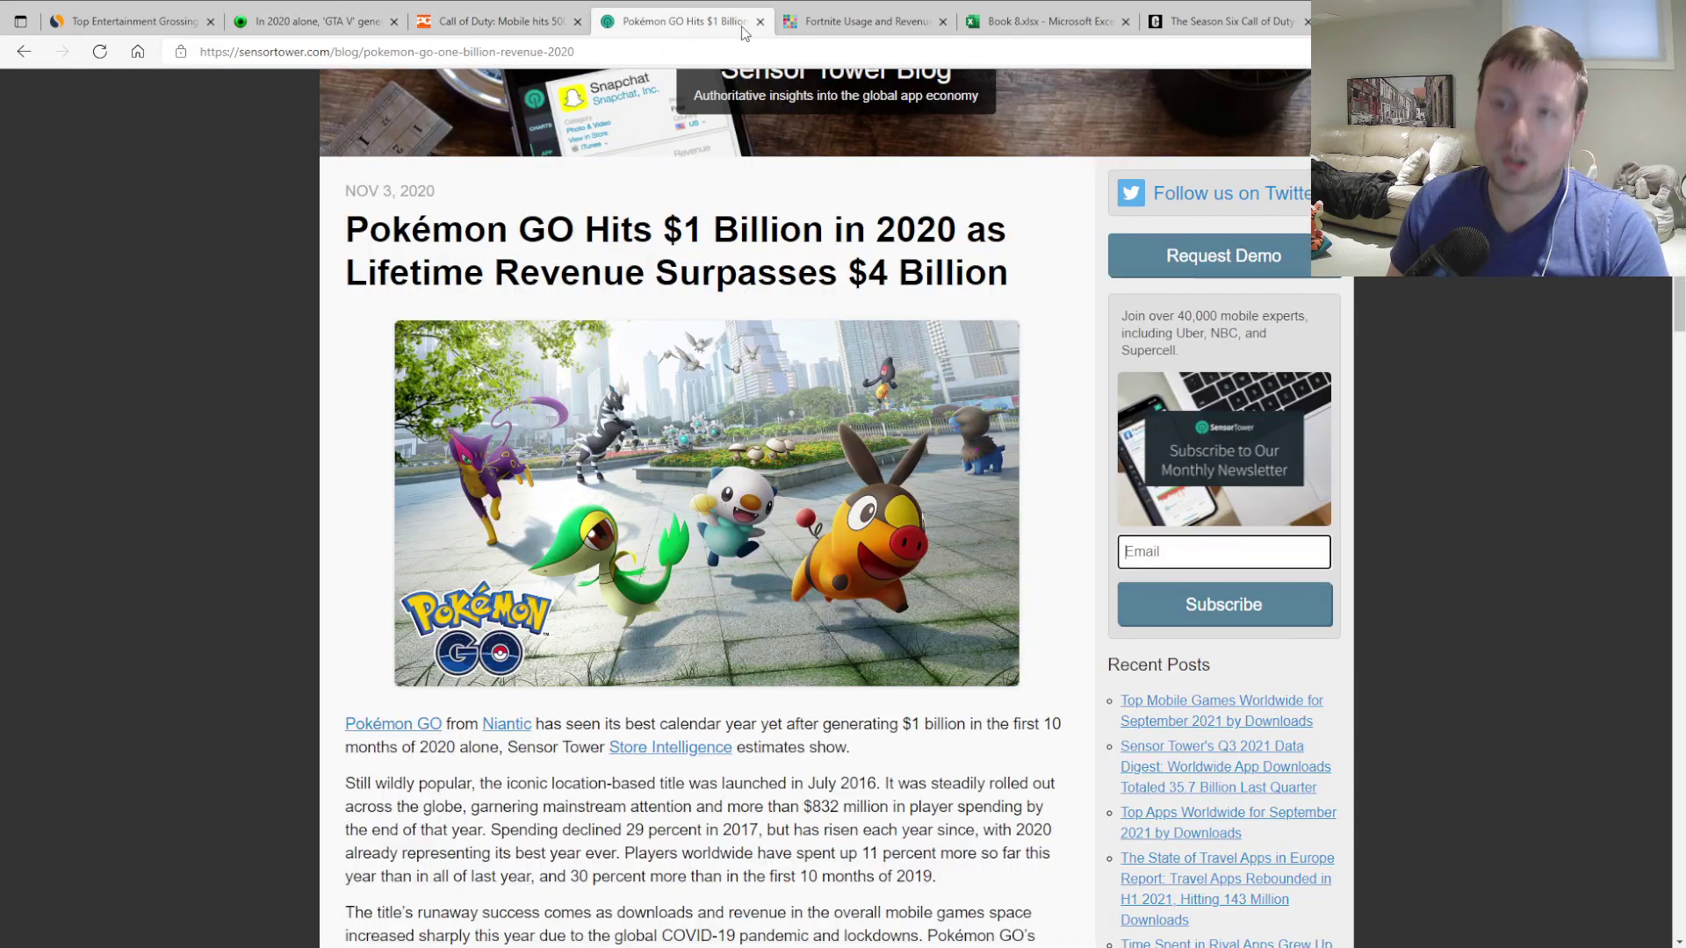
click(831, 19)
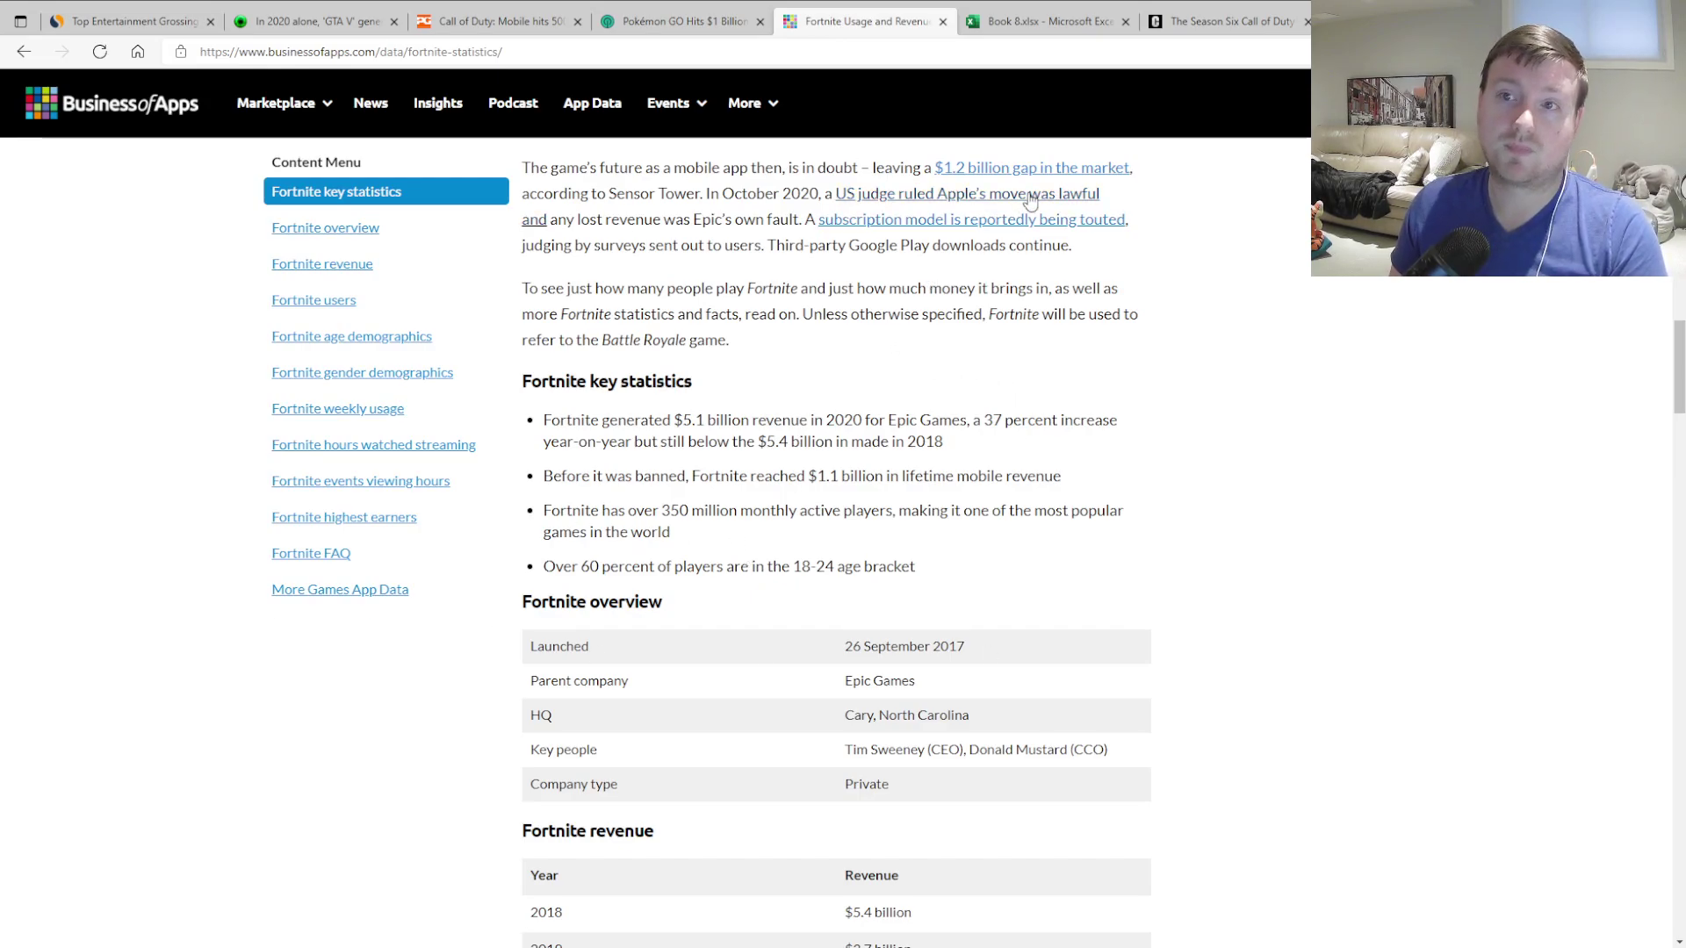
click(1086, 21)
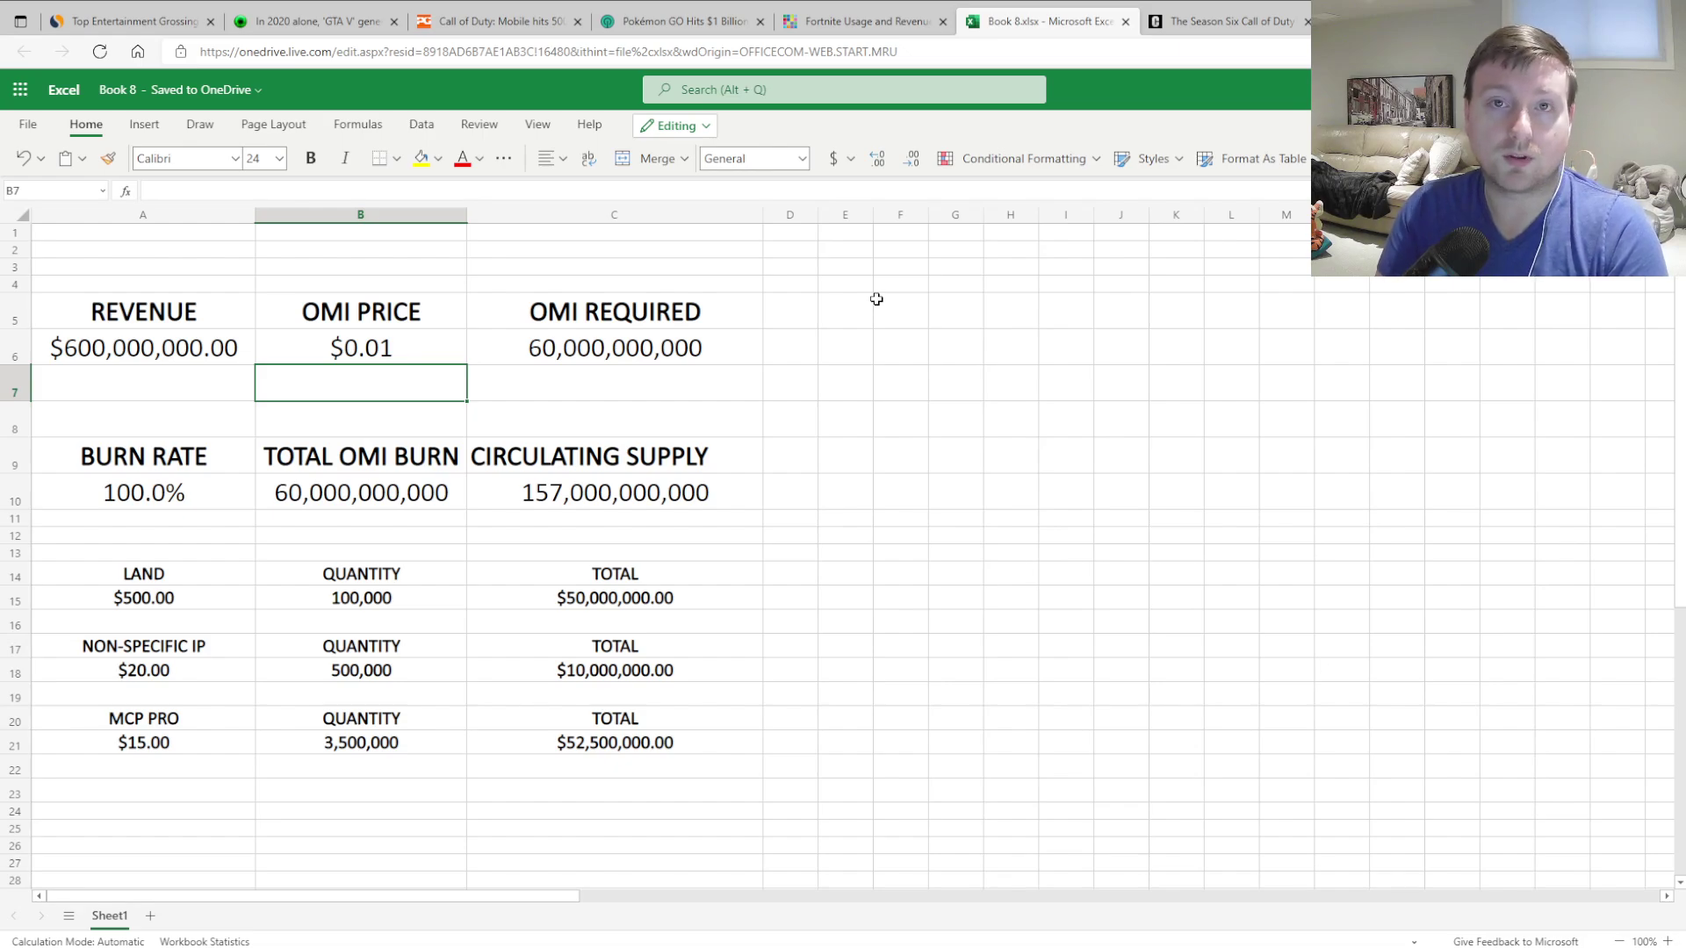
Step: Enter 1 in B6 for a $1.00 OMI price, leaving 216,400,000,000 OMI circulating
click(391, 348)
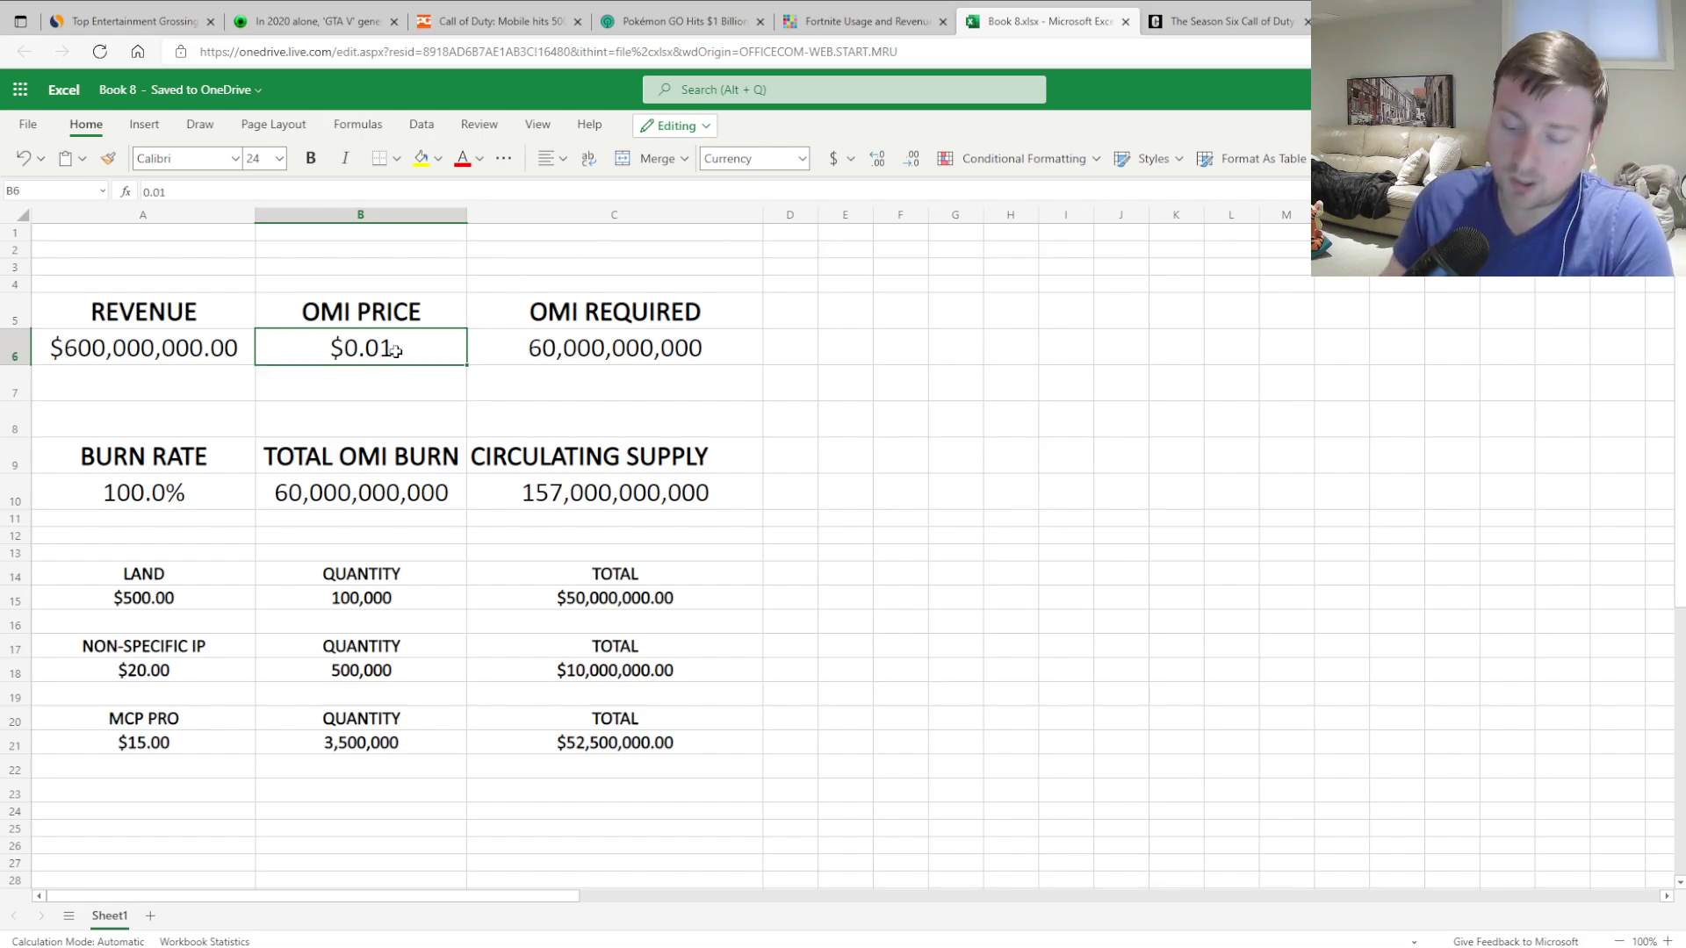
text(1)
key(ctrl+Return)
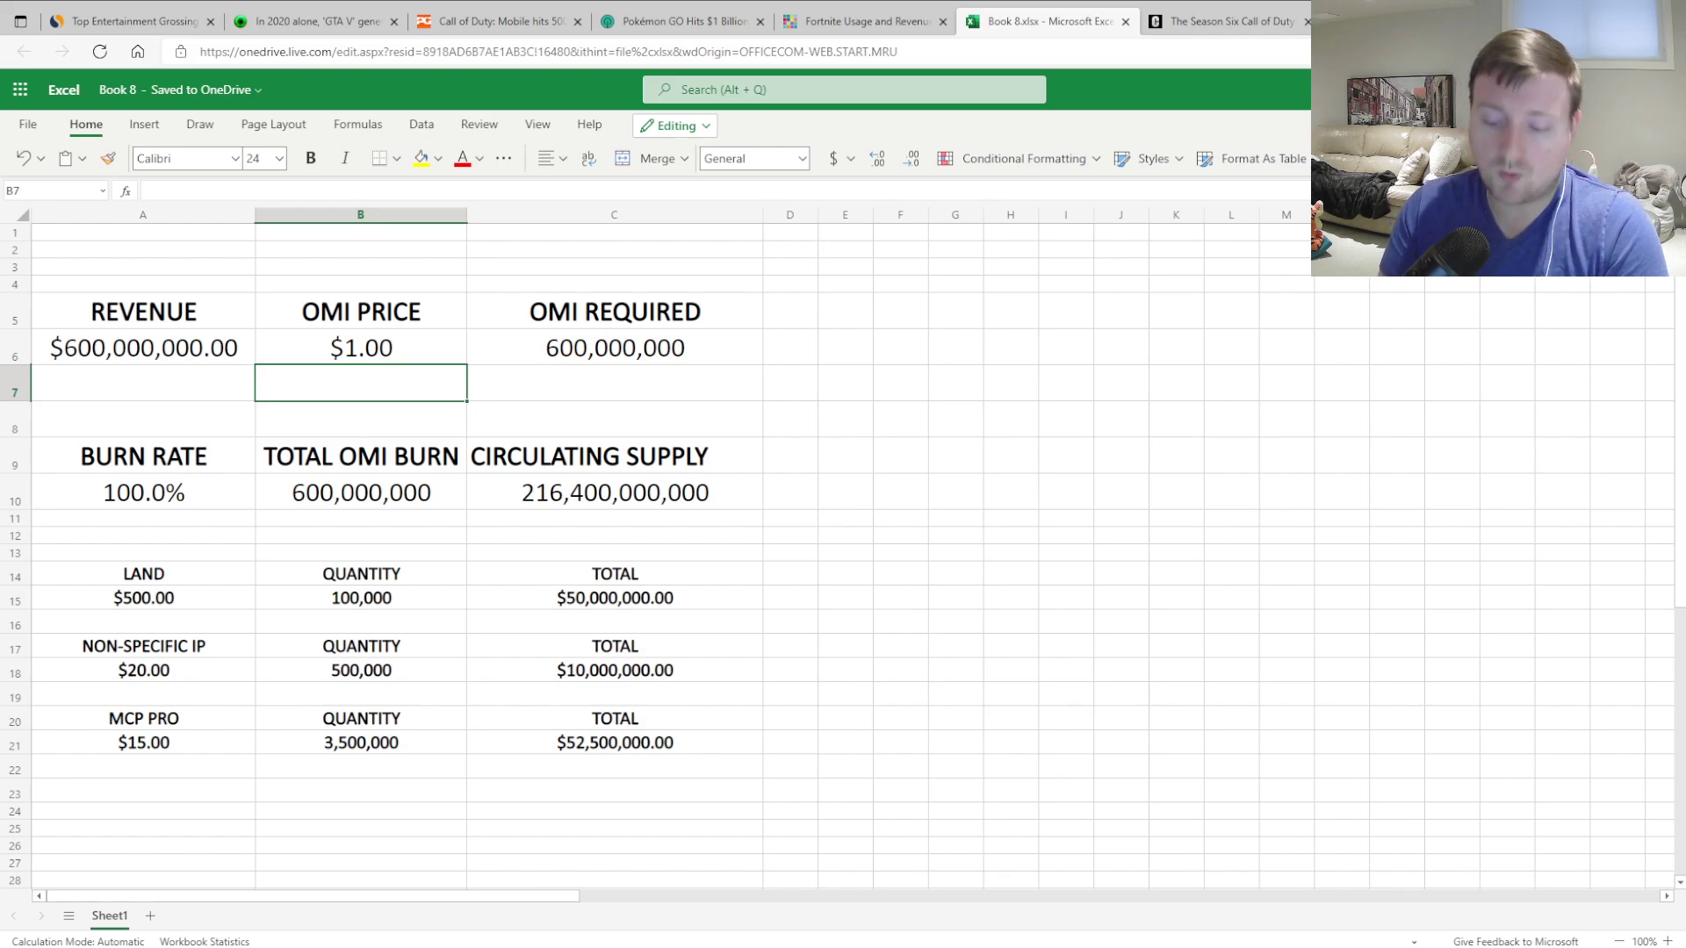
Step: Enter 0.01 in B6 to restore the $0.01 OMI price and 60,000,000,000 OMI burn
click(361, 347)
text(0.0)
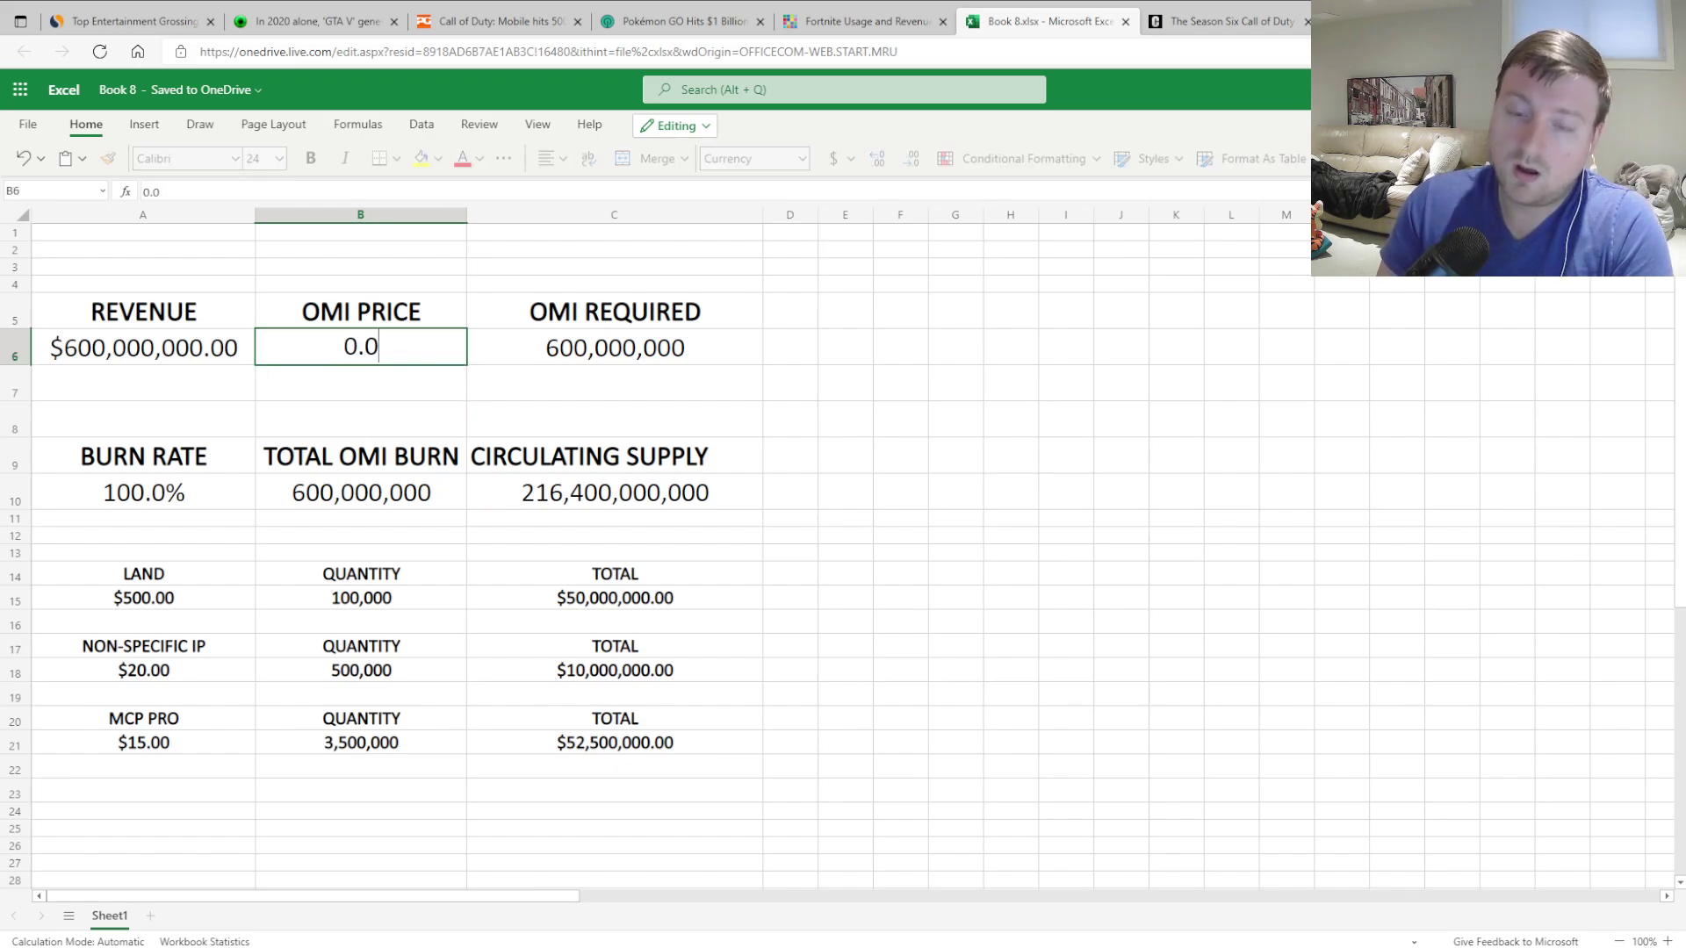
text(1)
key(Return)
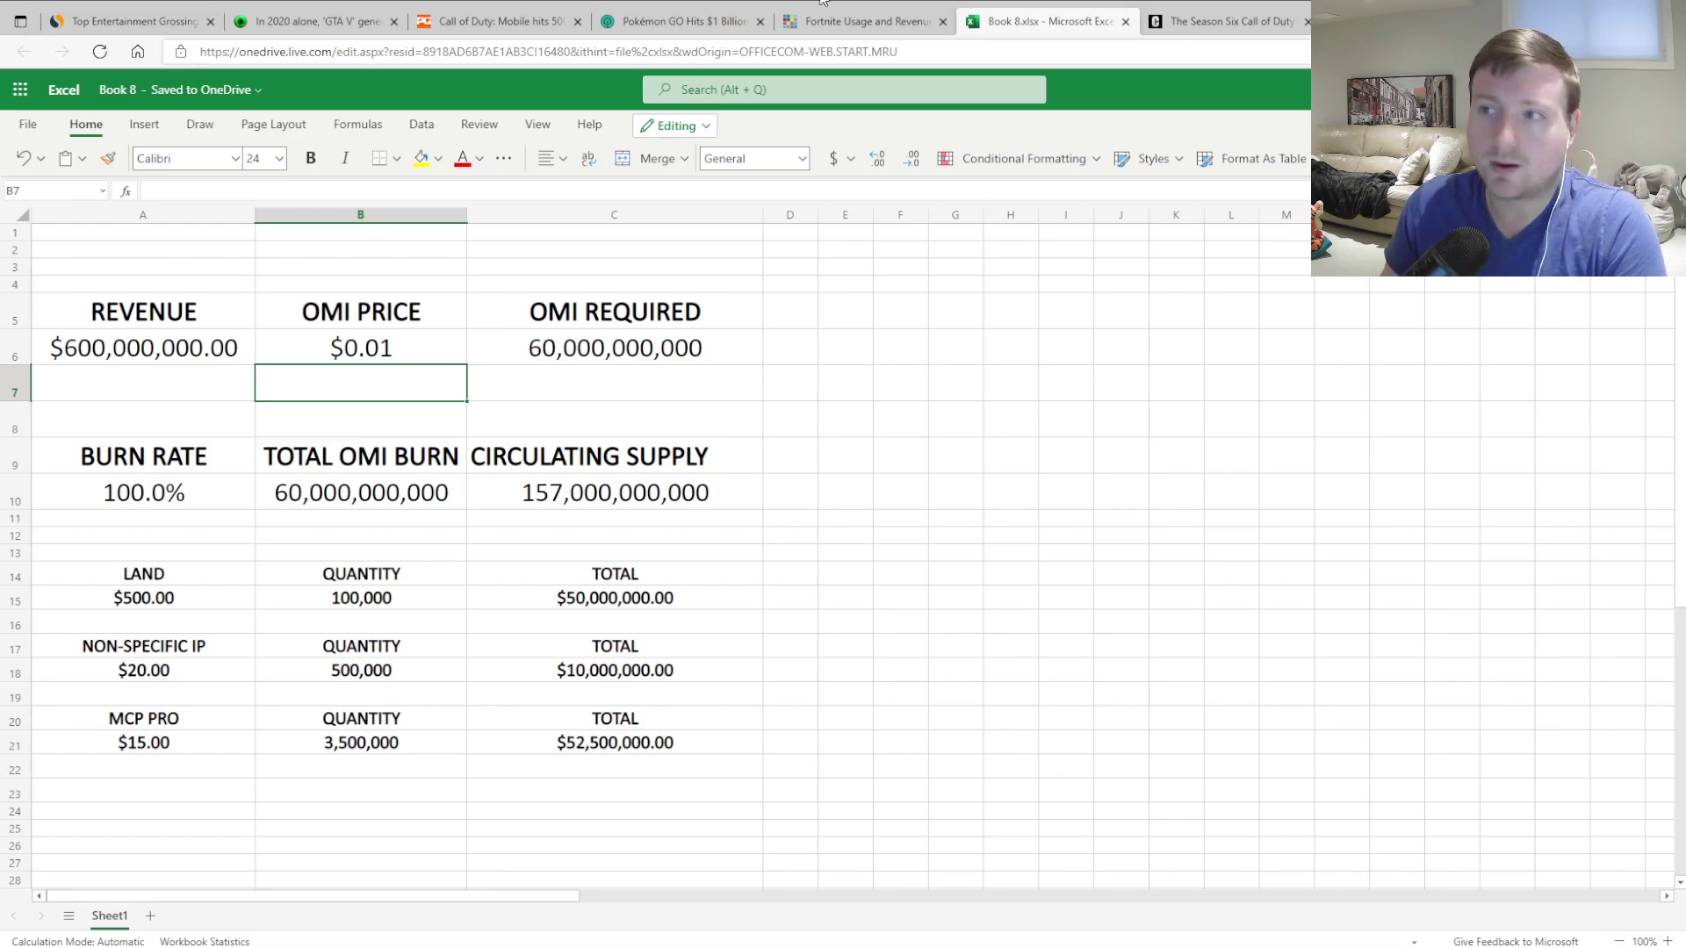
Step: Switch to the YouTube tab showing the channel's Videos page of OMI and VeVe uploads
click(1308, 9)
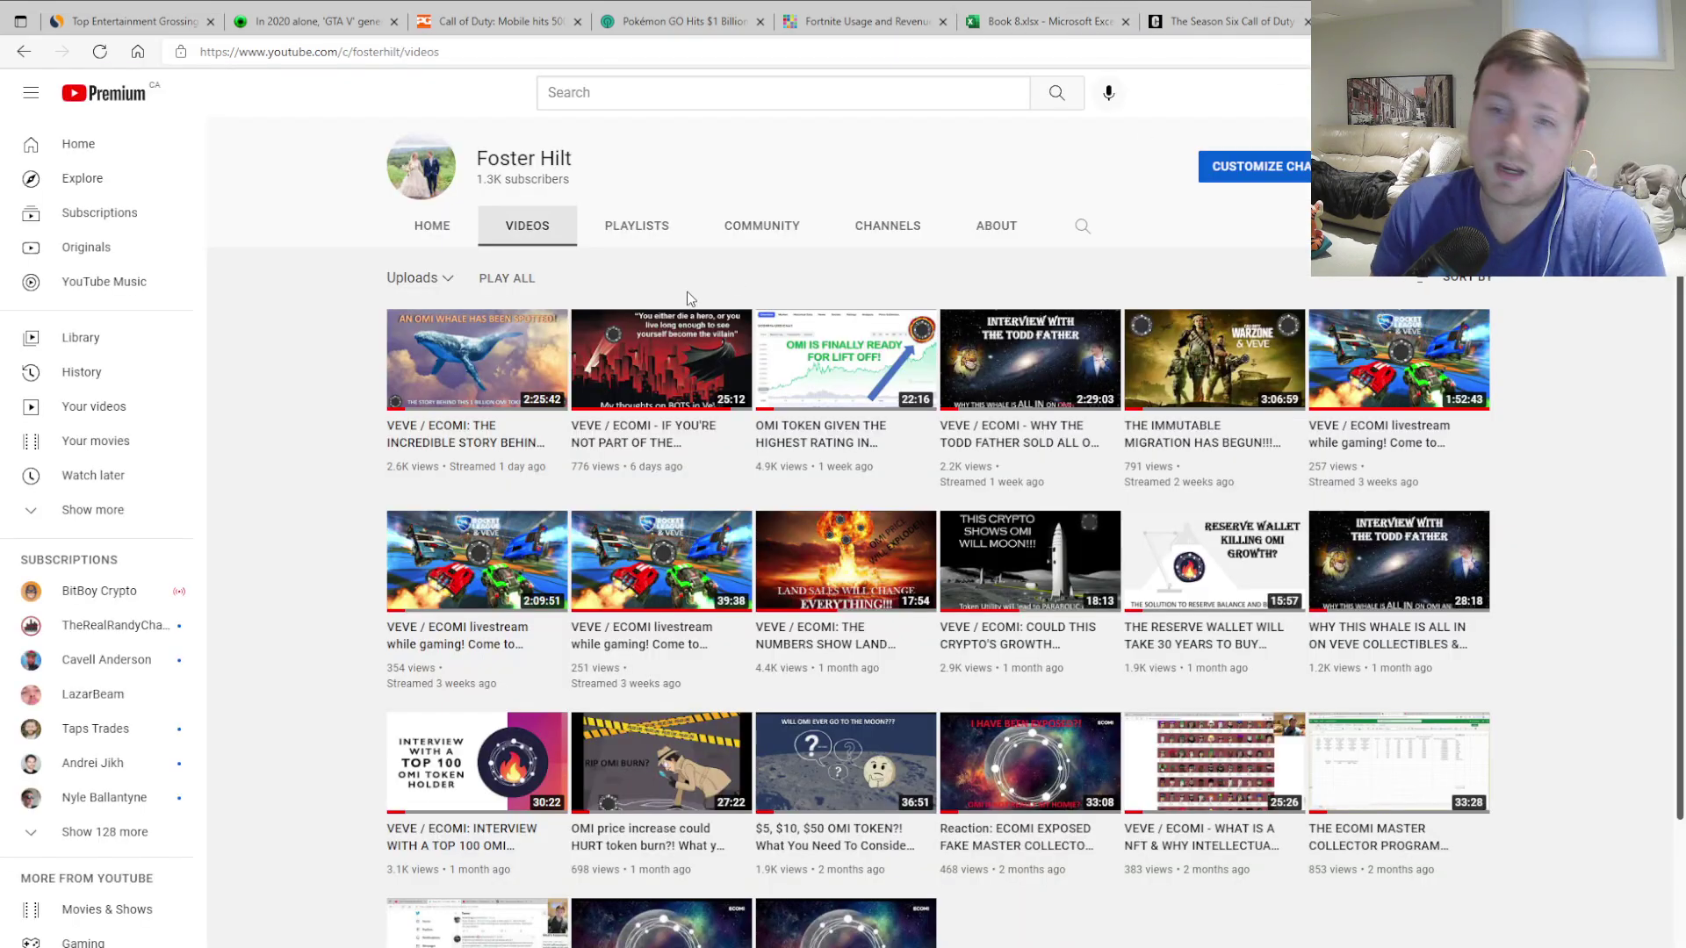